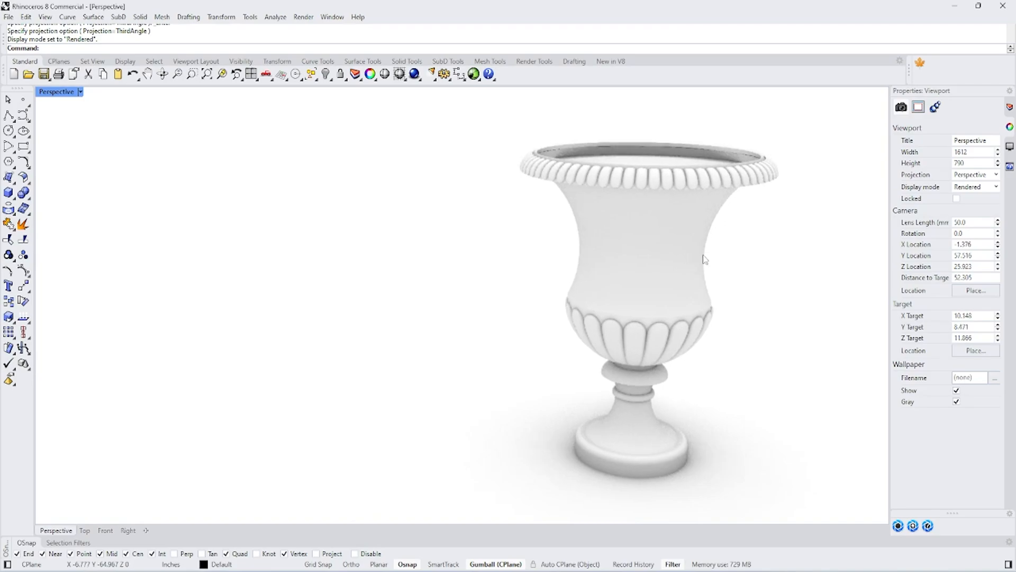
right_drag(696, 268, 687, 274)
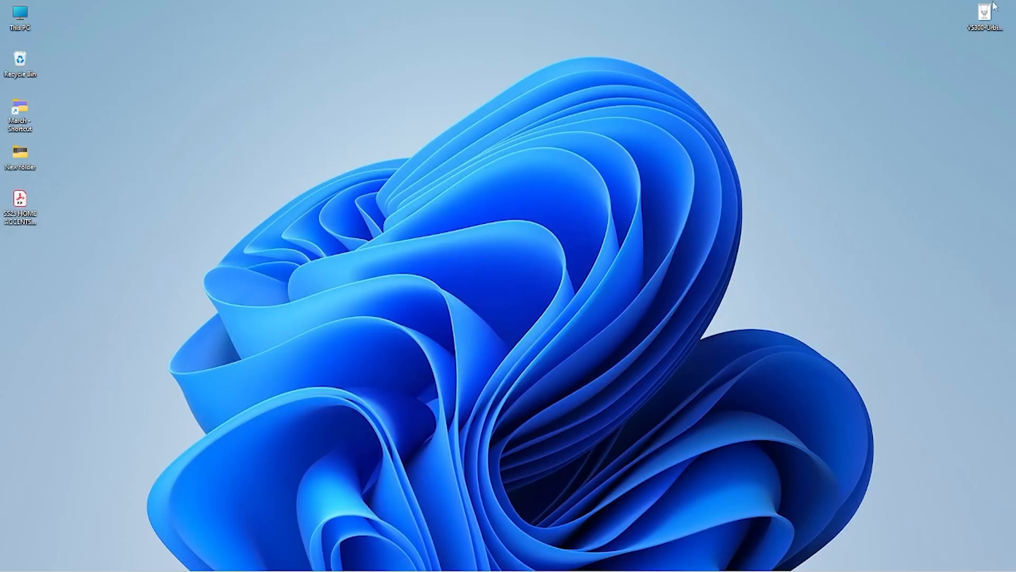
- Insert the desktop urn drawing as a picture from the origin in the Front view and maximize that view
drag(984, 13, 326, 422)
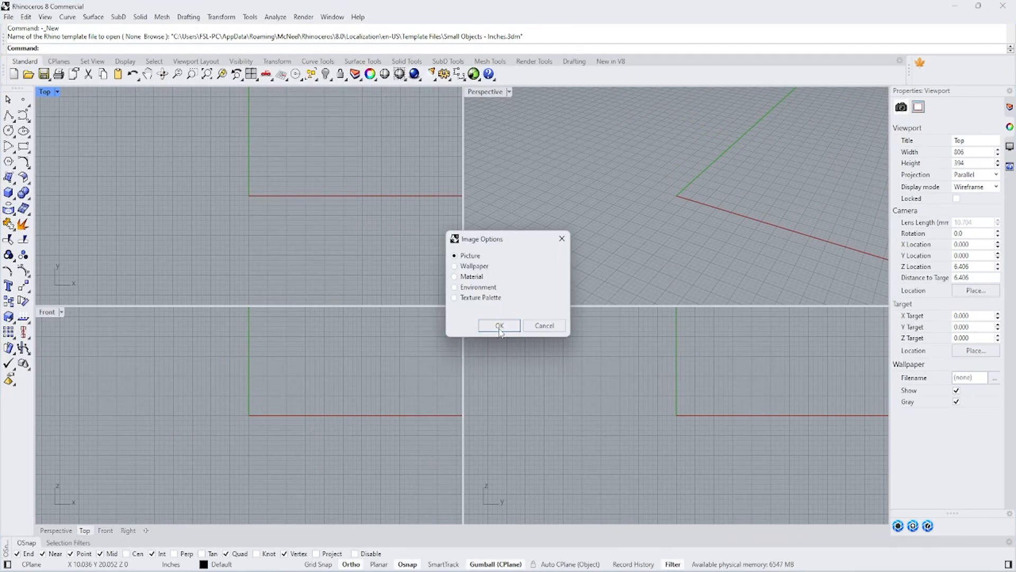
click(499, 327)
click(249, 415)
click(440, 357)
double_click(52, 311)
scroll(450, 294, down, 5)
scroll(442, 284, up, 2)
right_drag(442, 283, 453, 340)
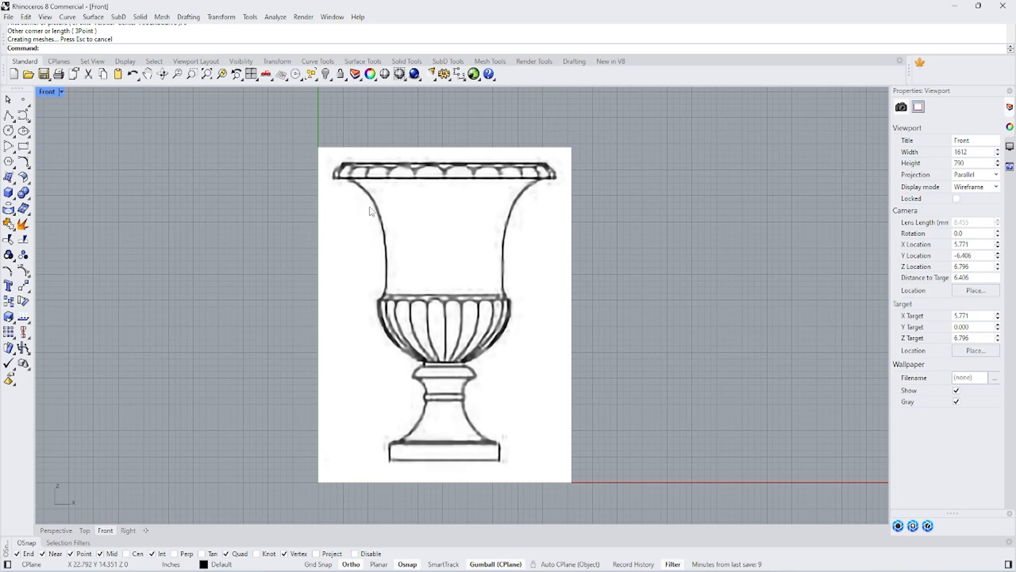
- Show the layer list and make Layer 01 the current layer
scroll(370, 210, down, 2)
scroll(406, 204, up, 2)
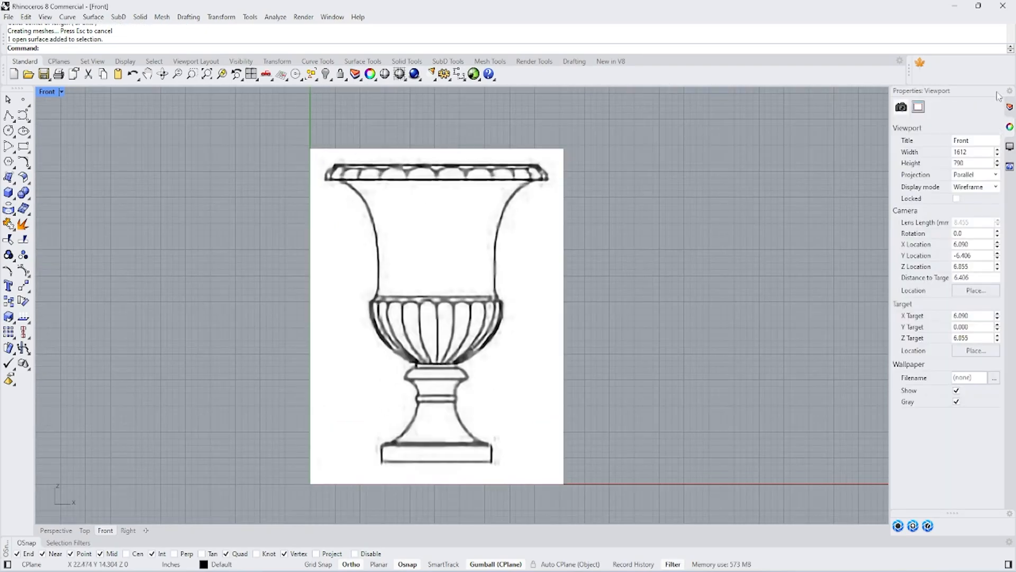
right_click(1012, 106)
click(1009, 107)
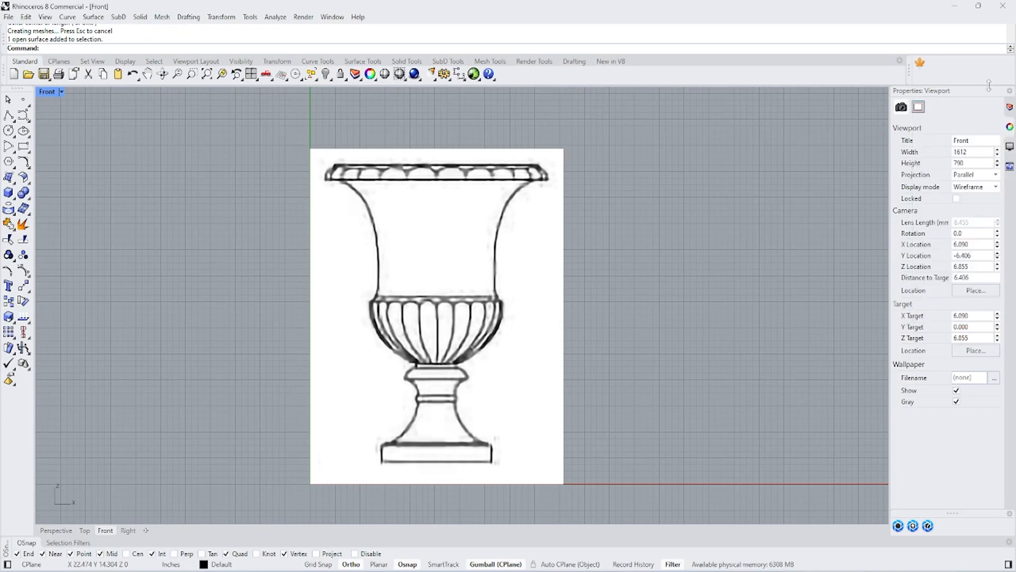
click(1010, 127)
click(937, 172)
click(937, 173)
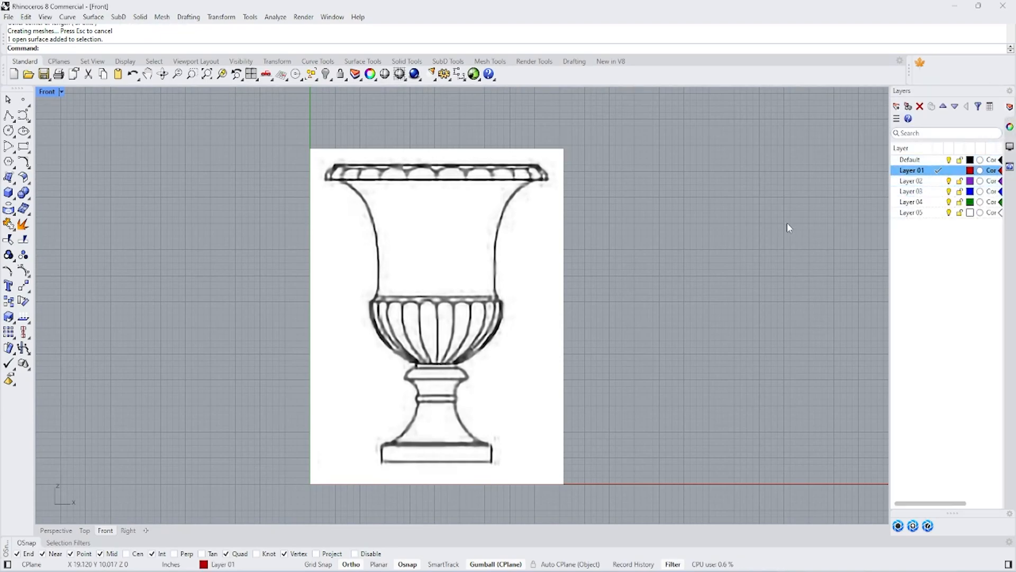
- Draw a rectangle about 4.5 by 0.75 inches around the urn's base plinth
click(9, 115)
scroll(382, 431, up, 3)
scroll(382, 431, up, 4)
right_drag(382, 432, 358, 235)
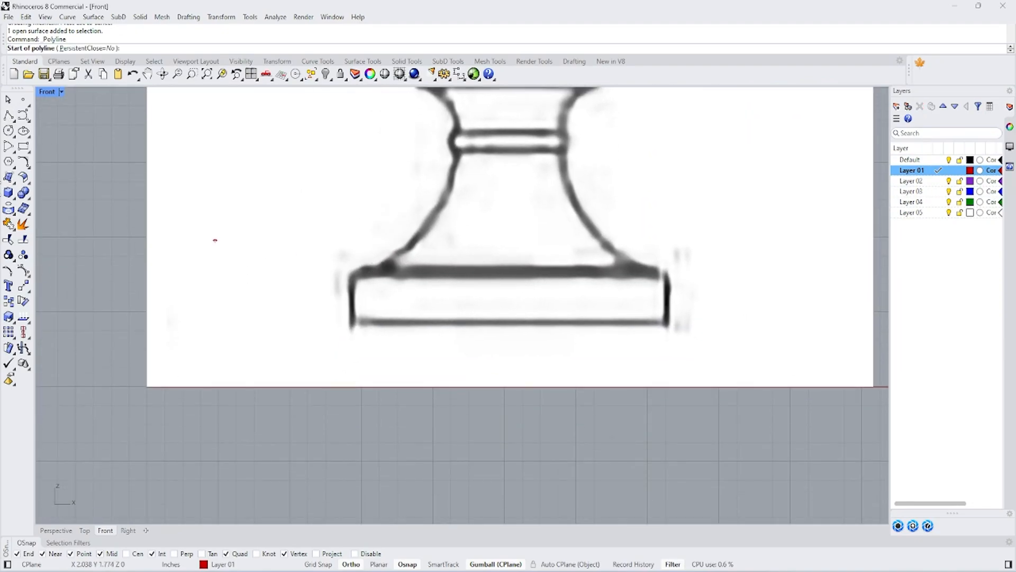
click(24, 146)
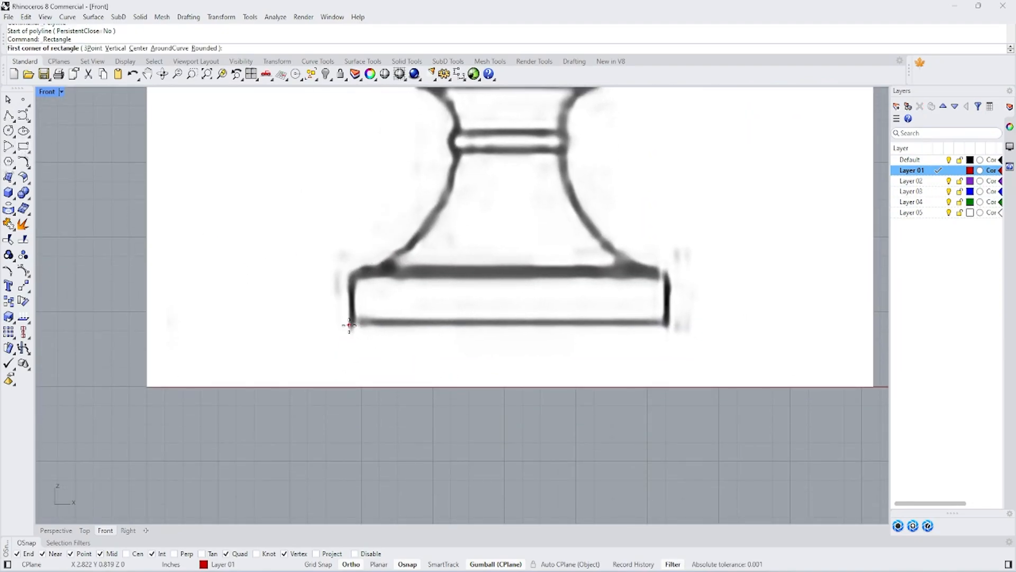
click(349, 325)
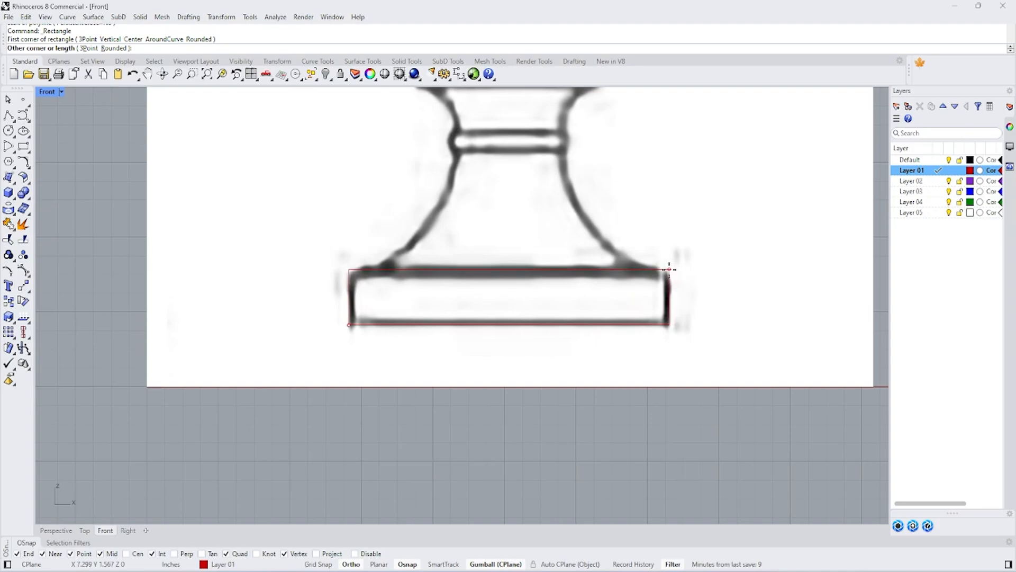
click(669, 269)
- Move the picture and the plinth rectangle together from the midpoint of the rectangle's lower edge to the origin (0)
scroll(465, 326, down, 5)
drag(649, 453, 275, 221)
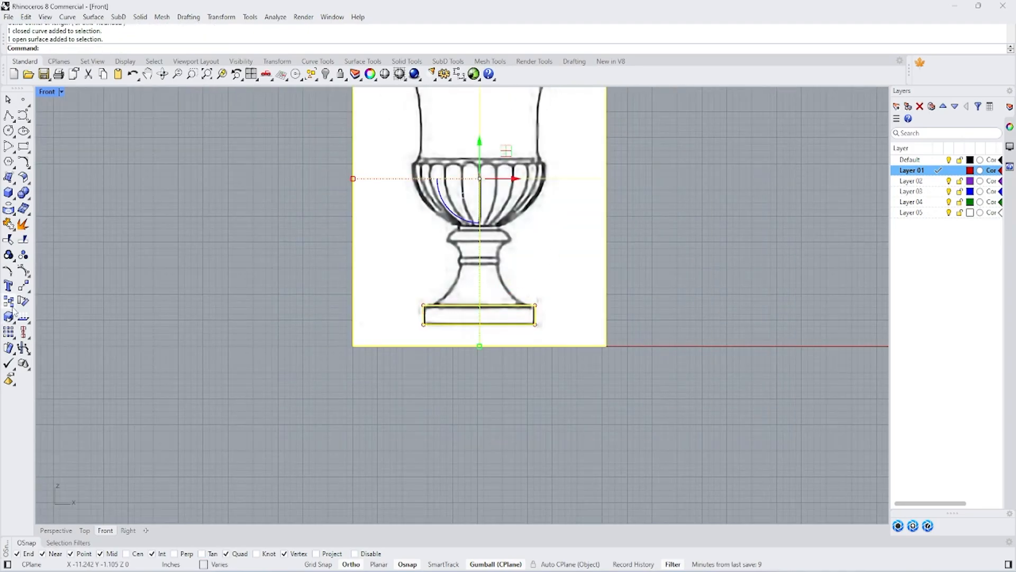
click(24, 286)
scroll(455, 331, up, 5)
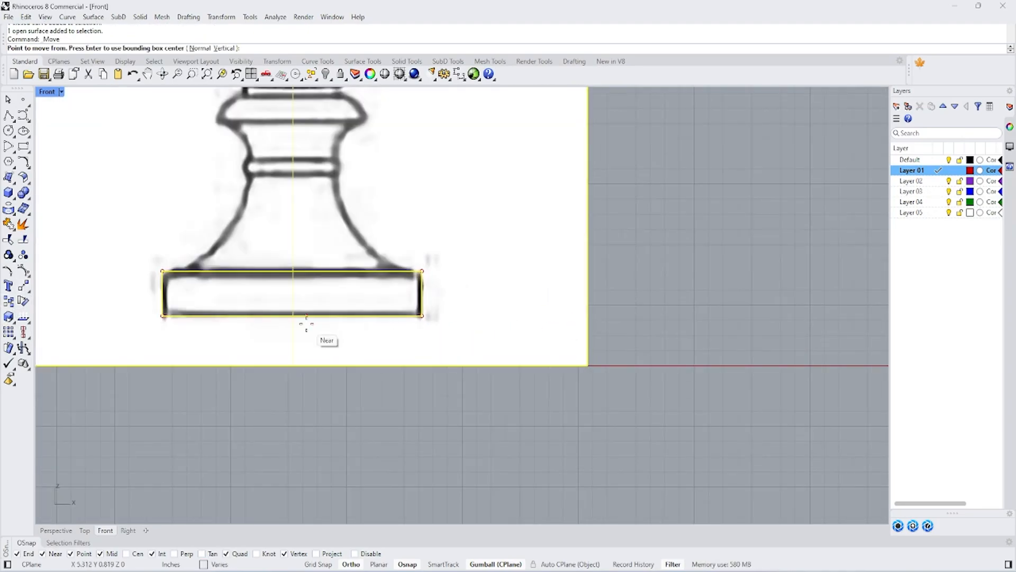
scroll(306, 324, up, 6)
click(301, 306)
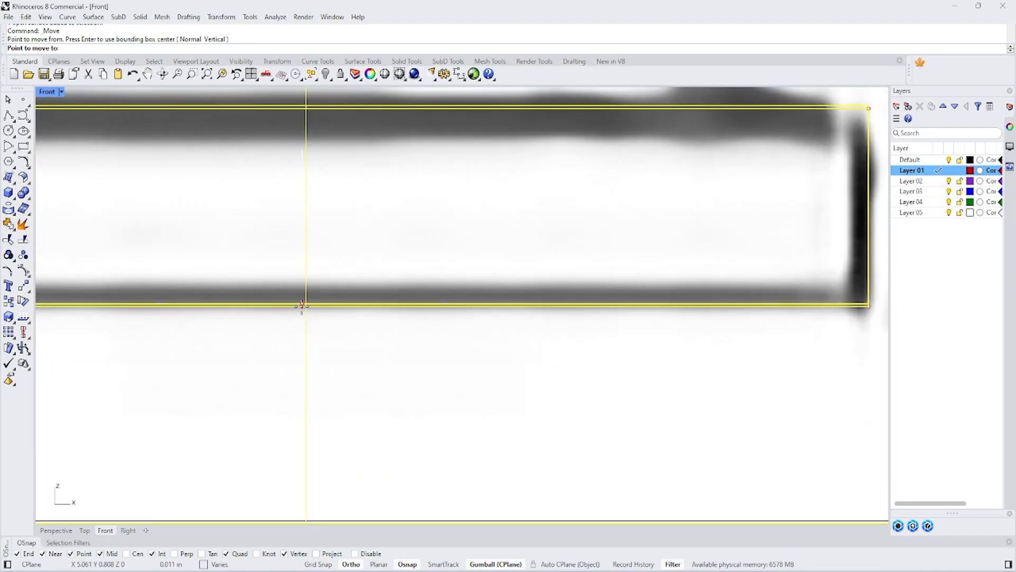
text(0)
key(Return)
scroll(623, 392, down, 6)
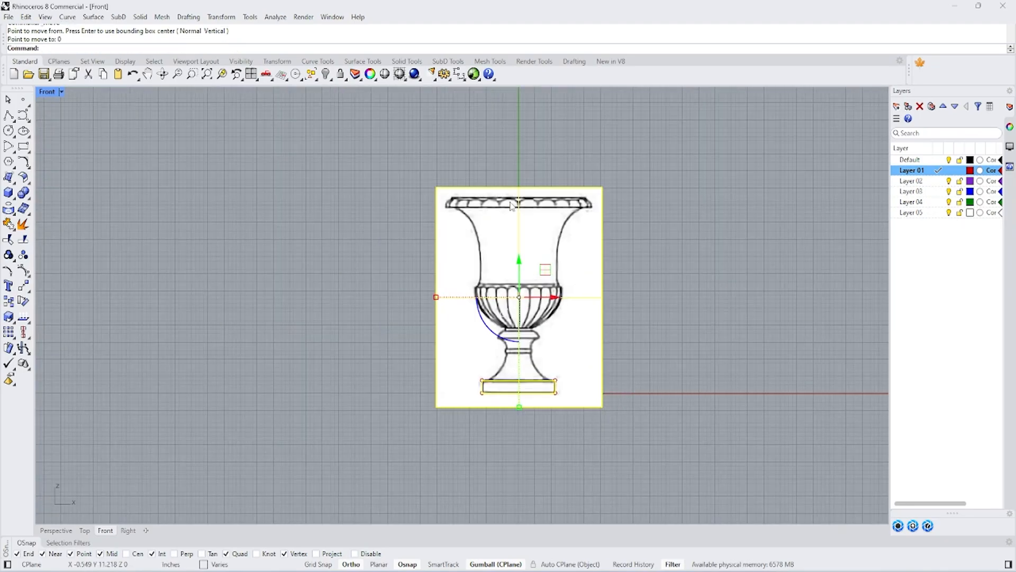
- Draw a vertical centre line about 15 inches long from the origin (0) up past the urn's rim
scroll(509, 197, up, 6)
scroll(548, 184, up, 5)
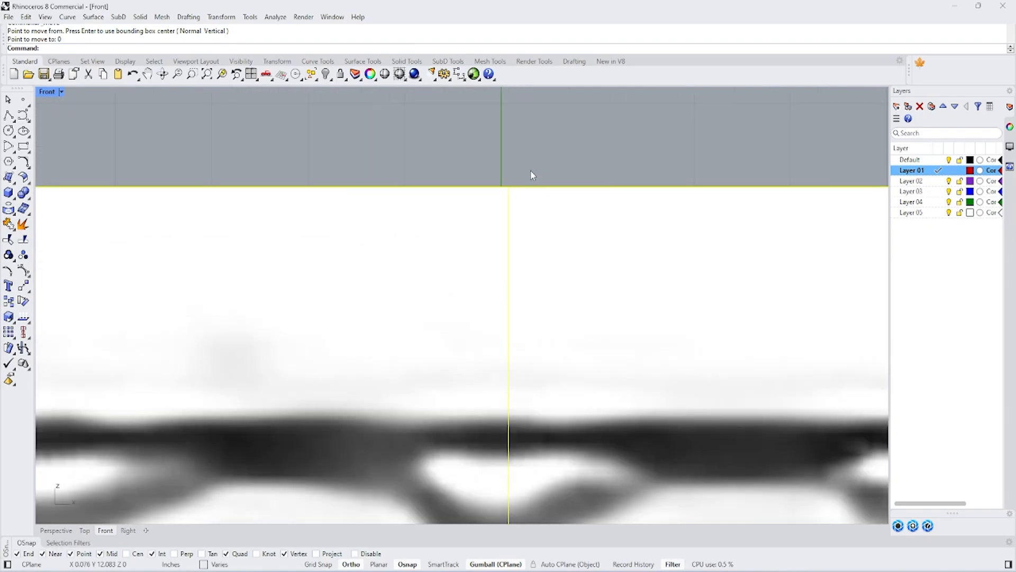
scroll(530, 171, down, 3)
scroll(524, 178, down, 7)
key(Escape)
click(9, 115)
text(0)
key(Return)
click(449, 136)
key(Return)
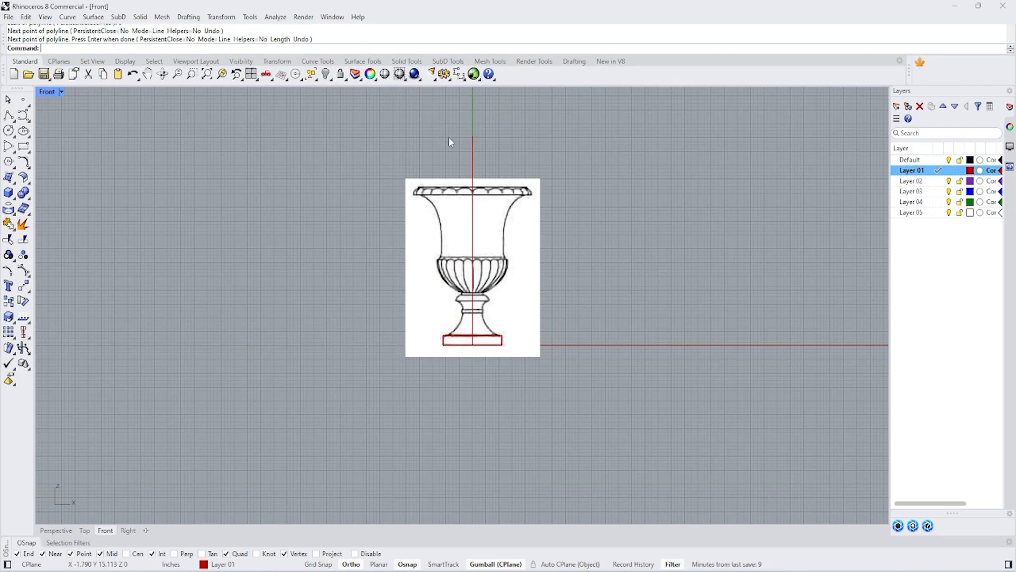
- Draw a horizontal line about 4.46 inches long along the rim's lower edge, from the centre line to its outer left end
scroll(469, 173, up, 5)
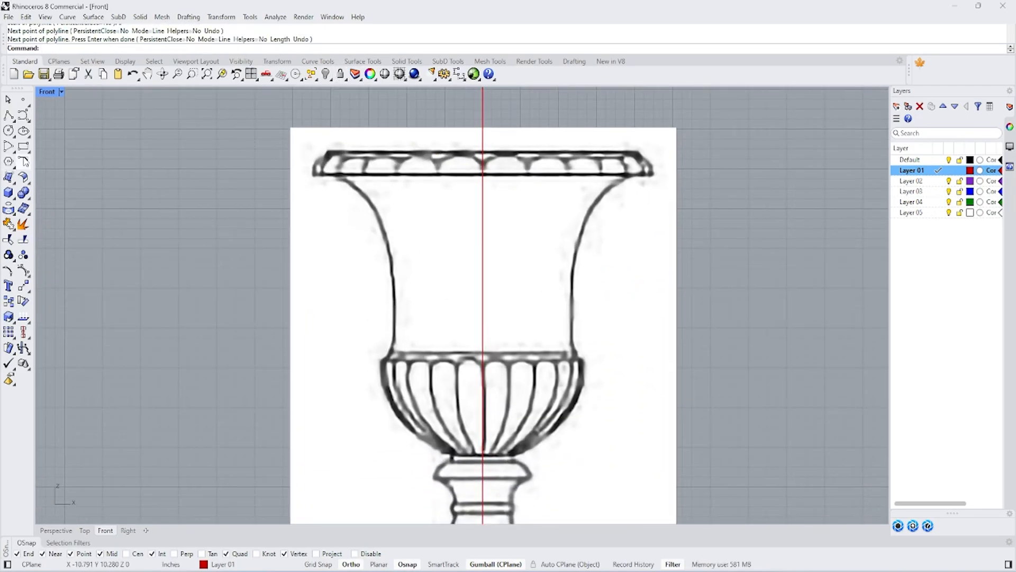
click(14, 122)
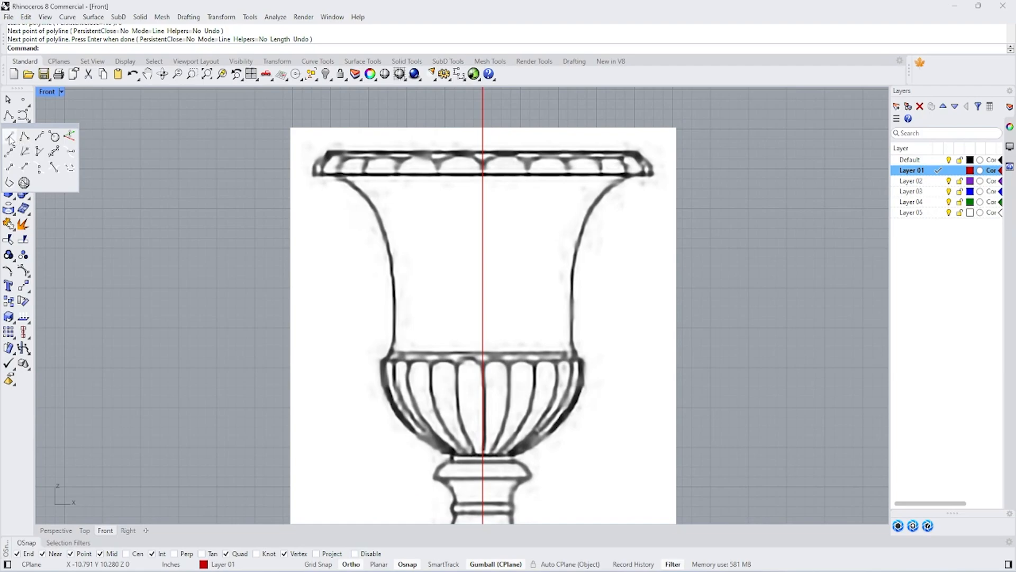
click(13, 141)
scroll(548, 181, up, 5)
click(539, 181)
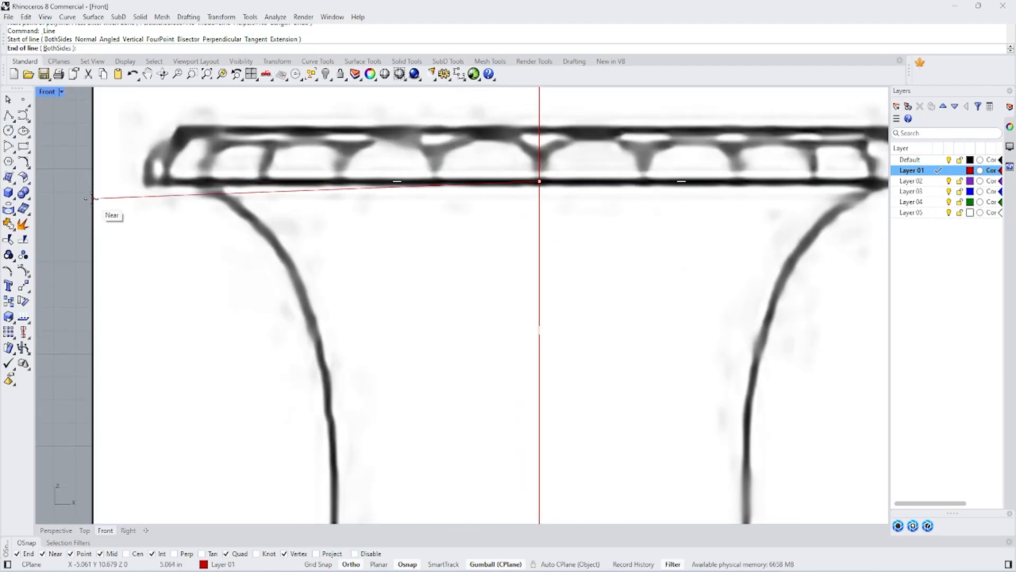
click(146, 182)
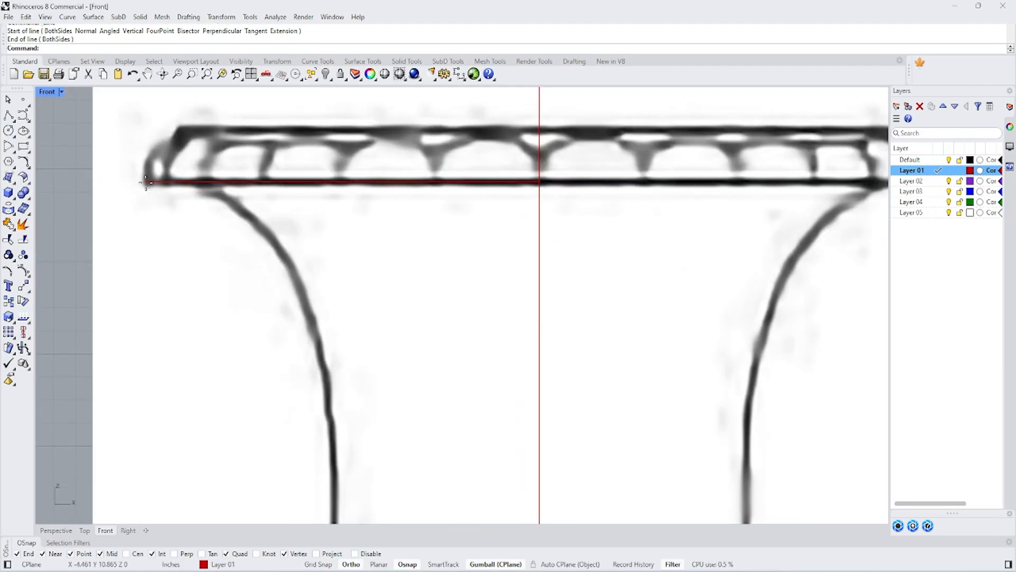
right_click(146, 182)
right_drag(167, 139, 178, 210)
key(Escape)
- Draw a slanted line about 0.15 inches long down from the rim's upper left corner with Ortho off
right_click(185, 202)
scroll(185, 202, up, 3)
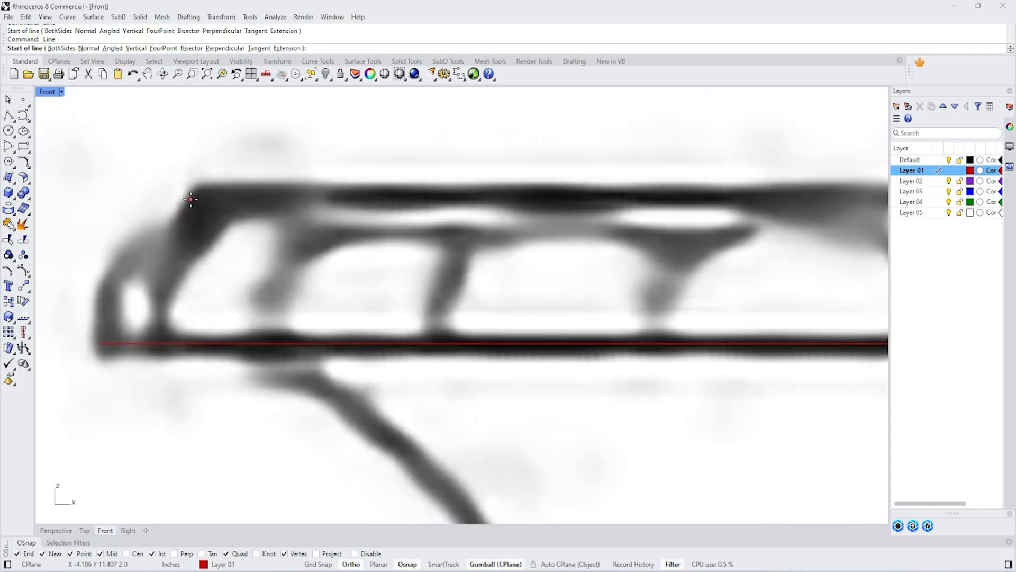
click(194, 184)
key(F8)
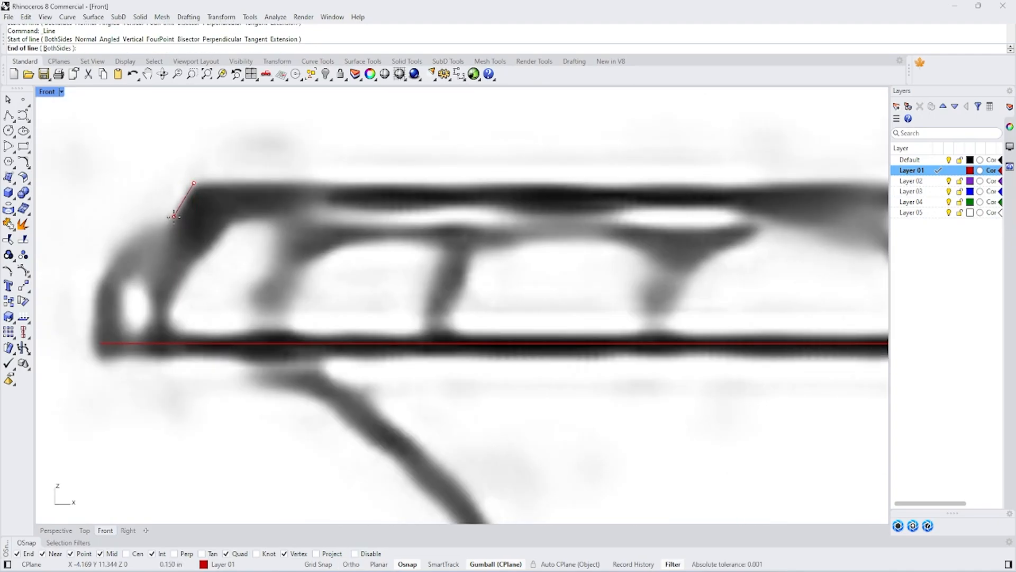
click(174, 218)
- Draw a horizontal line along the rim's upper edge from its left corner to the centre line with Ortho on
right_click(196, 214)
click(194, 184)
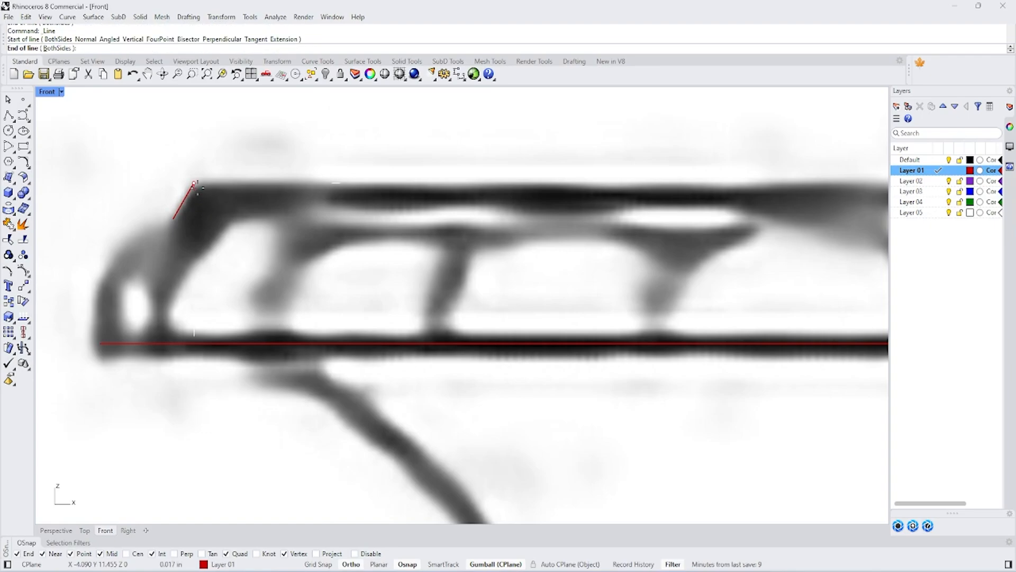
scroll(196, 185, down, 2)
key(F8)
click(874, 184)
- Draw a horizontal line along the top of the fluted bowl from its outer left edge past the centre line
right_click(874, 187)
scroll(340, 220, down, 3)
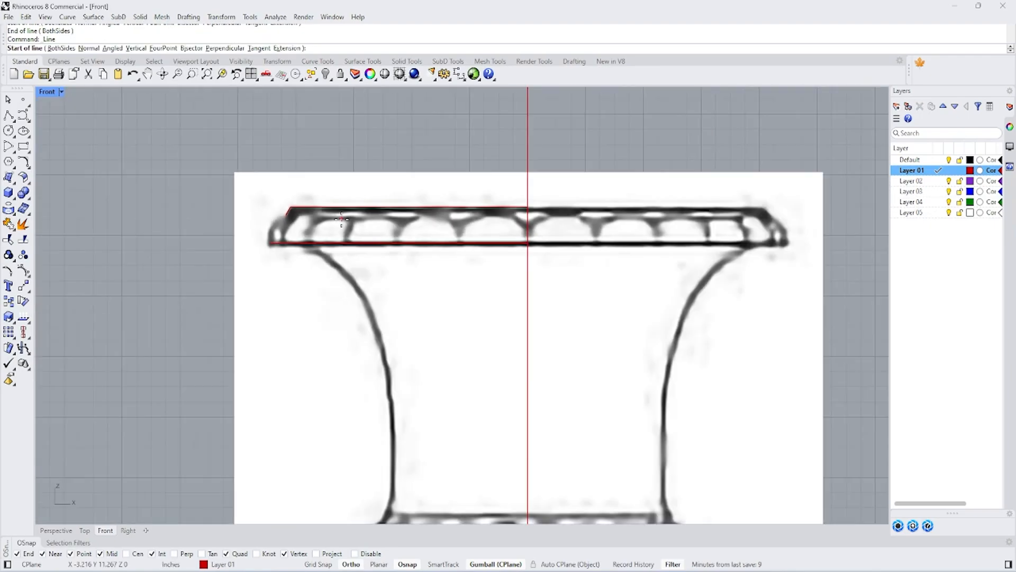
scroll(314, 241, up, 2)
scroll(276, 212, down, 2)
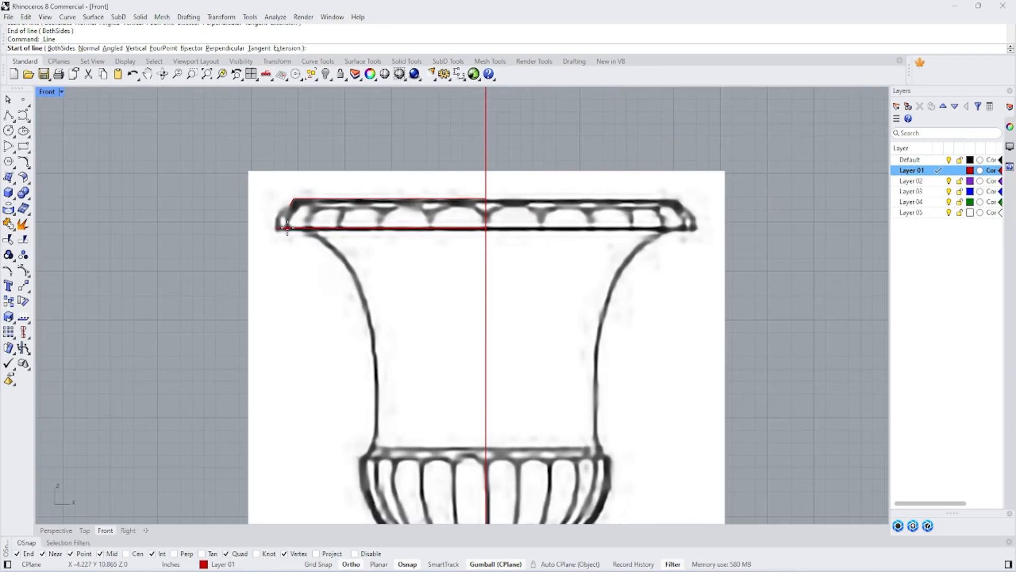
right_drag(287, 226, 328, 161)
right_drag(382, 327, 375, 223)
scroll(379, 240, up, 6)
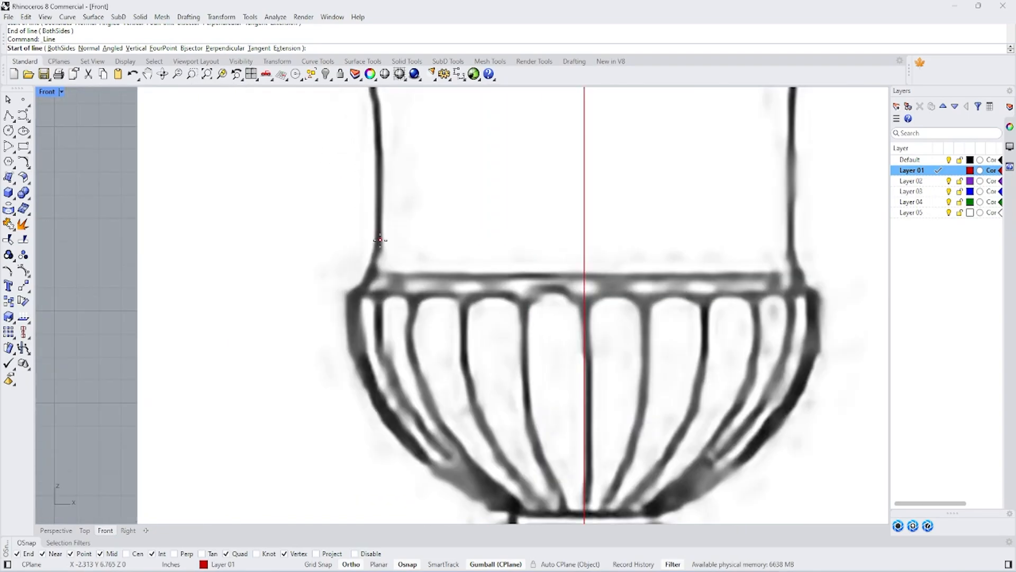
click(347, 294)
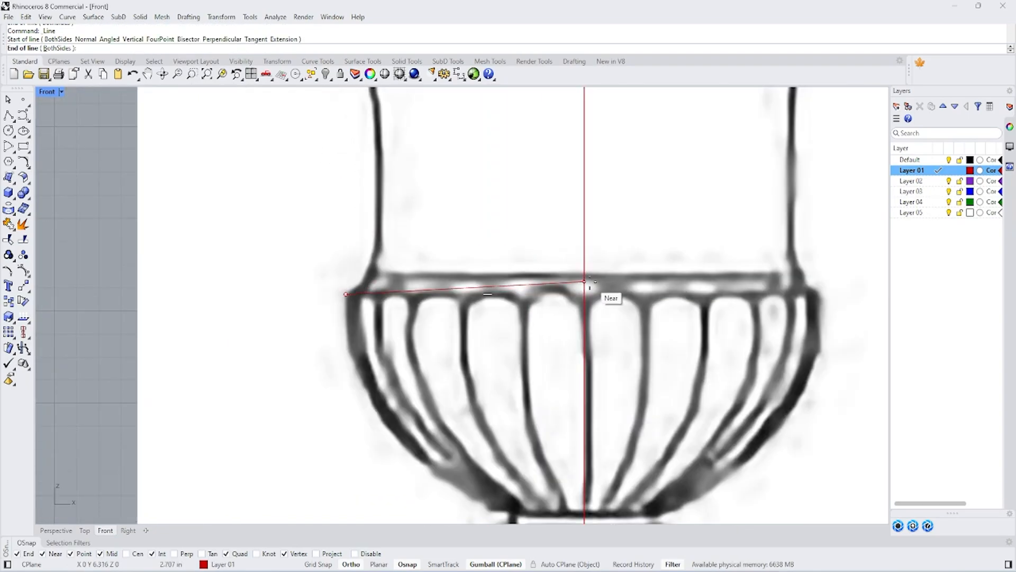
click(665, 295)
- Draw a horizontal line at the bottom of the fluted bowl from the left edge of the collar past the centre line
key(Return)
right_drag(415, 354, 343, 156)
right_click(420, 312)
right_click(419, 311)
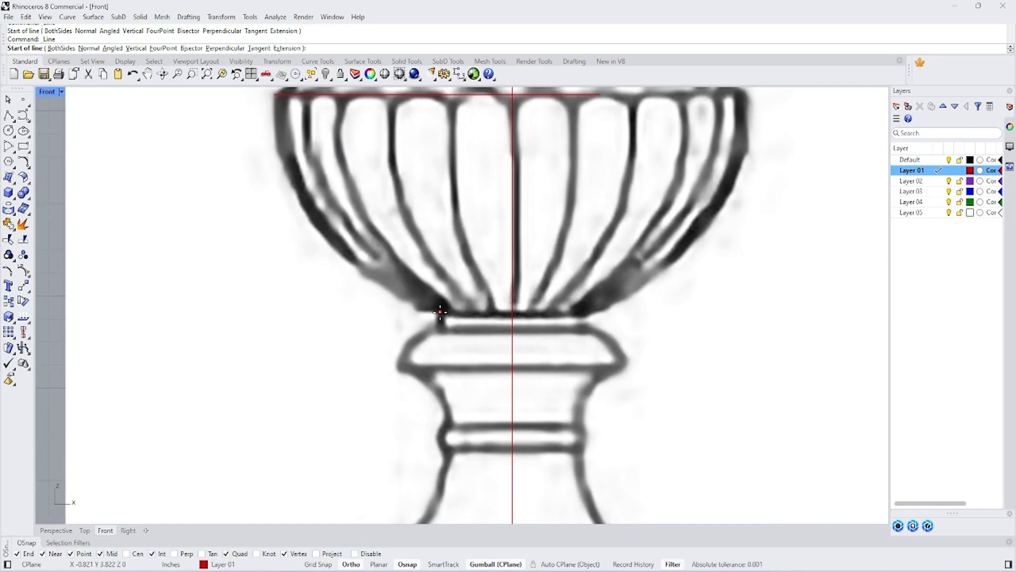
click(439, 313)
click(762, 303)
right_click(760, 305)
right_drag(450, 344, 463, 188)
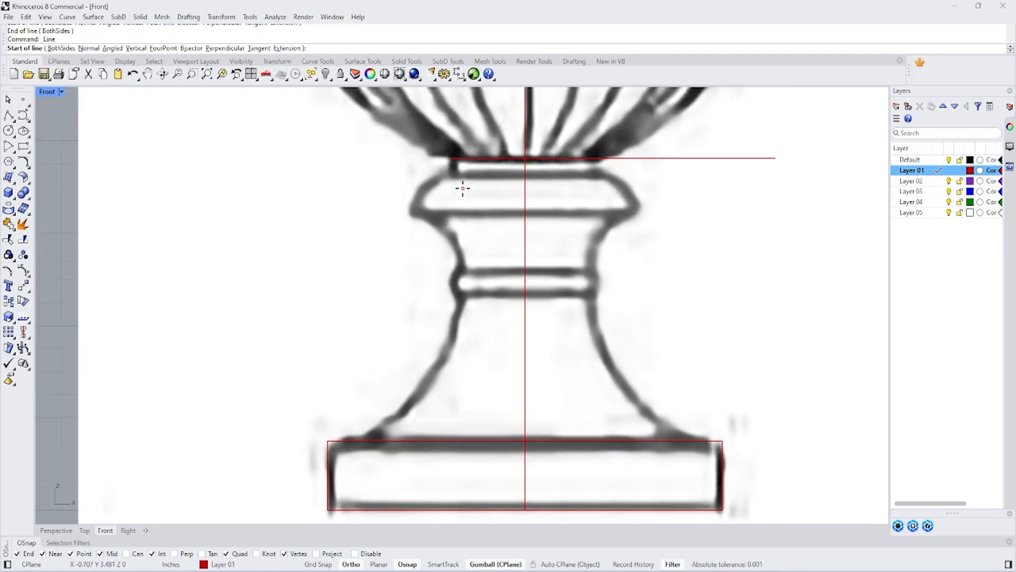
scroll(462, 186, up, 6)
key(Escape)
- Undo the accidental shift of the reference picture and lock the picture in place
drag(378, 142, 654, 183)
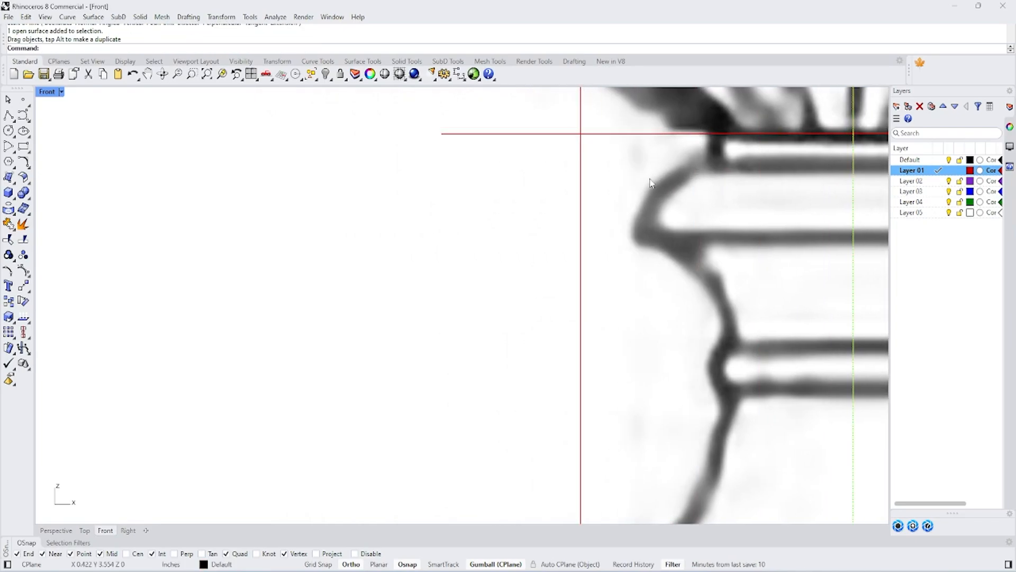
key(ctrl+z)
key(ctrl+l)
- Copy the line at the bottom of the bowl straight down to the lower edge of the collar
click(466, 136)
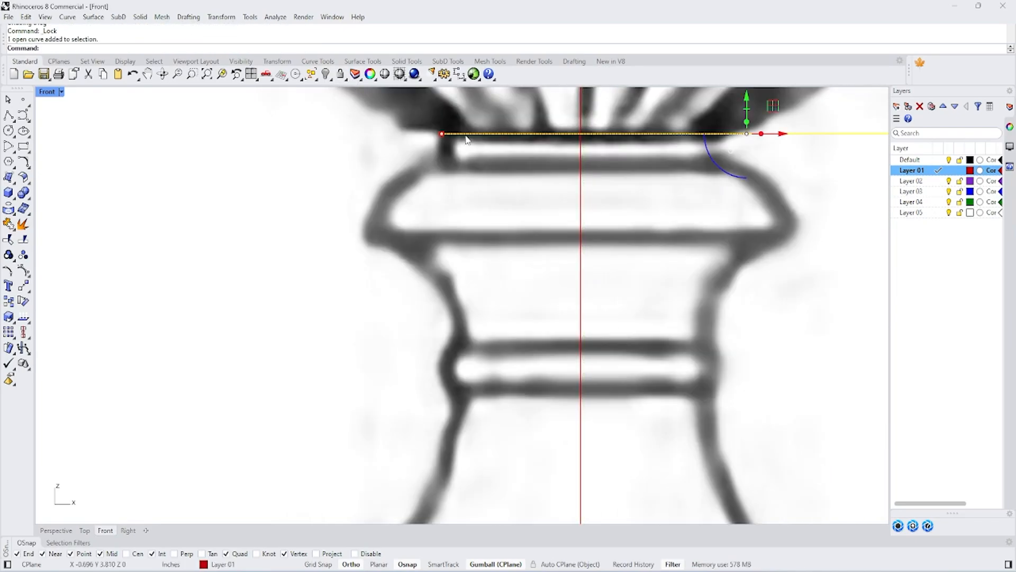
alt+drag(747, 97, 747, 129)
click(111, 183)
right_drag(99, 183, 101, 204)
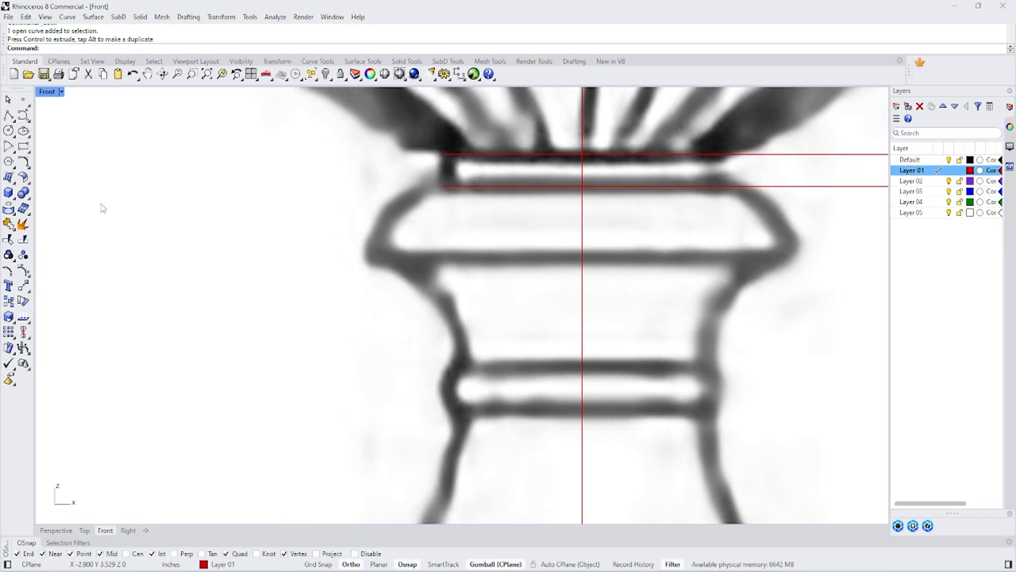
- Draw a horizontal polyline along the lower edge of the wide stem moulding, from its left tip past its right tip
click(9, 116)
click(368, 260)
click(803, 270)
key(Return)
- Draw a horizontal polyline along the upper edge of the narrow stem ring, from its left side past the right side
key(Return)
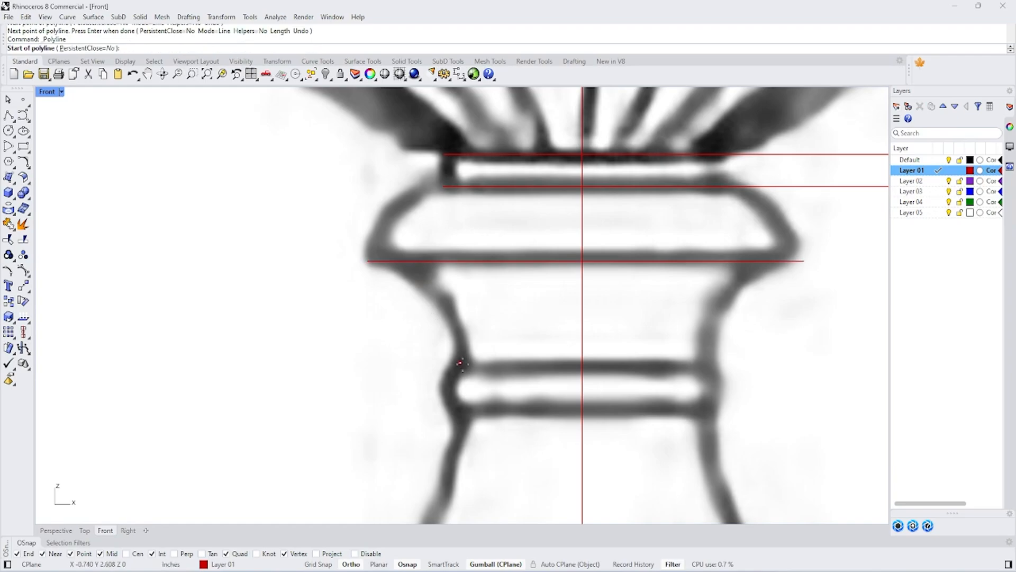
click(467, 364)
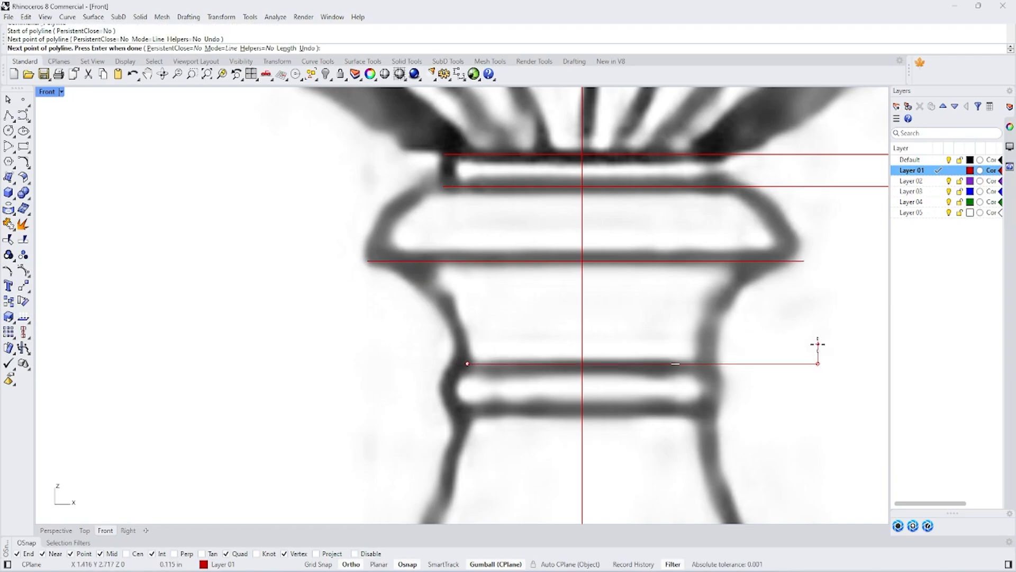
key(Return)
- Copy the narrow ring's upper line straight down to the ring's lower edge
right_drag(644, 397, 651, 329)
drag(537, 320, 519, 282)
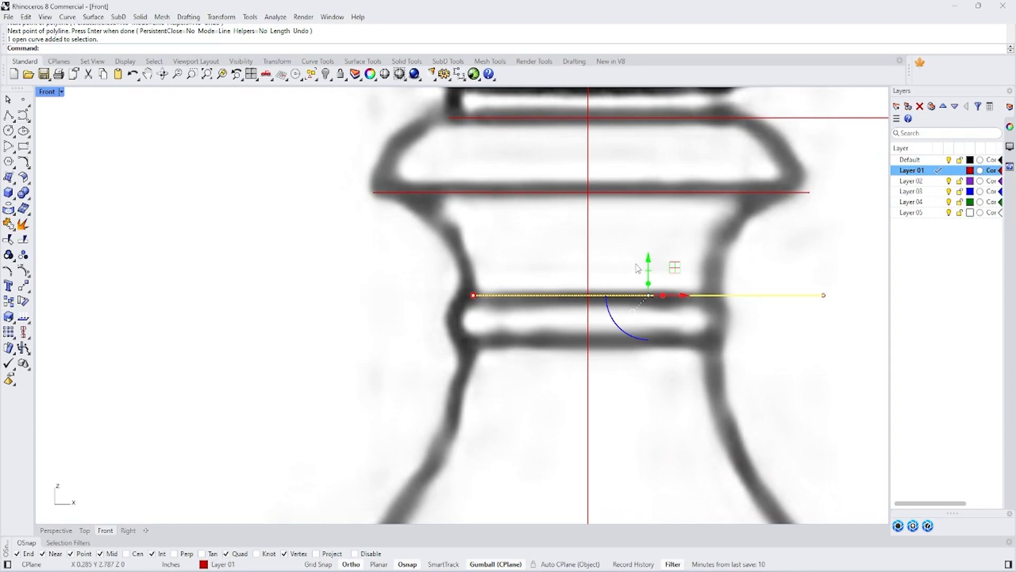
alt+drag(649, 265, 649, 312)
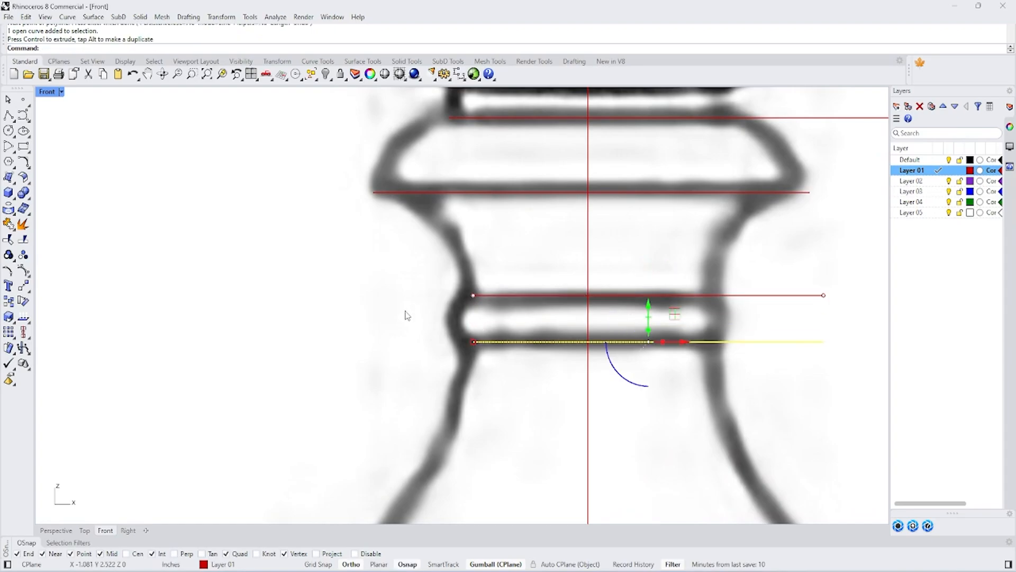
- Deselect the copied ring line and check the traced lines from the urn's base up to its rim
click(408, 317)
scroll(396, 342, down, 6)
right_drag(482, 343, 532, 249)
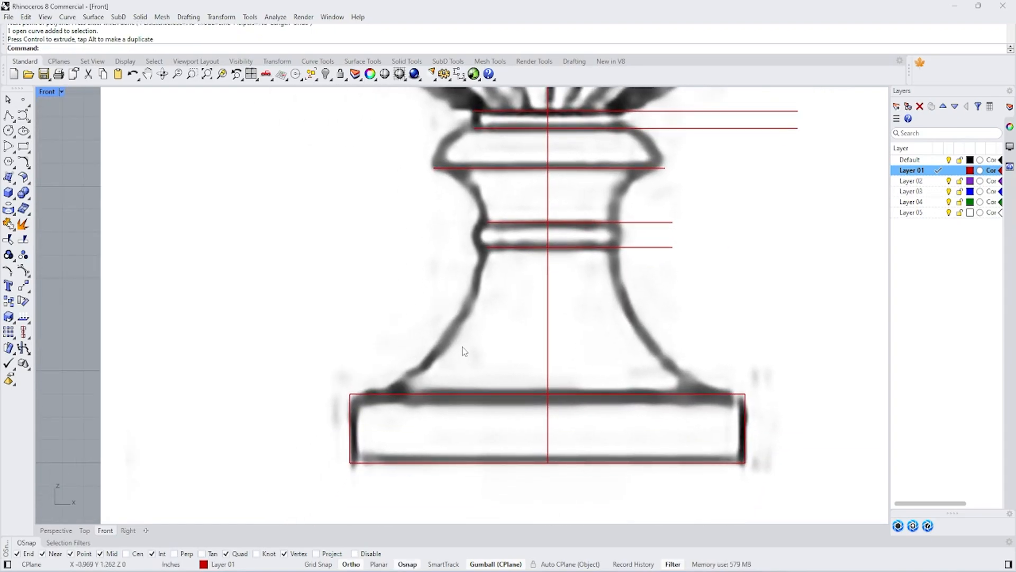
scroll(418, 380, down, 6)
right_drag(467, 175, 463, 285)
right_drag(379, 208, 382, 271)
right_drag(375, 160, 372, 254)
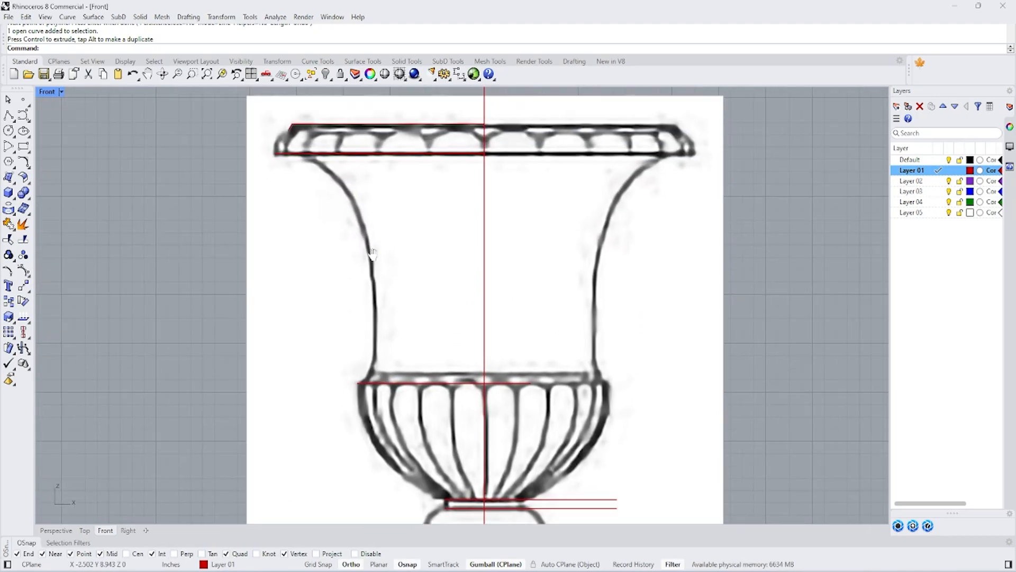
right_drag(352, 172, 359, 192)
scroll(268, 140, up, 2)
- Try to draw an arc along the rim's left side, from the lower rim line's outer end to the slanted upper edge
click(15, 121)
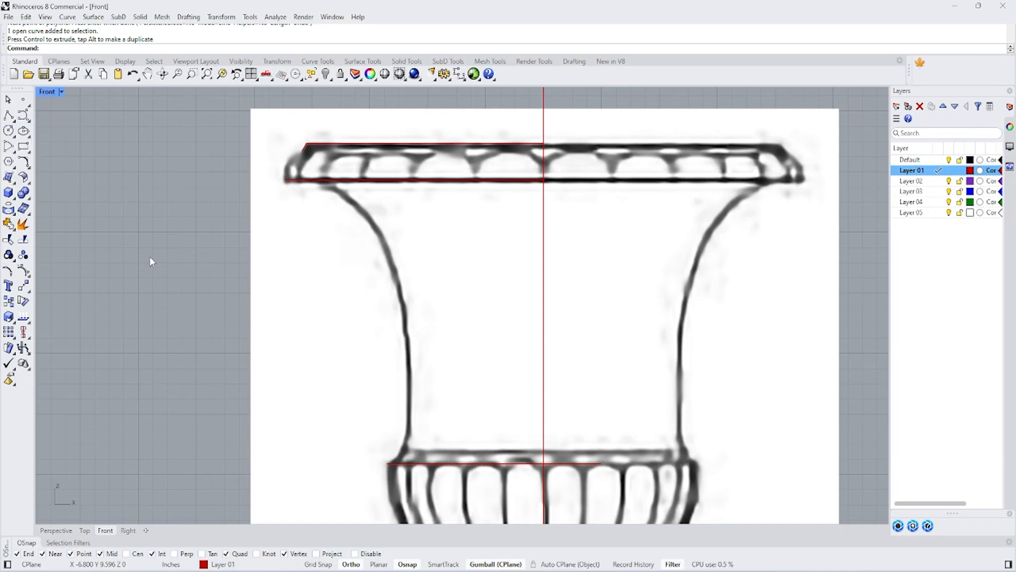
click(28, 166)
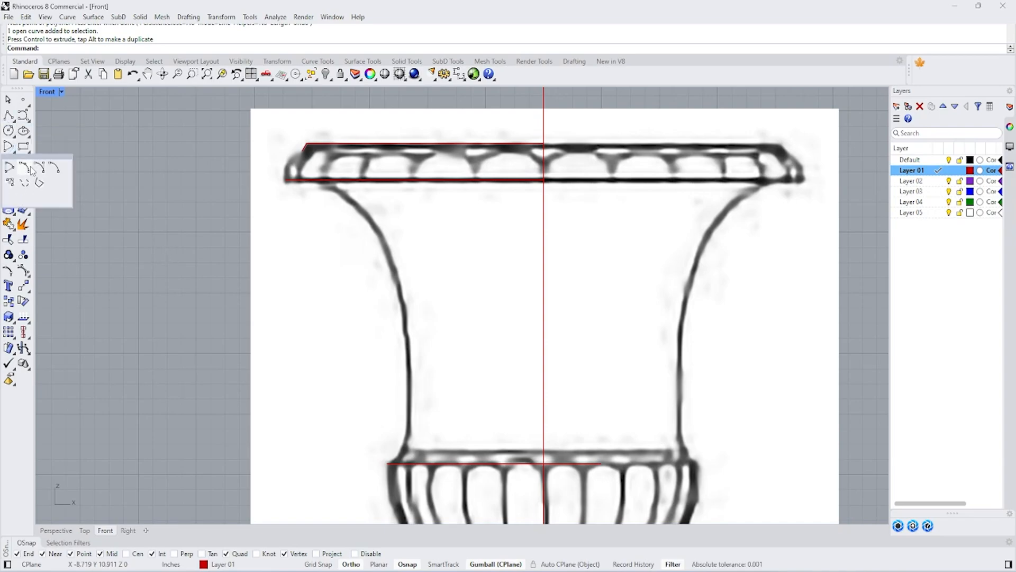
click(29, 167)
click(286, 180)
click(303, 152)
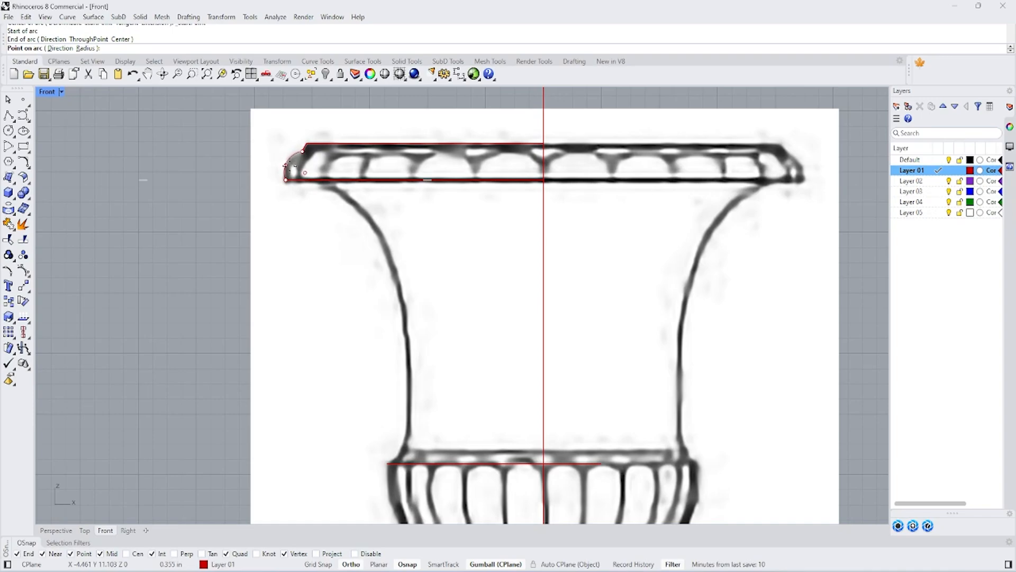
click(290, 169)
scroll(291, 168, up, 3)
key(ctrl+z)
scroll(286, 179, down, 3)
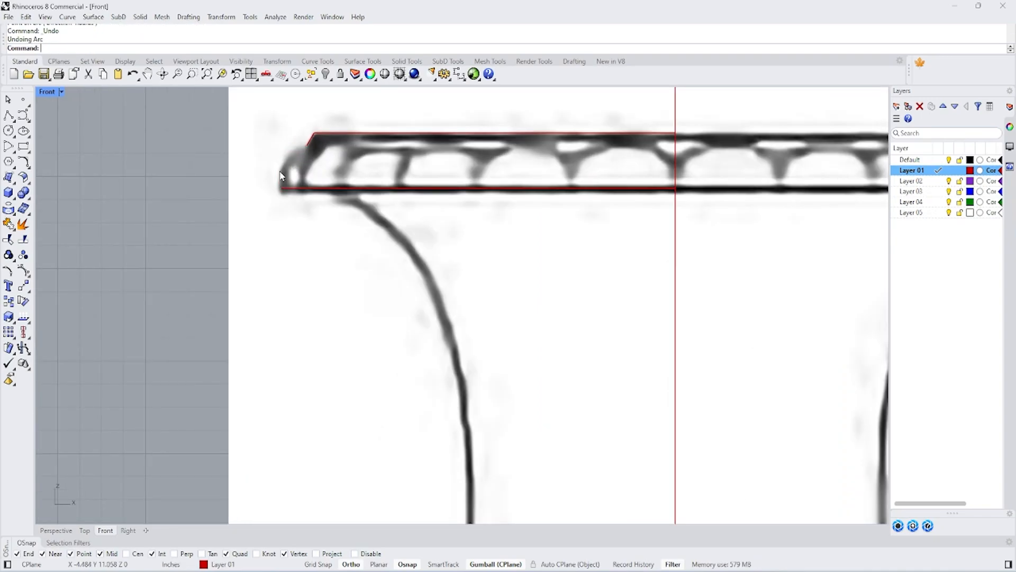
- Extend the rim's lower line slightly past the drawing's left outline and shift it just below the rim's lower edge
drag(415, 153, 409, 155)
scroll(228, 202, up, 6)
click(327, 180)
drag(361, 182, 348, 182)
scroll(313, 222, down, 4)
click(487, 219)
drag(572, 176, 491, 182)
scroll(464, 161, up, 4)
click(328, 263)
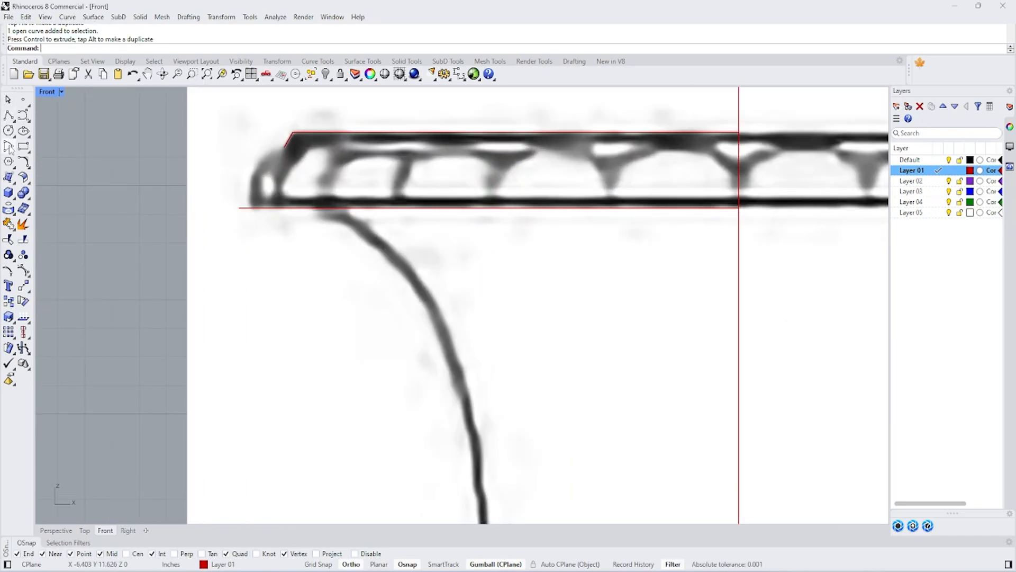
- Draw a start-end-direction arc from the rim's lower-left line end up to the slanted edge's lower end, starting vertically
click(23, 162)
click(45, 168)
click(240, 208)
click(285, 148)
click(260, 170)
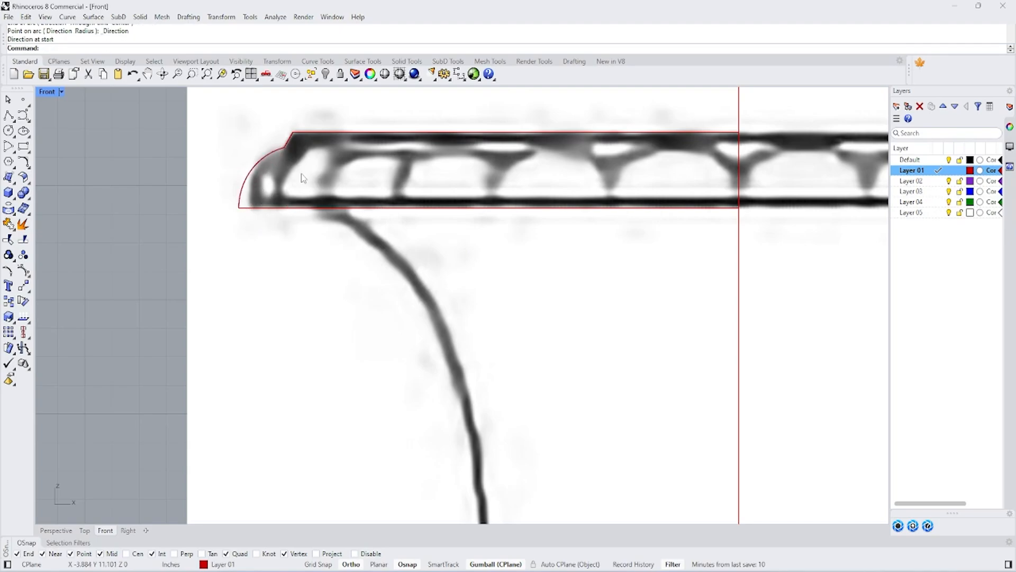
- Draw a start-end-direction arc for the vase body from the rim's lower line down to the bowl's upper-left corner, with Ortho off for its direction
scroll(316, 179, down, 5)
key(Return)
scroll(259, 131, up, 3)
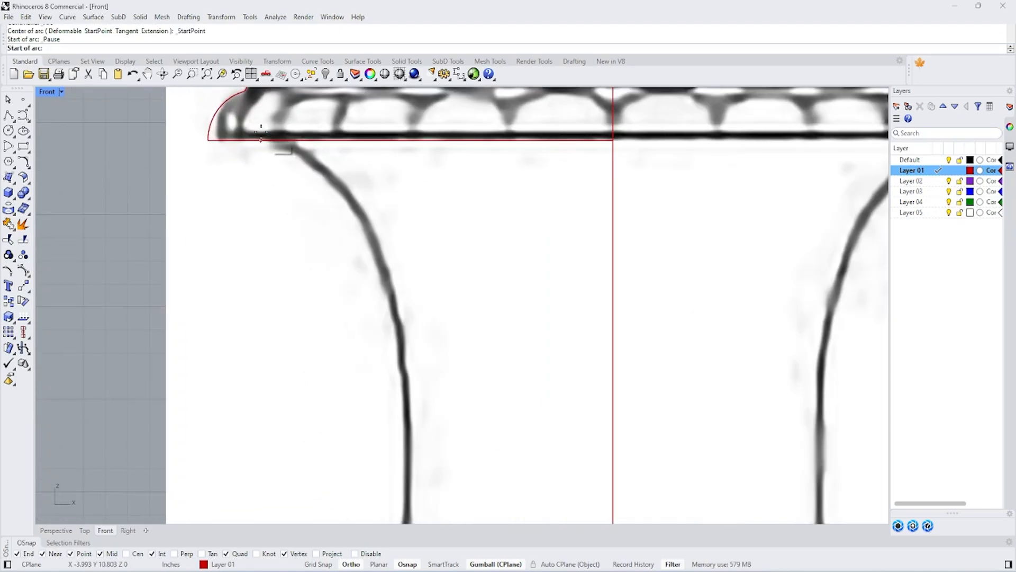
click(276, 139)
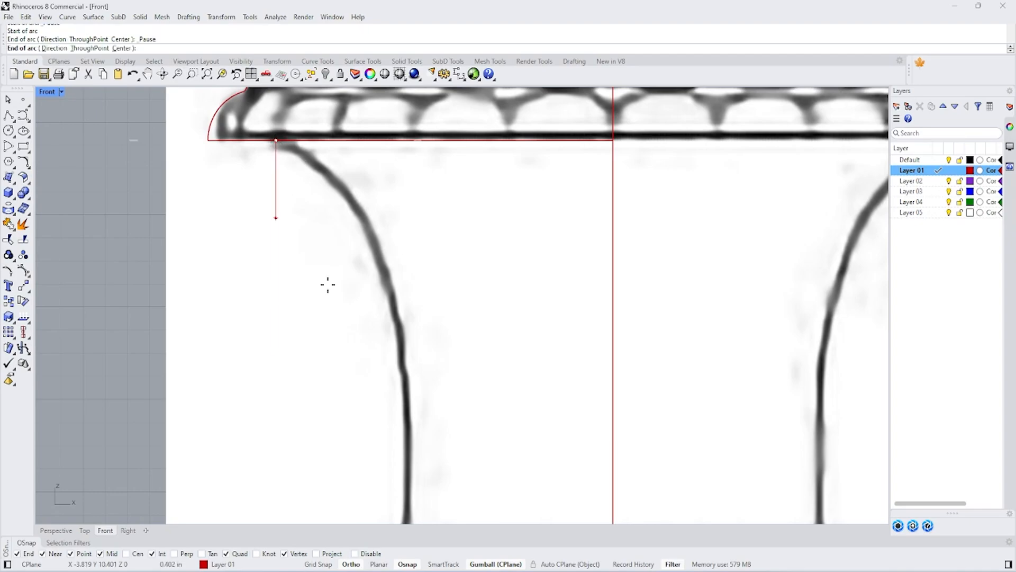
right_drag(360, 392, 399, 175)
click(415, 357)
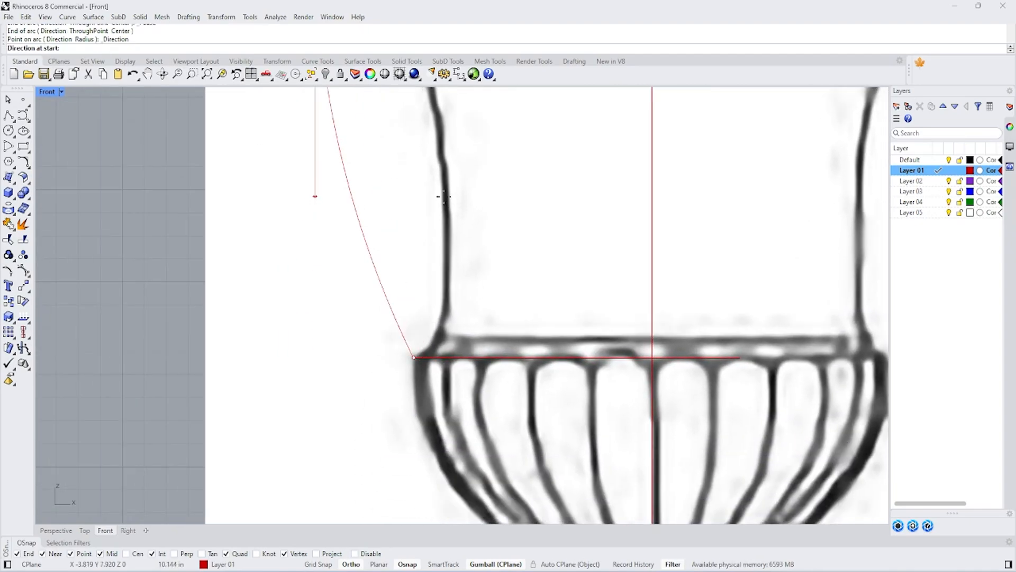
scroll(408, 300, down, 10)
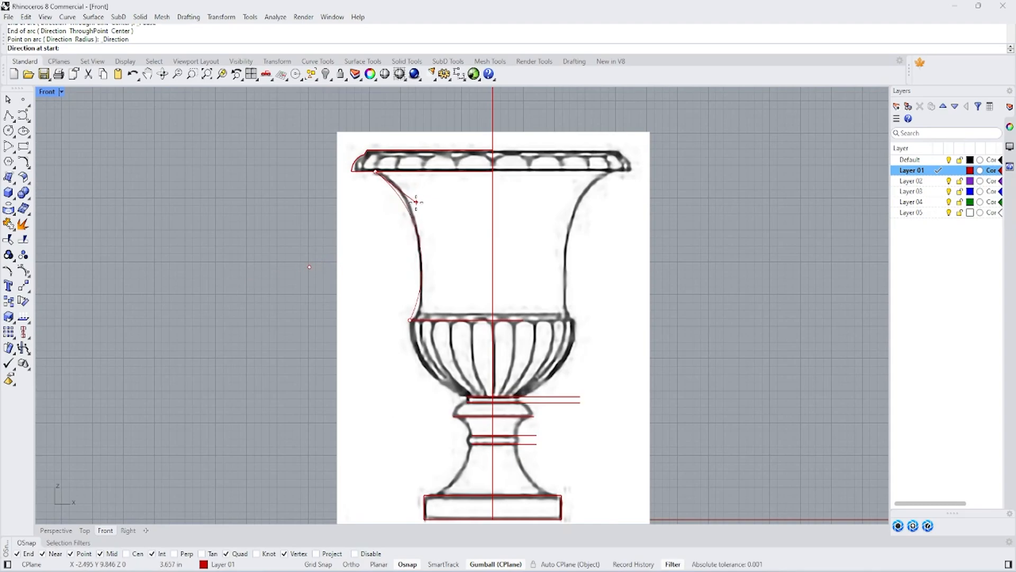
click(416, 201)
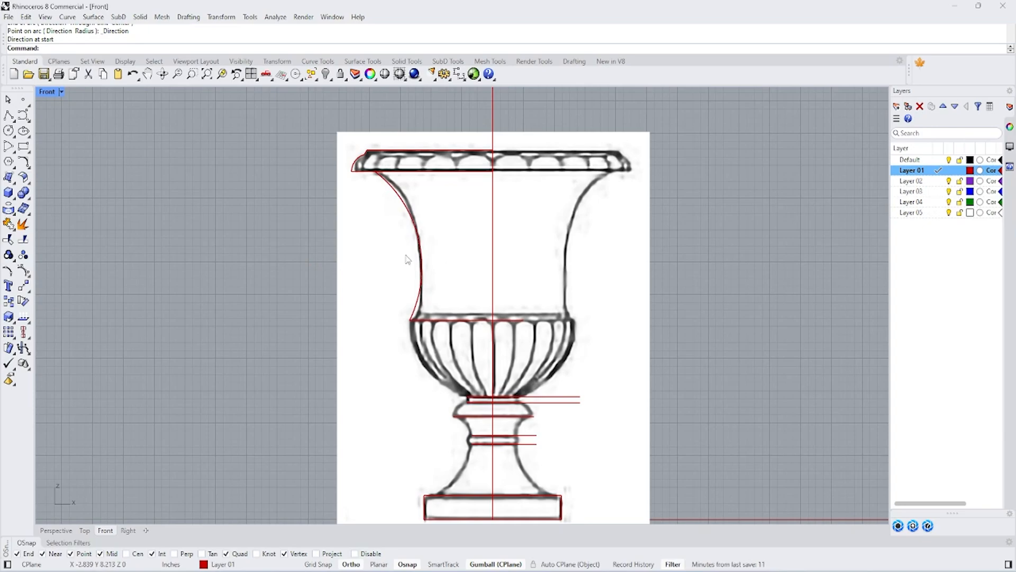
- Draw an arc for the bowl's left side from its upper-left corner down to the collar's upper line, starting vertically
right_drag(406, 256, 410, 152)
scroll(413, 210, up, 8)
right_click(416, 232)
click(416, 224)
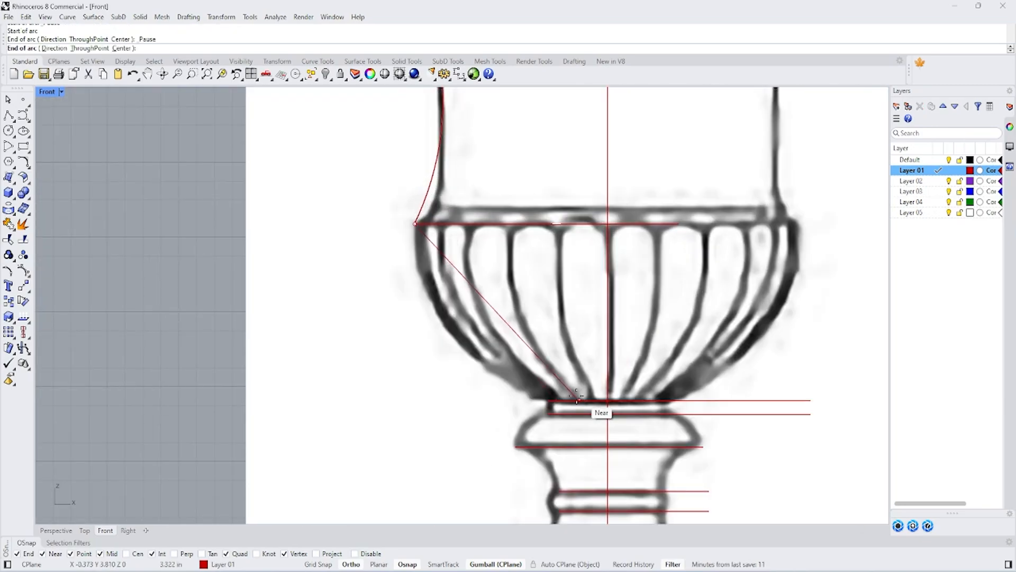
click(548, 400)
click(417, 341)
- Draw an arc for the wide stem moulding from the collar's lower line down to the moulding's left tip
scroll(317, 254, down, 3)
scroll(471, 261, up, 5)
right_click(471, 261)
click(484, 262)
click(437, 309)
click(442, 263)
- Draw a concave arc from the wide moulding's left tip down to the narrow ring's upper line
right_click(467, 334)
click(439, 310)
click(502, 379)
click(491, 311)
- Draw a rounded arc bulging outward on the narrow ring's left side, joining its upper and lower lines
right_drag(507, 388, 507, 257)
right_click(506, 255)
click(503, 250)
click(504, 279)
click(459, 263)
- Draw a concave arc for the flared foot from the narrow ring's lower line to the top edge of the base block
right_drag(499, 302, 517, 191)
right_click(519, 178)
click(519, 169)
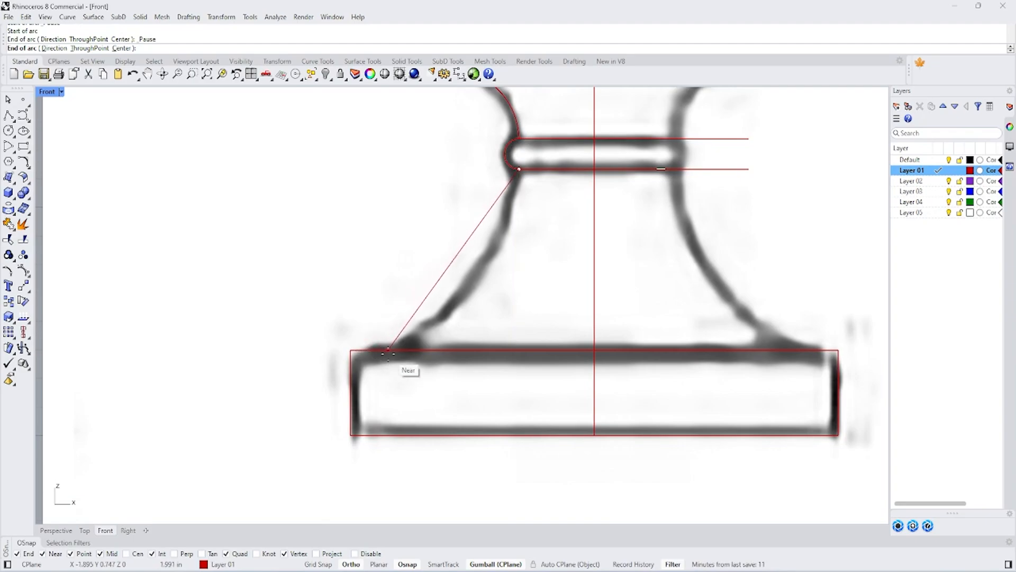
click(395, 353)
click(471, 256)
scroll(280, 425, down, 5)
scroll(332, 381, down, 4)
drag(385, 138, 349, 165)
right_drag(345, 208, 395, 269)
drag(522, 148, 442, 496)
right_click(491, 433)
key(Escape)
key(Escape)
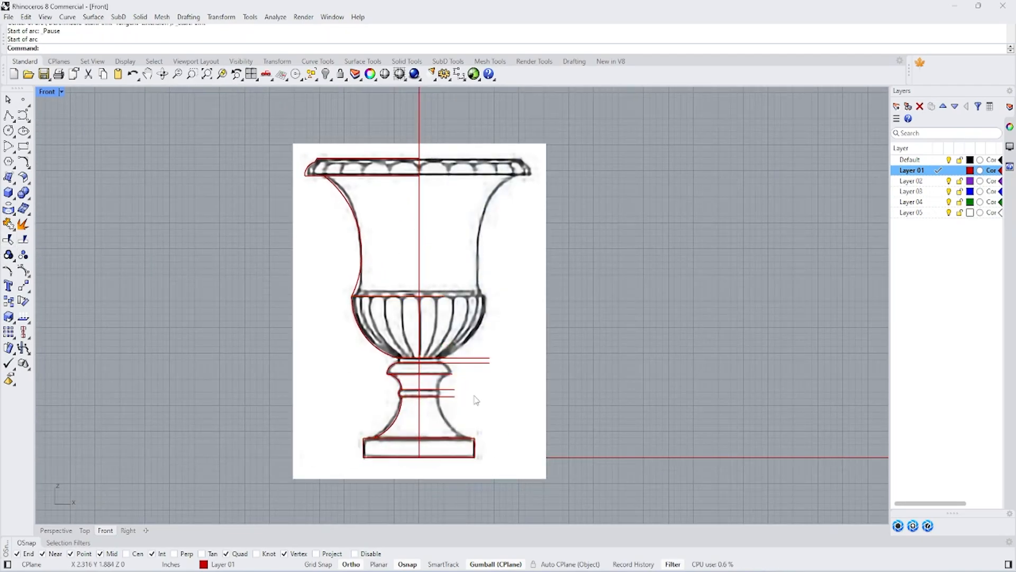
- Trim away all profile lines and base block edges to the right of the vertical centre axis
click(420, 123)
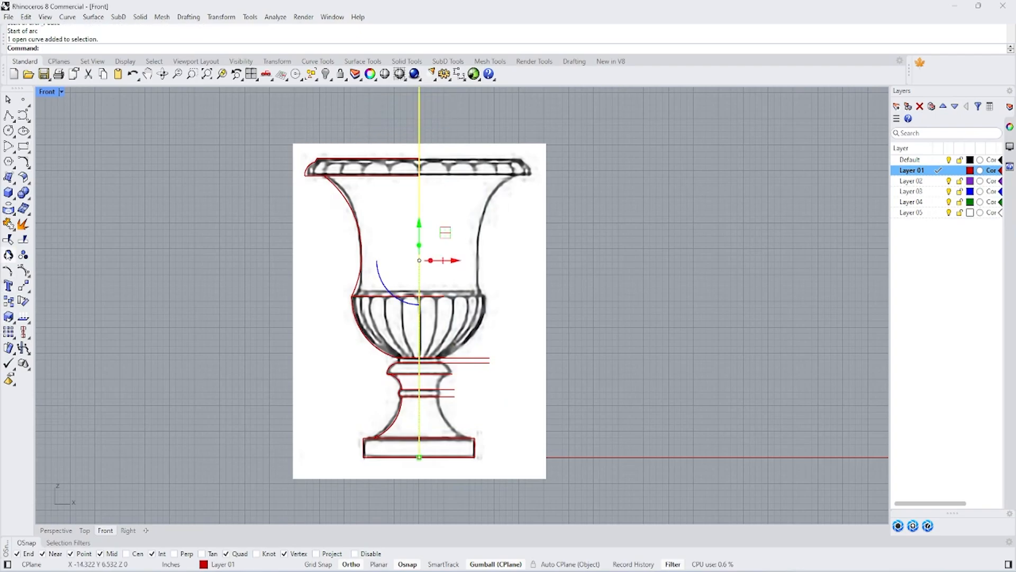
click(8, 255)
drag(530, 144, 438, 485)
key(Return)
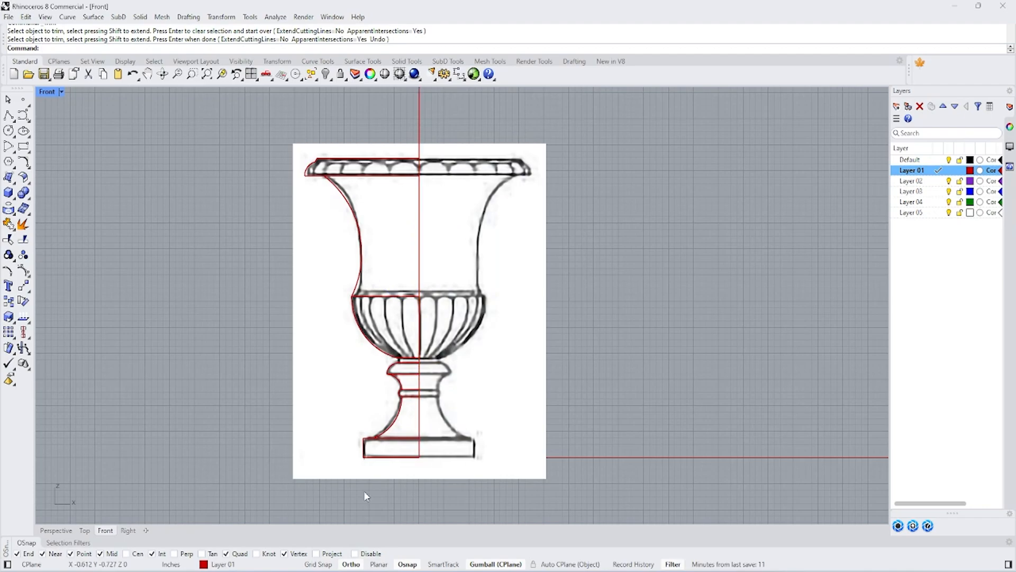
- Fillet the upper-left corner of the base block with a radius of 0.248238, set by picking two points
scroll(392, 443, up, 10)
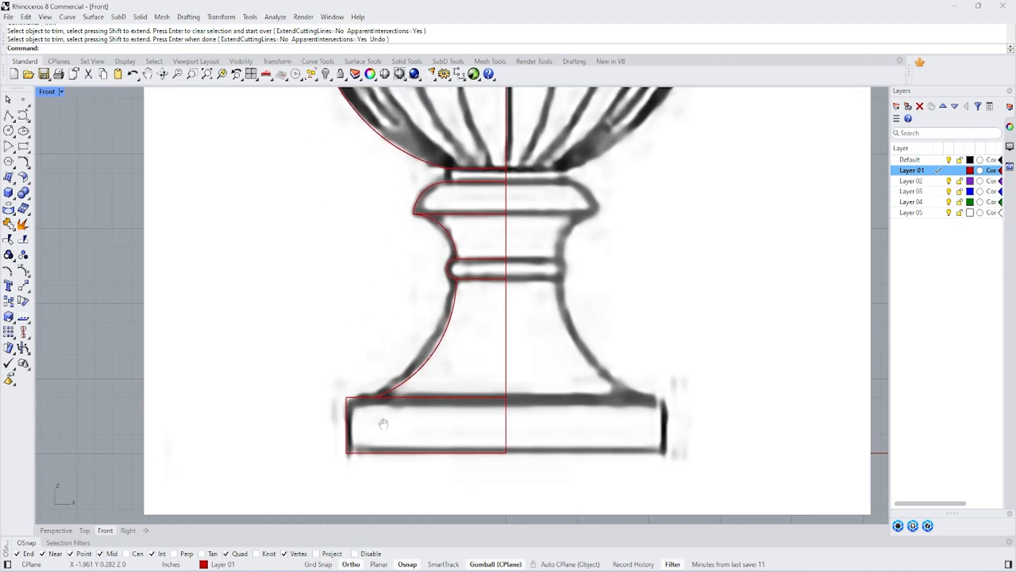
right_drag(384, 423, 399, 402)
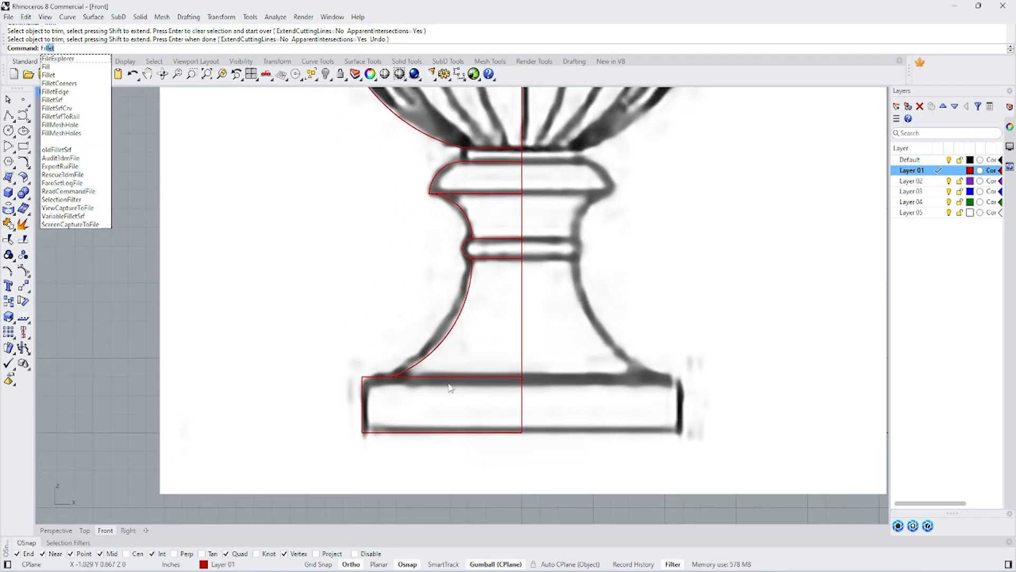
key(Return)
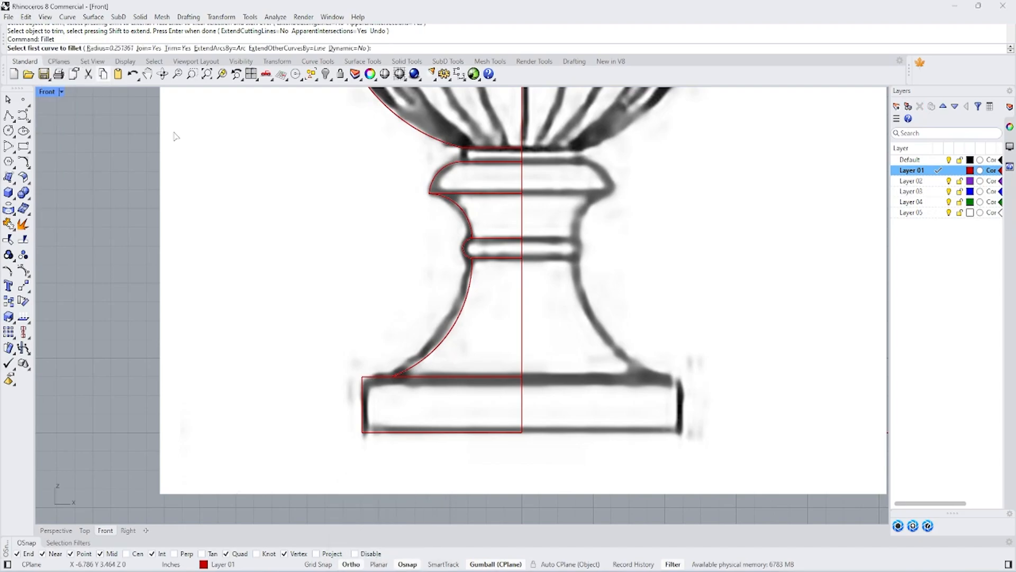
scroll(368, 394, up, 3)
click(107, 48)
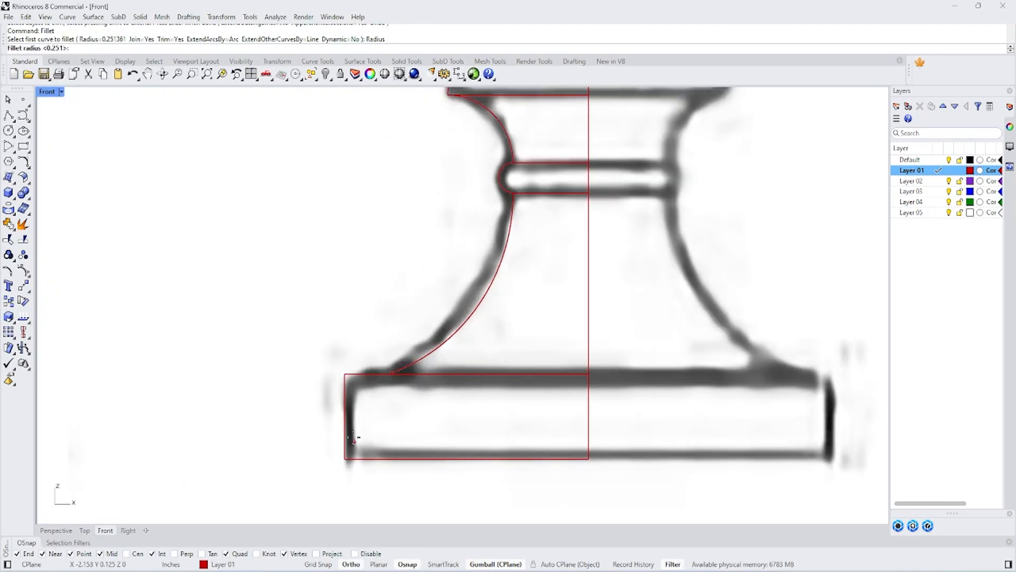
click(344, 401)
click(345, 375)
click(345, 391)
click(355, 374)
scroll(374, 429, down, 3)
scroll(376, 418, up, 1)
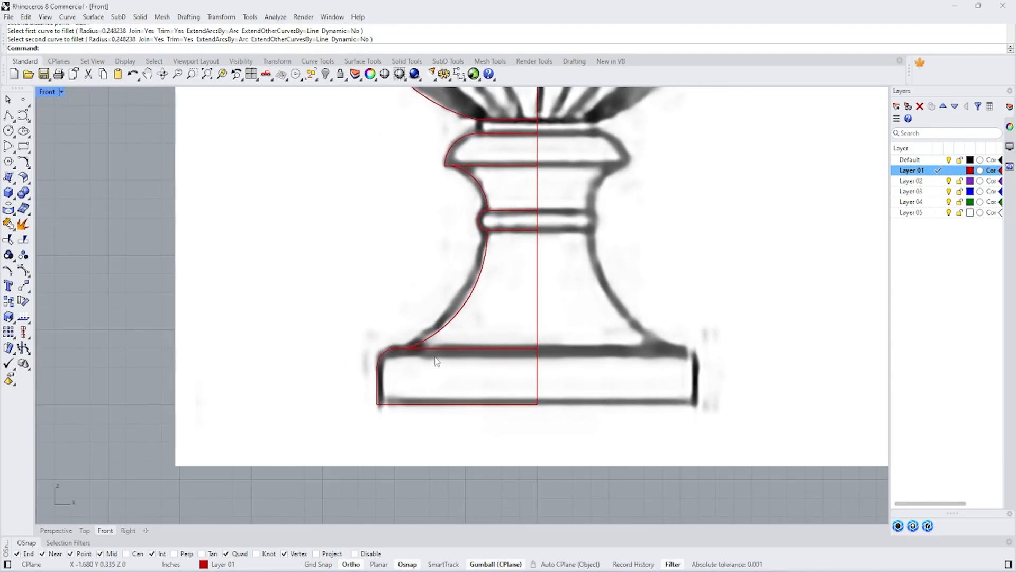
- Trim away the interior horizontal line at the top of the fluted bowl, using the traced profile curves as cutting objects
scroll(466, 262, down, 1)
scroll(475, 296, up, 4)
scroll(476, 296, down, 4)
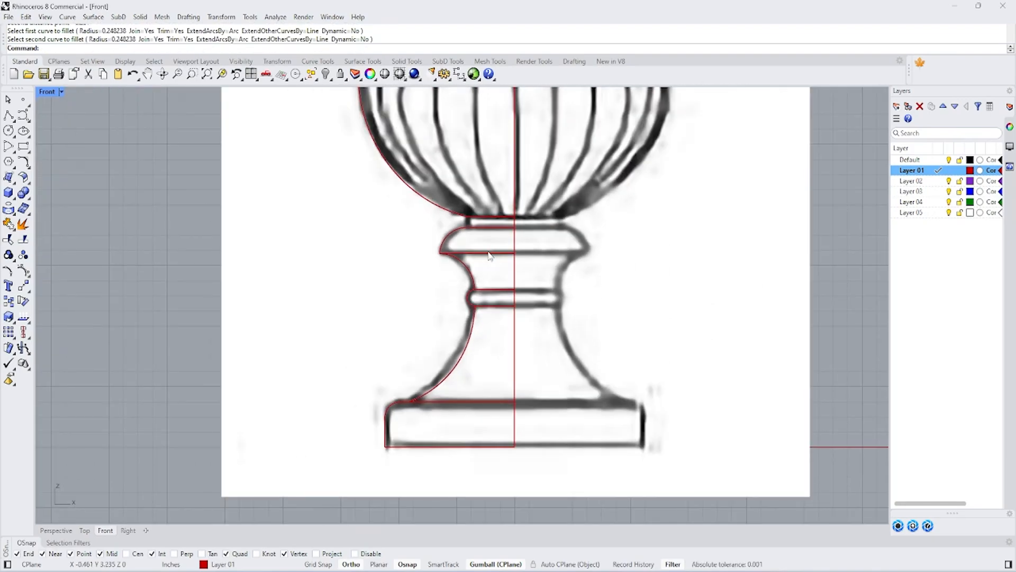
scroll(489, 252, down, 4)
scroll(466, 144, up, 2)
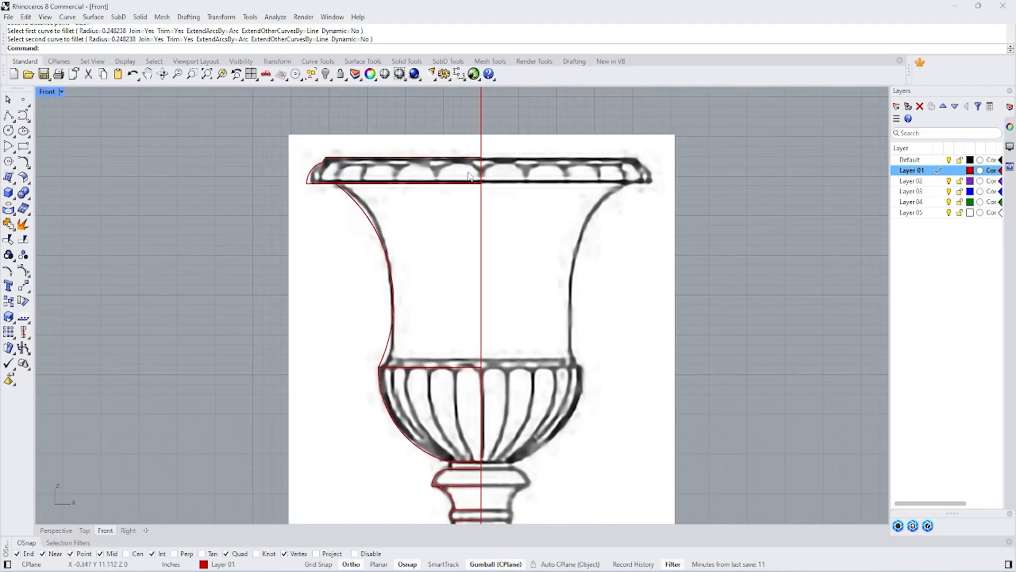
scroll(405, 188, up, 3)
scroll(403, 196, down, 5)
drag(309, 146, 507, 482)
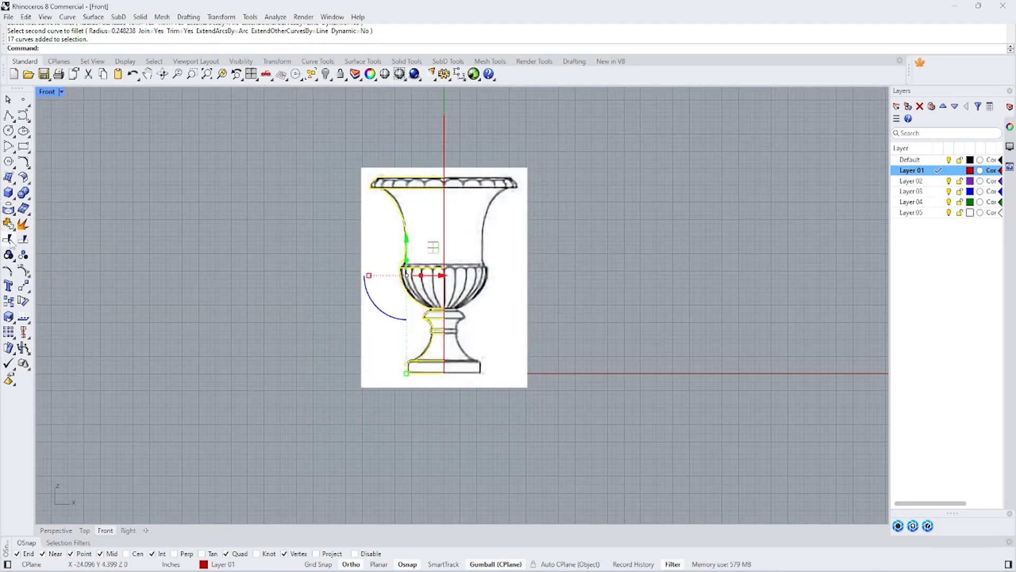
key(ctrl+t)
scroll(432, 233, up, 4)
drag(448, 263, 441, 351)
right_drag(449, 364, 452, 271)
scroll(449, 311, up, 4)
- Try to trim all interior horizontal lines of the collar, wide moulding and narrow ring in one pass
drag(450, 300, 448, 428)
right_drag(475, 455, 475, 340)
scroll(441, 225, up, 8)
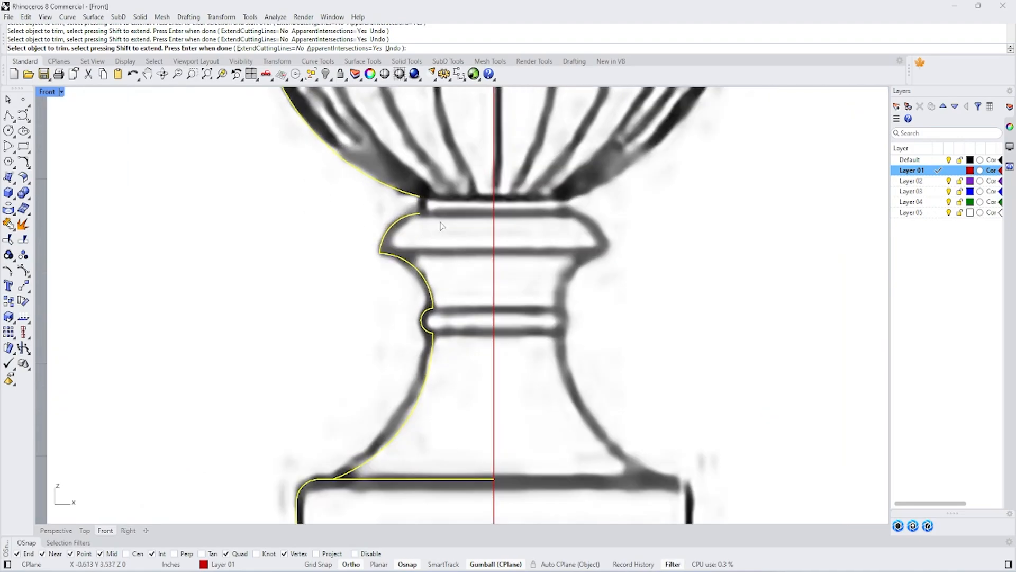
key(ctrl+z)
- Trim away the interior lines of the wide moulding and narrow ring, keeping the collar's two lines, and deselect everything
right_drag(437, 279, 452, 239)
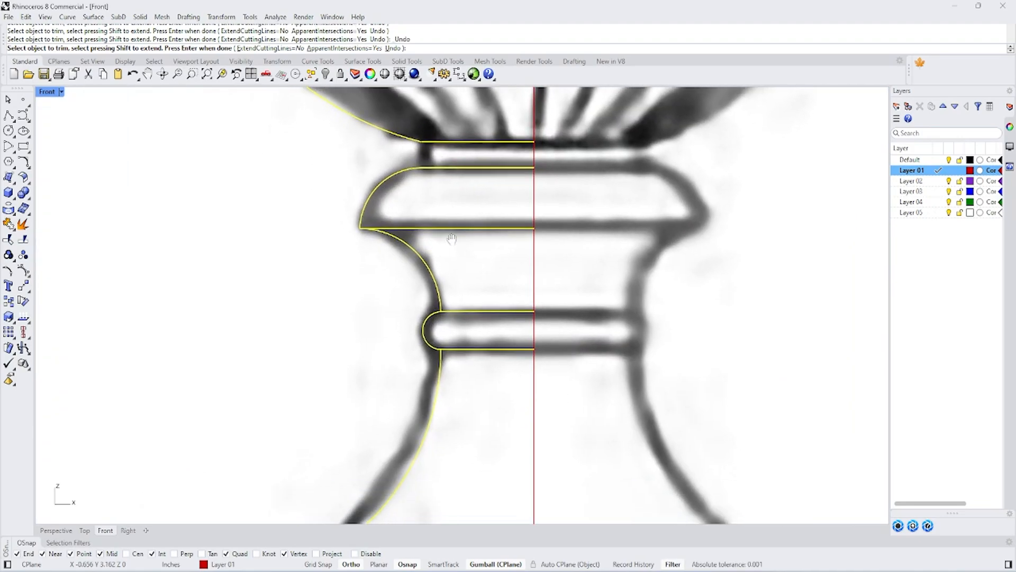
right_drag(452, 438, 448, 318)
right_drag(483, 272, 469, 363)
click(459, 268)
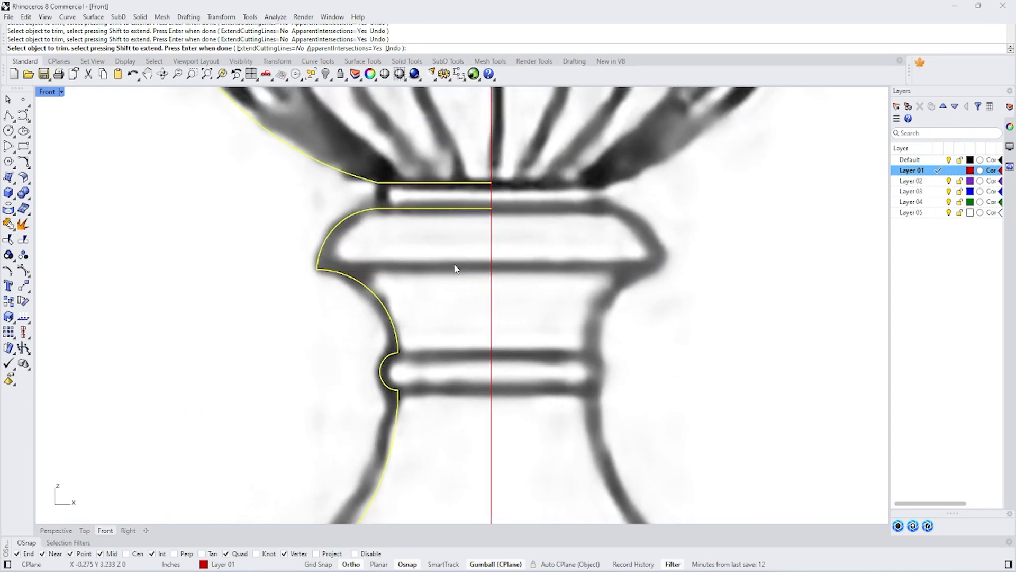
right_click(455, 265)
click(62, 246)
right_drag(62, 246, 66, 306)
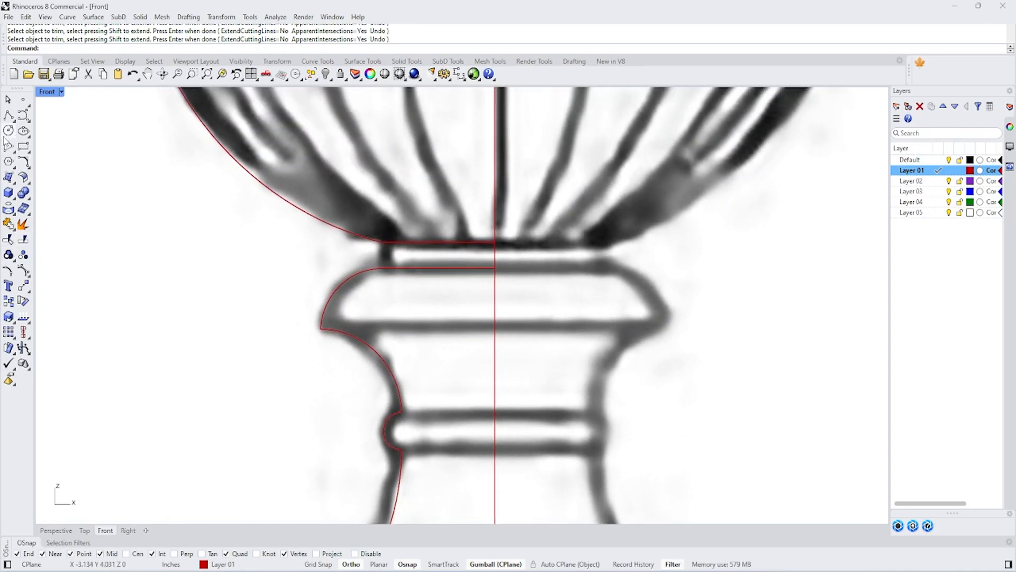
- Draw a vertical polyline closing the collar's left side, from the bowl arc's lower end to the collar's lower line
click(8, 115)
scroll(445, 272, up, 3)
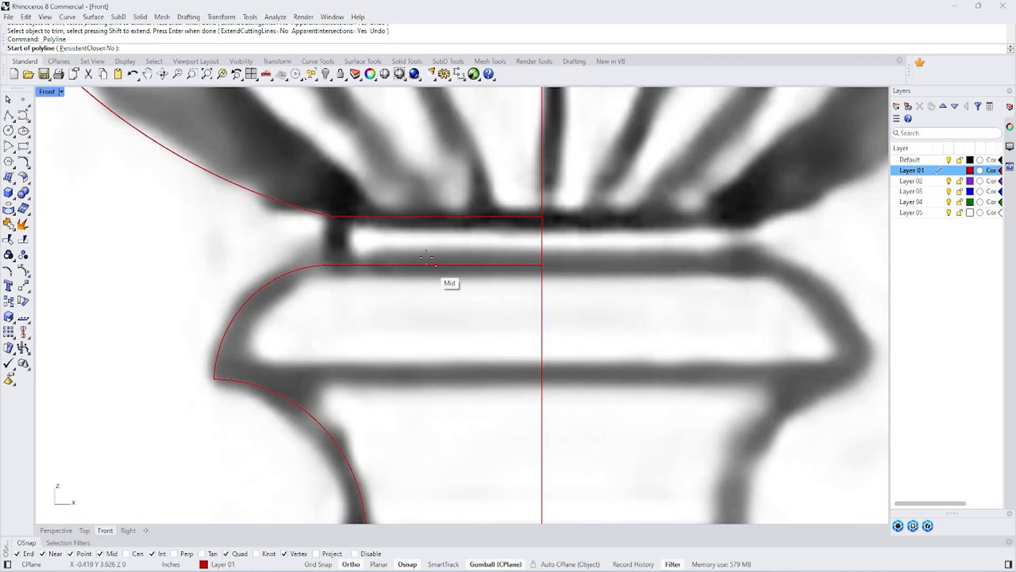
click(327, 216)
click(331, 265)
right_click(380, 246)
- Trim away the collar's upper and lower lines between its vertical side and the centre axis, using all curves as cutters
scroll(396, 289, down, 18)
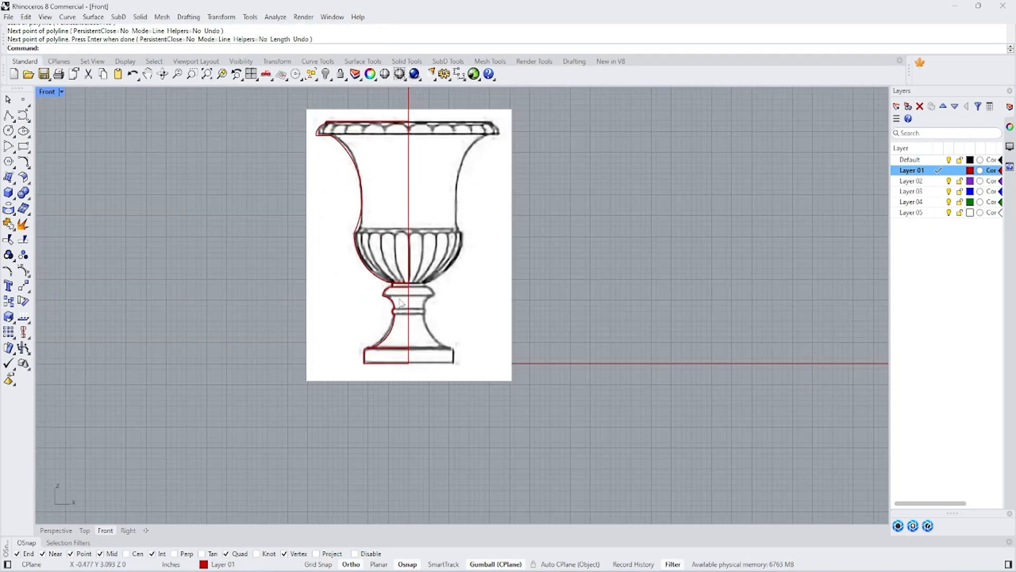
drag(263, 470, 650, 72)
scroll(417, 289, up, 10)
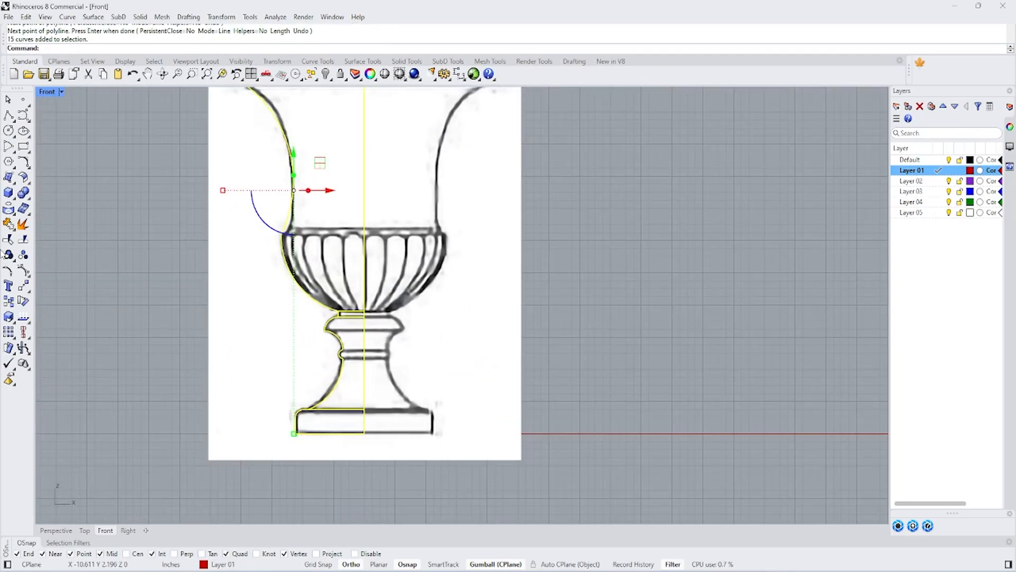
click(7, 240)
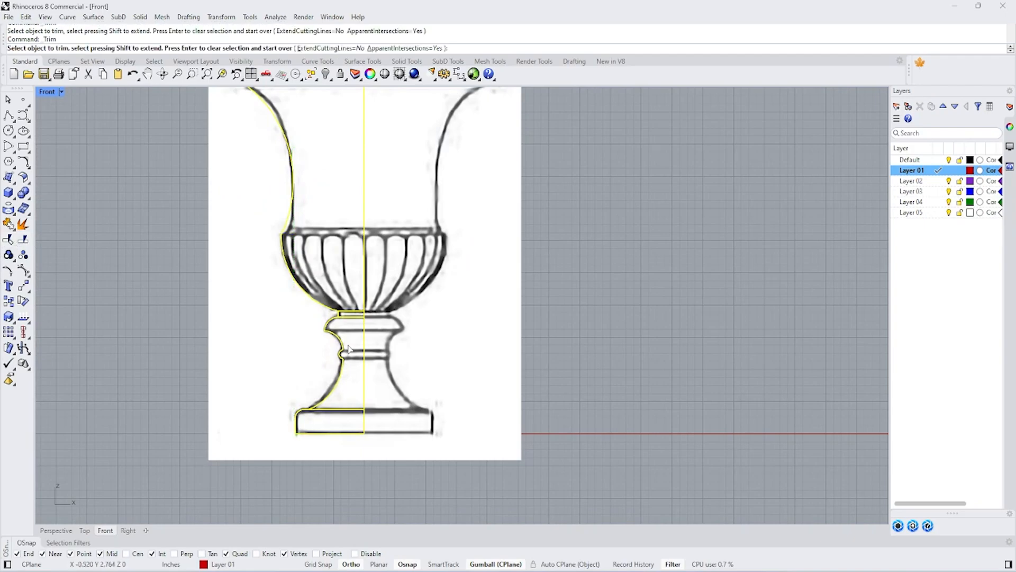
scroll(380, 254, up, 8)
click(393, 242)
click(392, 211)
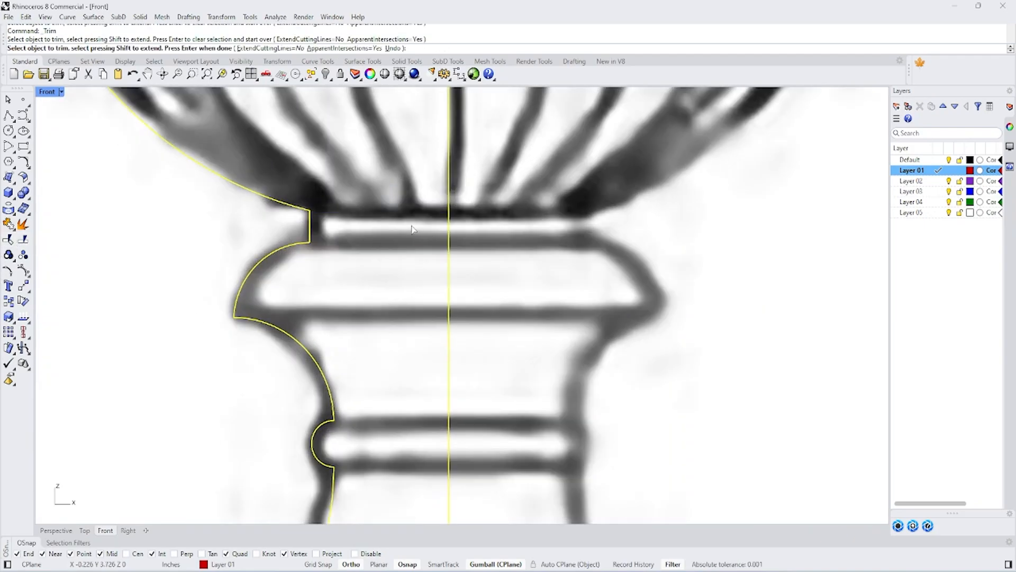
- Trim away the base's upper interior line between the profile and the centre axis, and finish trimming
scroll(412, 224, down, 8)
right_drag(353, 401, 390, 329)
click(436, 373)
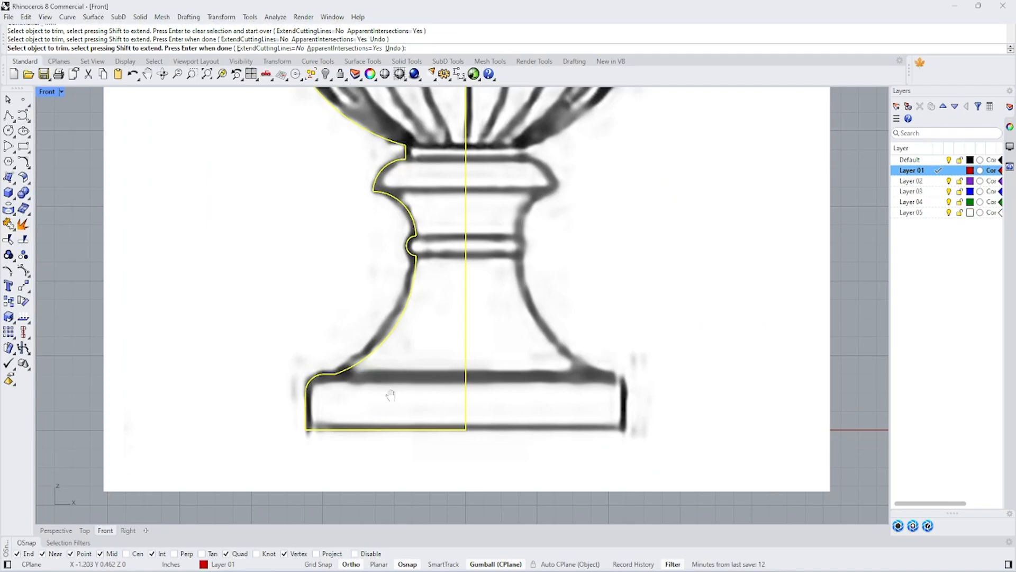
right_drag(379, 399, 419, 355)
key(Return)
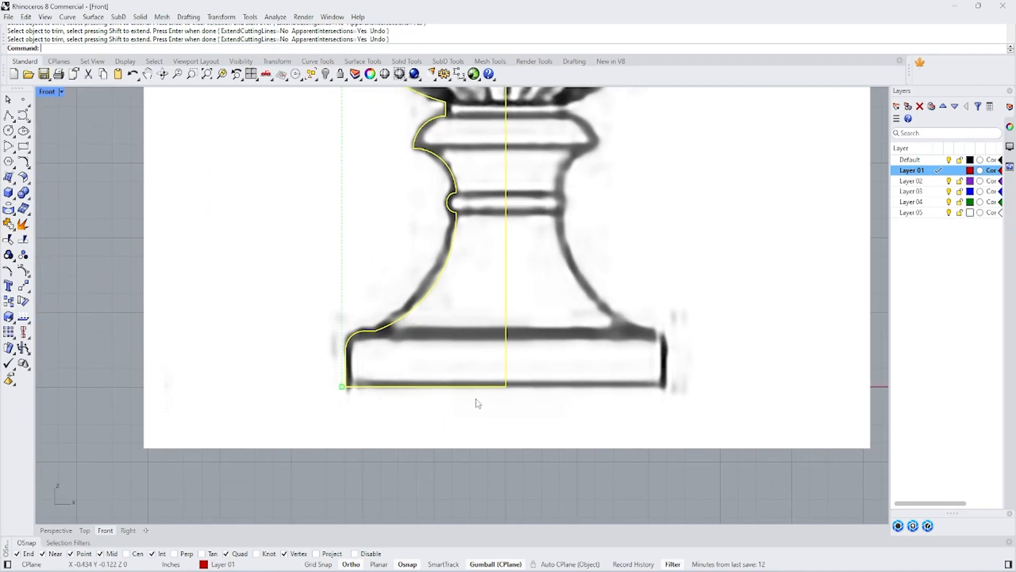
- Unlock the reference picture behind the finished half profile
scroll(420, 291, down, 6)
scroll(418, 229, up, 4)
scroll(418, 229, up, 3)
scroll(419, 230, down, 7)
scroll(424, 236, down, 5)
drag(345, 207, 487, 377)
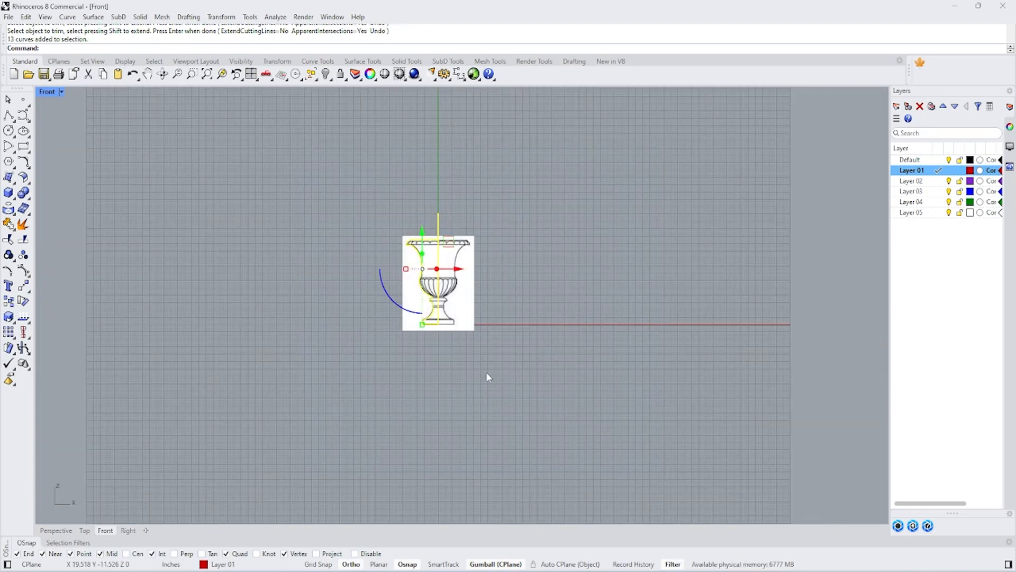
click(344, 78)
click(365, 113)
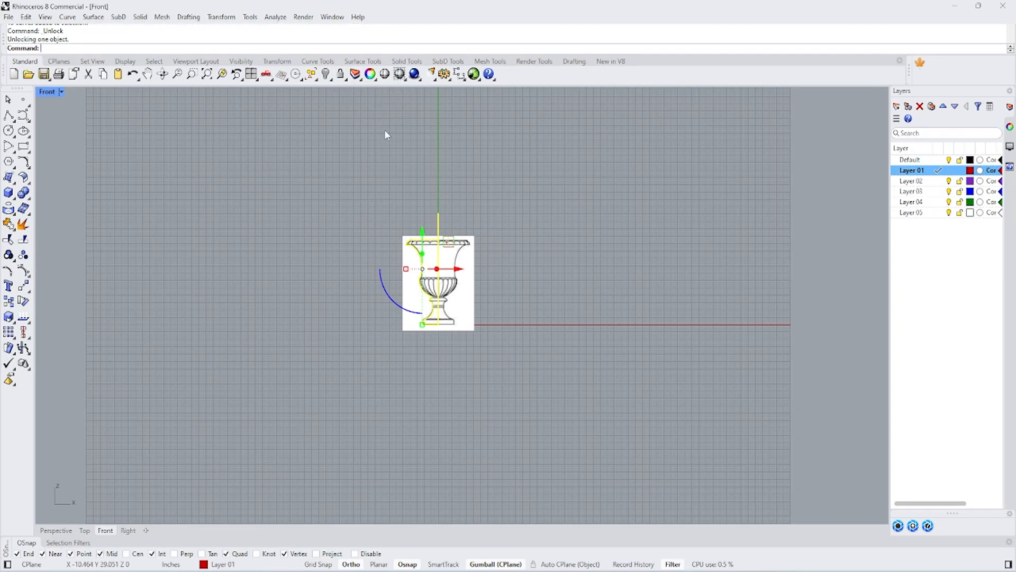
- Scale the picture and all profile curves from the origin so that the rim's centre point lies 20 inches away
drag(331, 154, 637, 379)
click(10, 318)
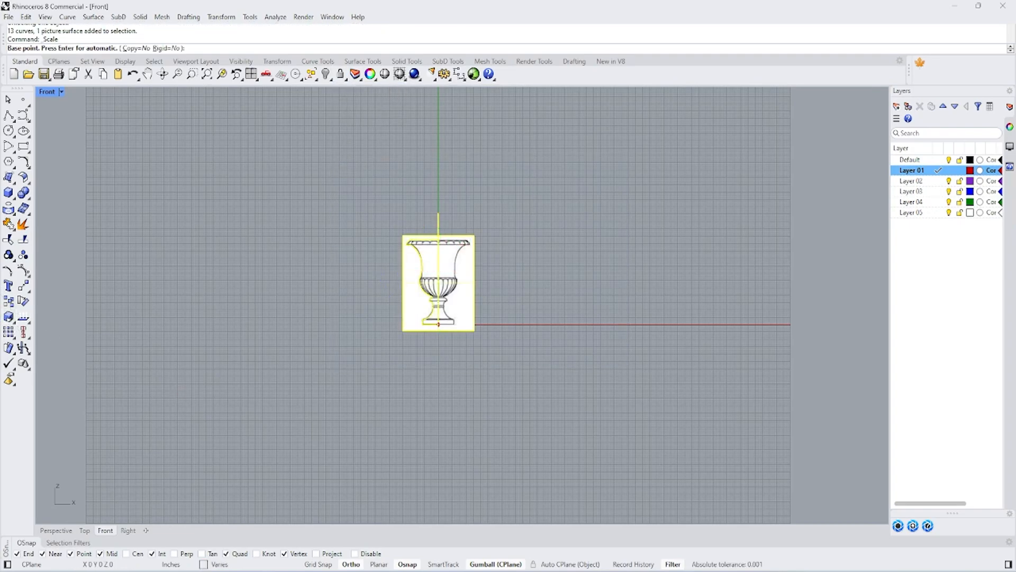
text(0)
key(Return)
scroll(439, 291, up, 10)
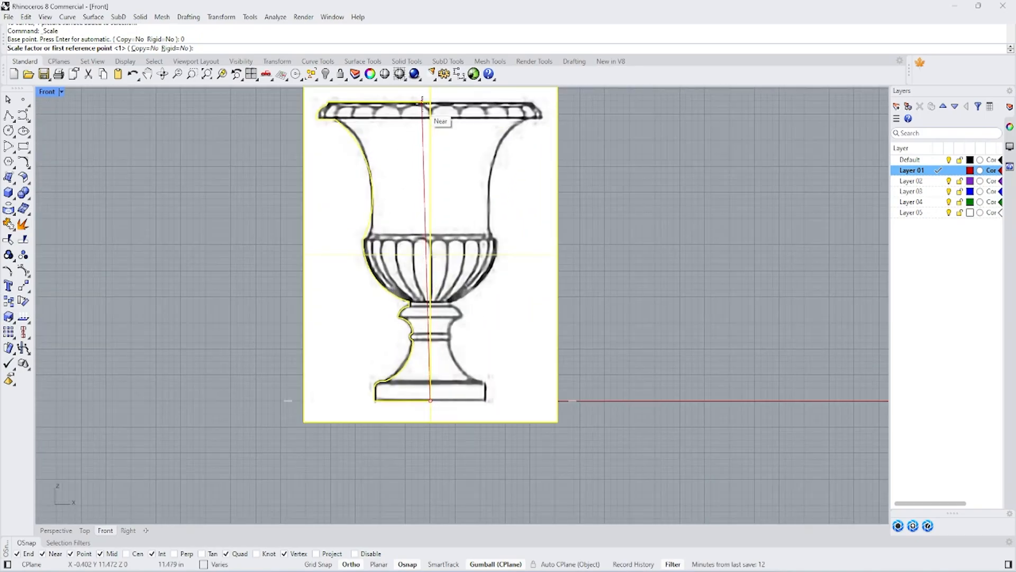
click(430, 102)
text(20)
key(Return)
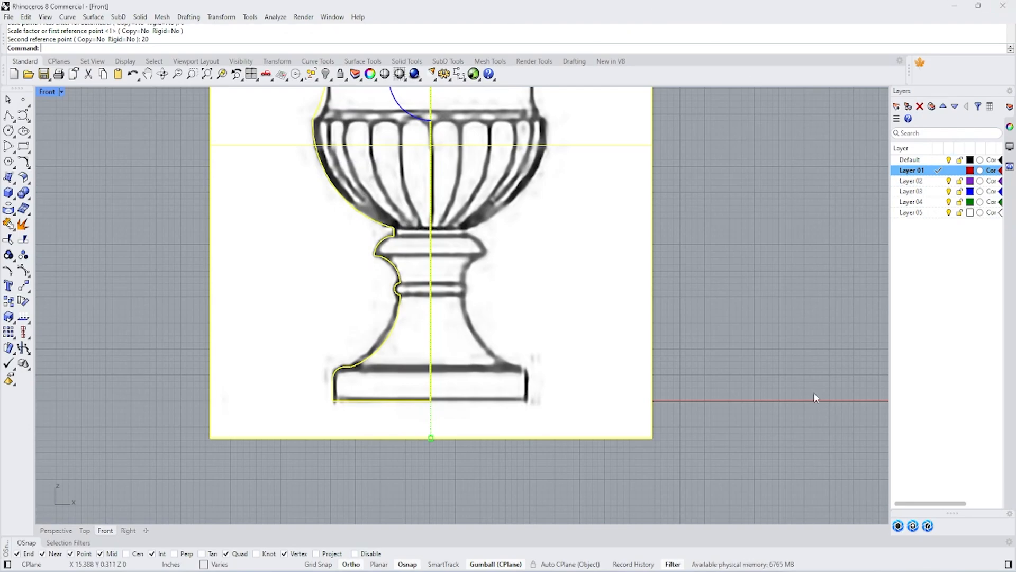
- Hide the reference picture so that only the traced curves are displayed
scroll(209, 356, down, 3)
right_drag(296, 244, 467, 218)
click(562, 207)
click(472, 207)
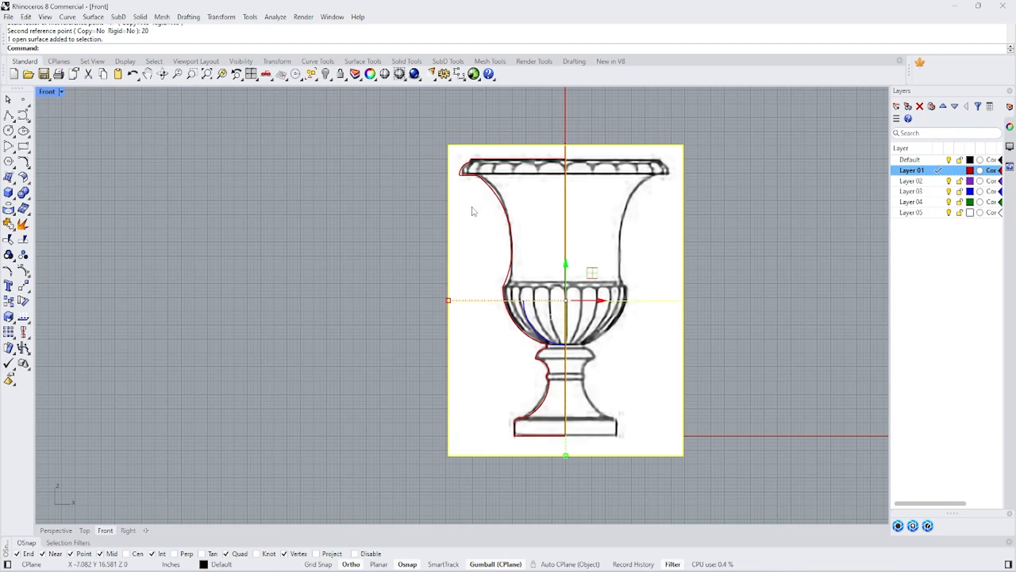
click(326, 74)
- Delete the horizontal line along the top of the rim and clear the selection
scroll(386, 166, up, 5)
click(440, 159)
key(Delete)
scroll(426, 174, down, 2)
right_drag(425, 296, 437, 238)
scroll(437, 239, up, 2)
click(445, 242)
scroll(402, 243, down, 3)
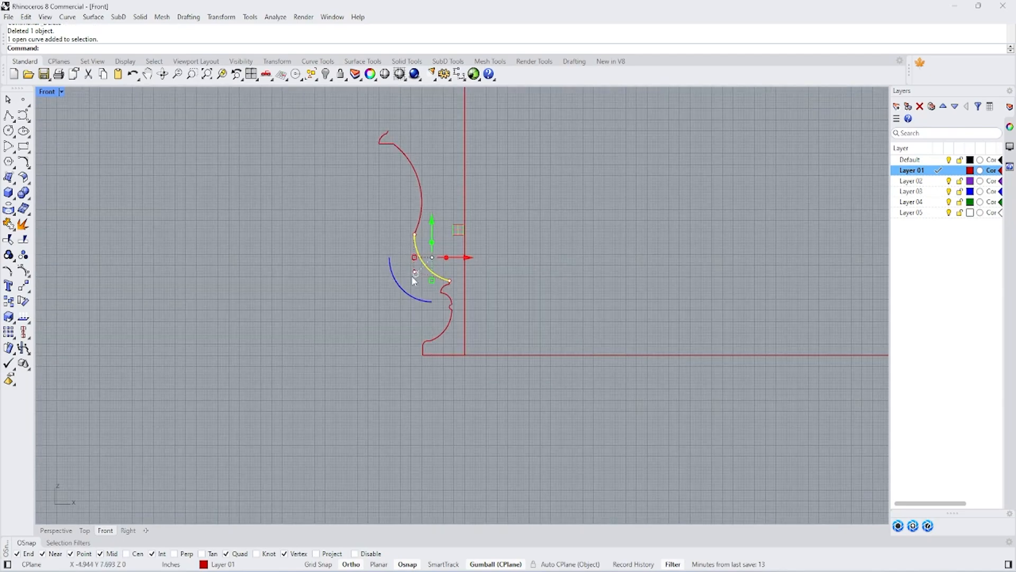
key(Escape)
- Revolve all profile curves 360 degrees about the vertical centre axis, and hide the source curves
drag(323, 119, 480, 393)
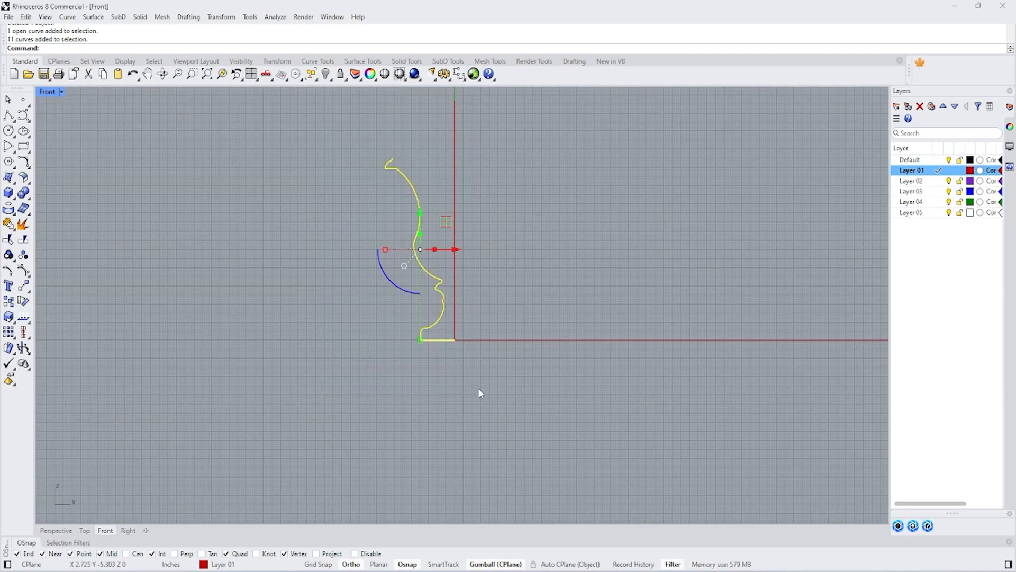
text(evolve)
key(Return)
click(454, 339)
click(455, 423)
key(Return)
key(Return)
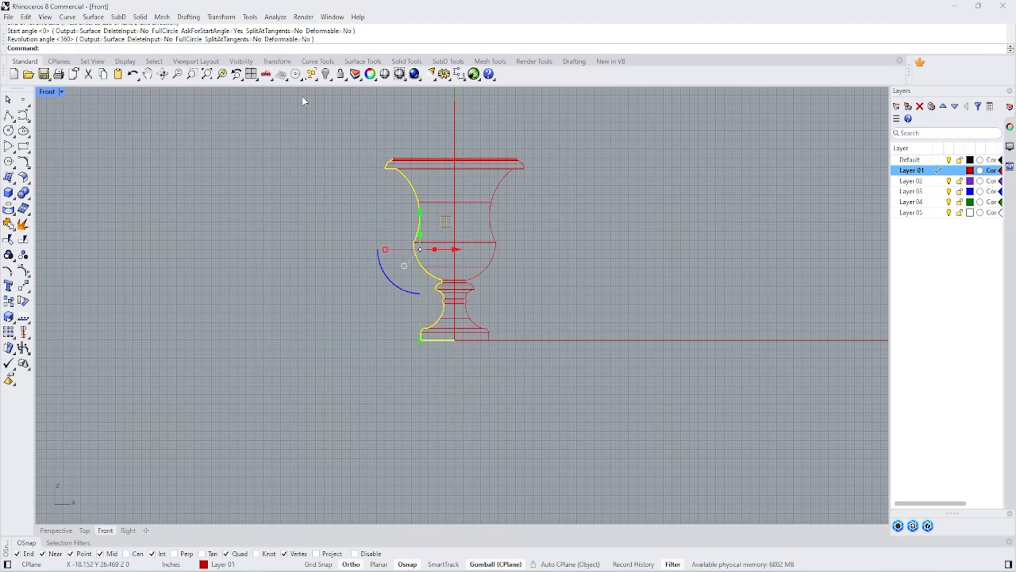
click(326, 75)
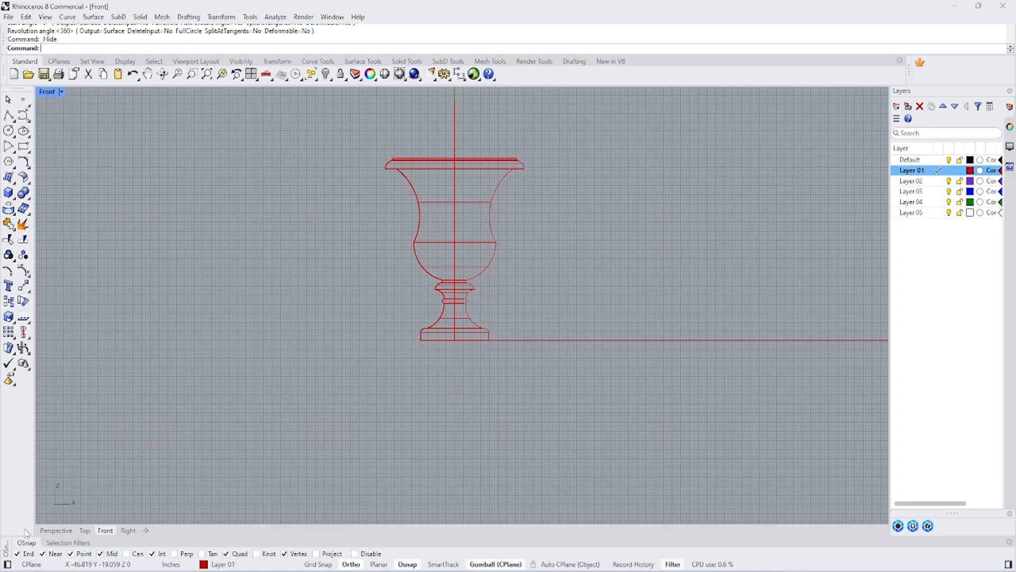
- Examine the revolved urn's rim, body, bowl and foot from several angles in the Perspective view
click(55, 530)
scroll(433, 483, down, 4)
right_drag(462, 356, 423, 306)
scroll(423, 312, up, 3)
right_drag(424, 347, 387, 380)
click(462, 299)
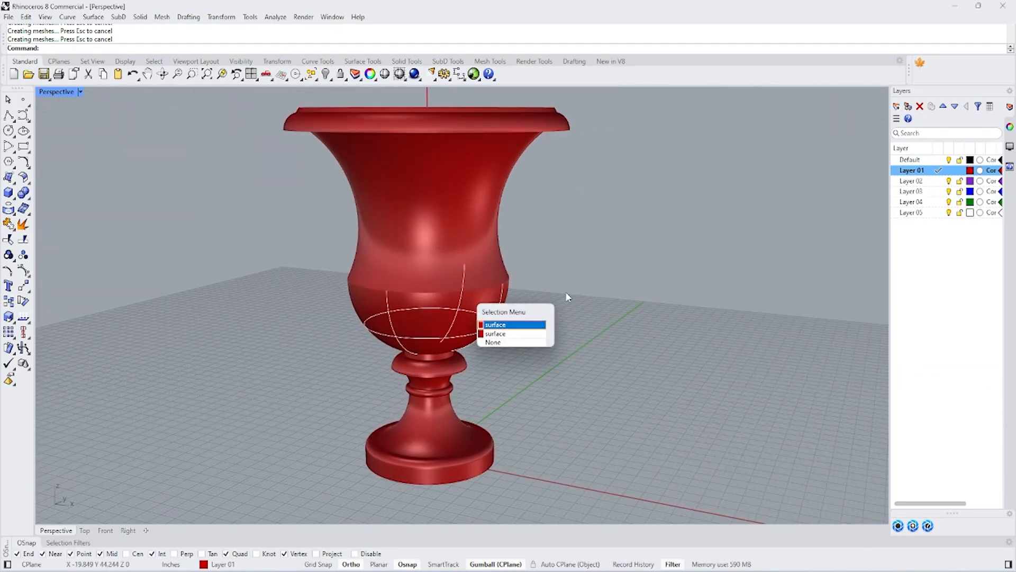
key(Escape)
scroll(453, 326, up, 3)
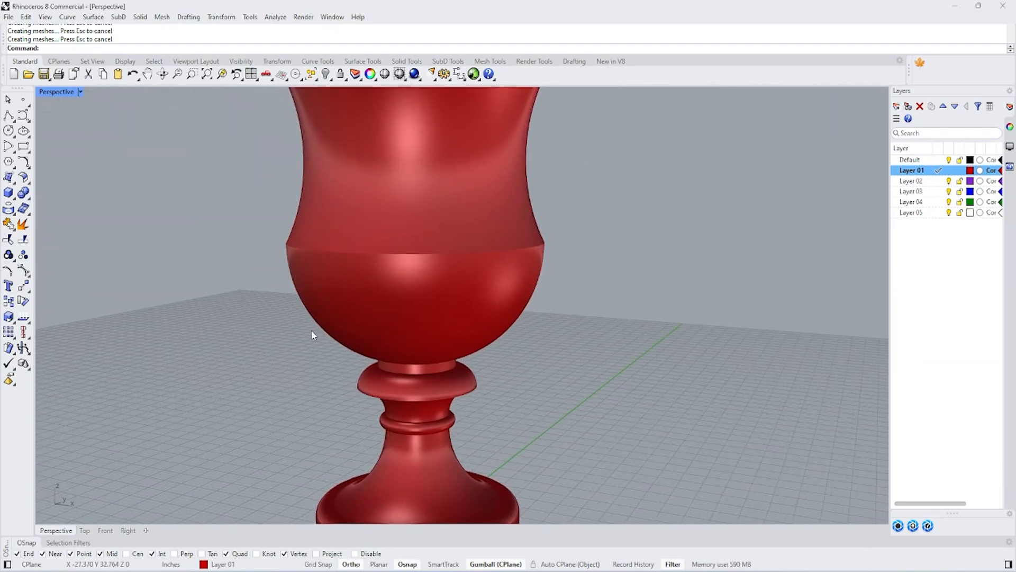
scroll(355, 313, down, 5)
scroll(337, 325, up, 6)
right_drag(338, 329, 349, 352)
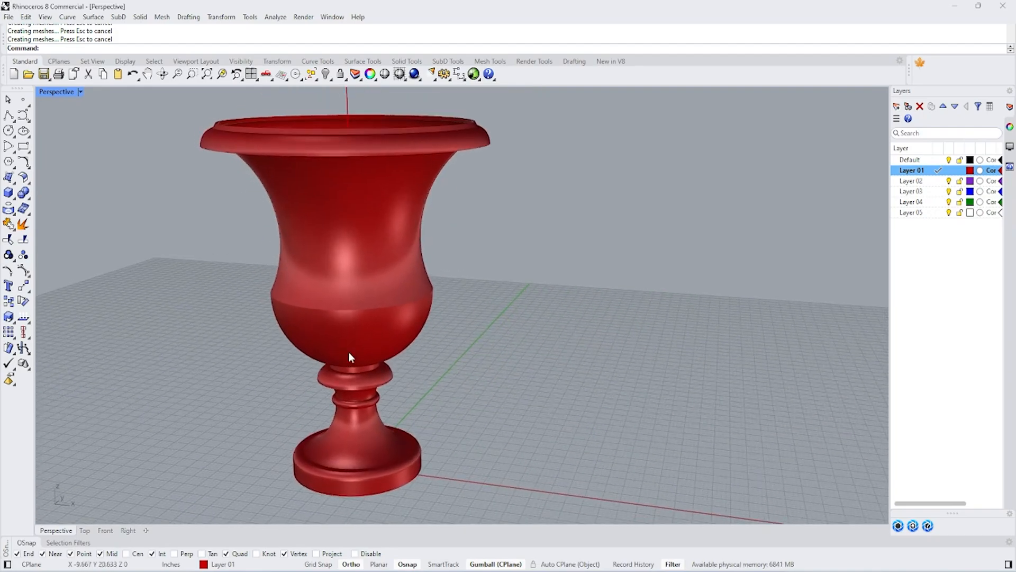
scroll(347, 329, down, 6)
- Make Default the current layer and clear the selection
drag(266, 139, 532, 508)
click(939, 160)
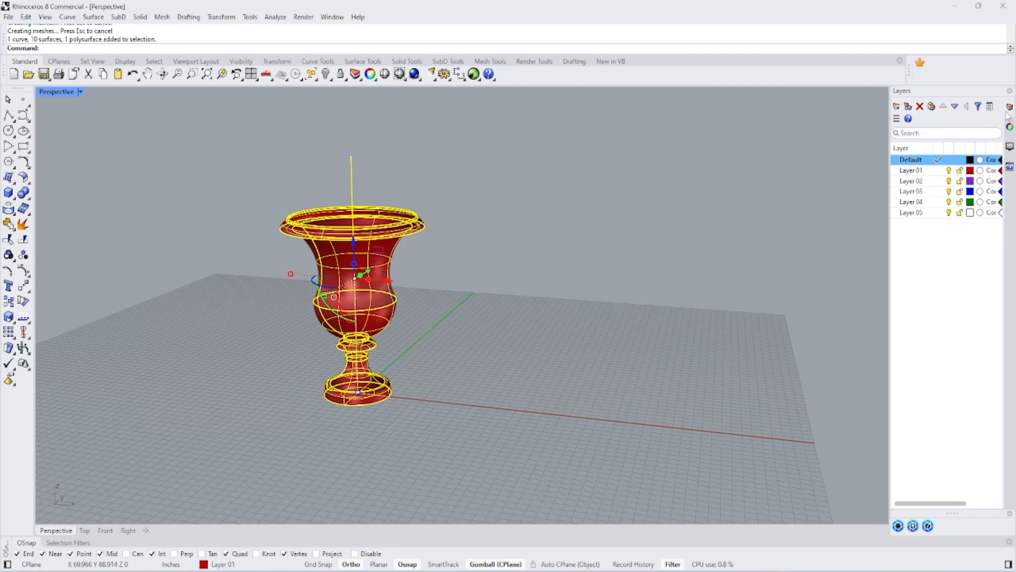
key(Escape)
scroll(341, 257, up, 3)
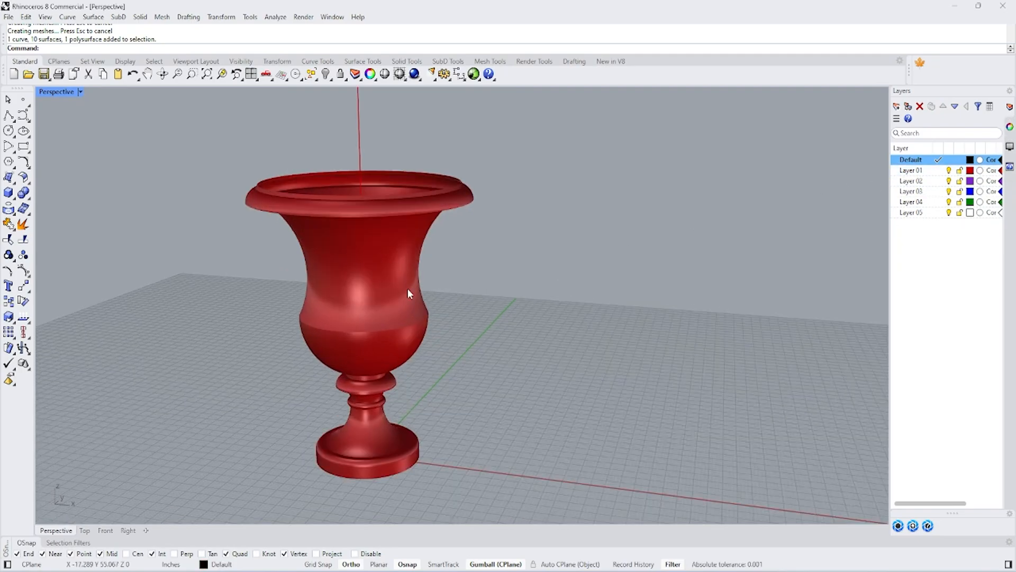
scroll(404, 281, down, 10)
- Move the urn's surfaces and the axis line to the Default layer, leaving their display colour by layer
drag(302, 151, 549, 511)
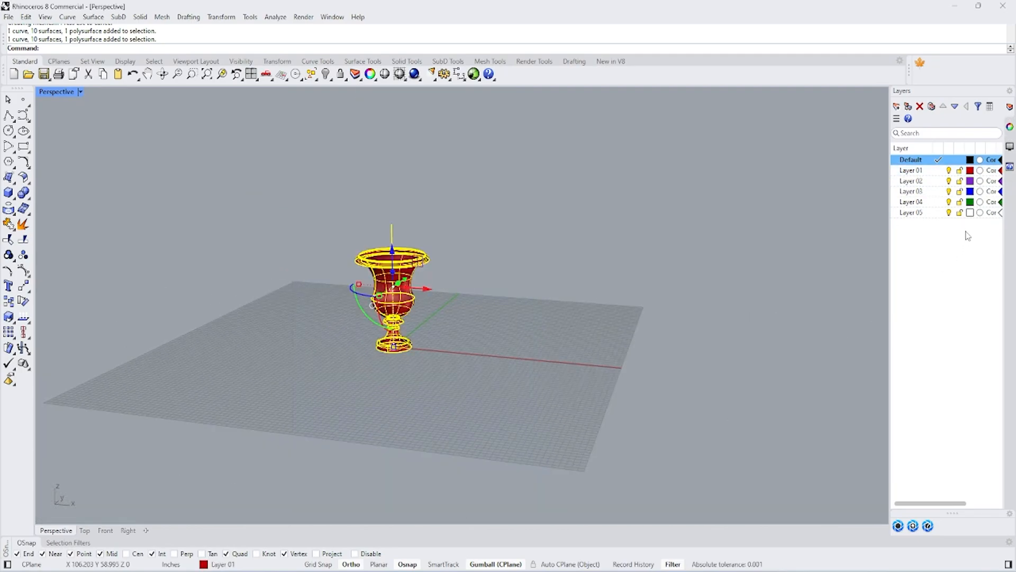
click(1010, 146)
click(964, 181)
click(965, 192)
click(961, 193)
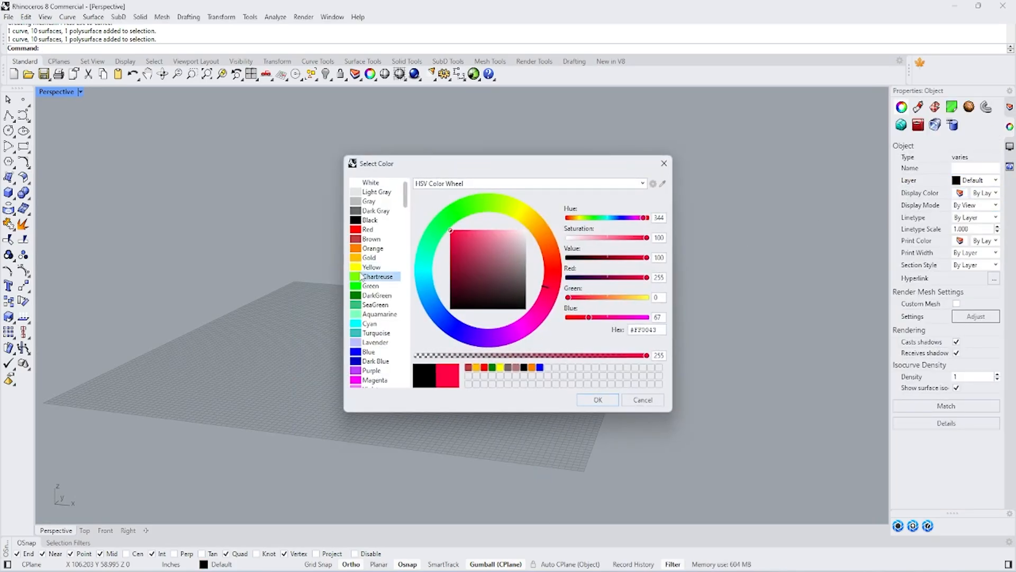
click(643, 400)
click(173, 294)
scroll(229, 270, up, 5)
scroll(229, 266, down, 4)
right_drag(519, 363, 499, 339)
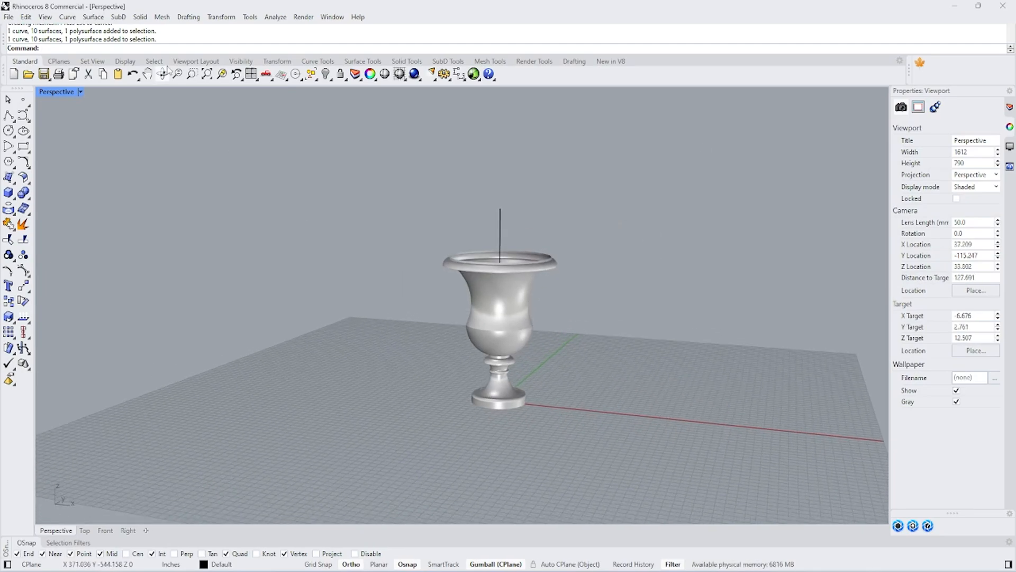
- Bring back only the bowl's profile arc from the hidden objects
click(336, 78)
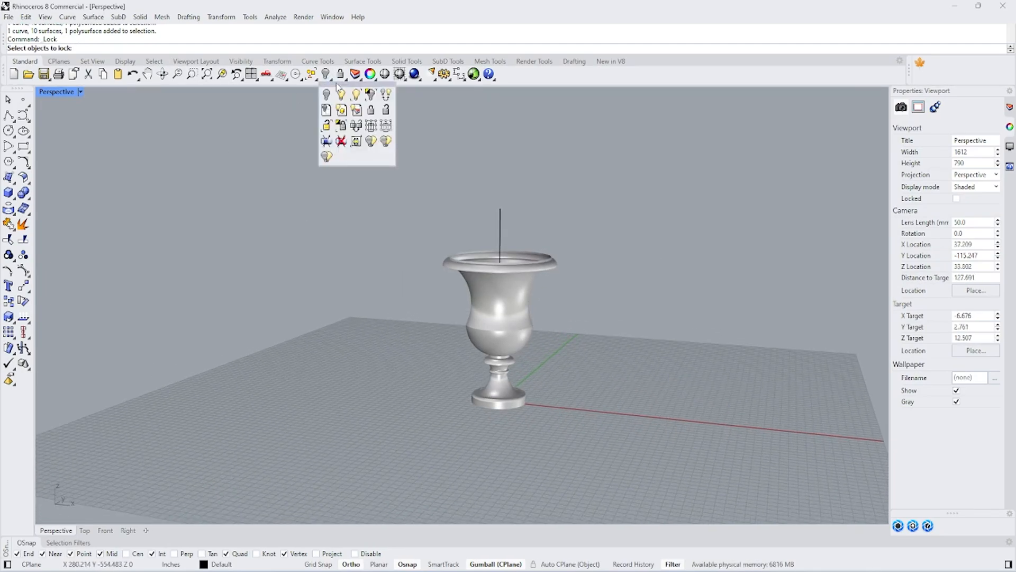
click(358, 95)
scroll(498, 317, up, 5)
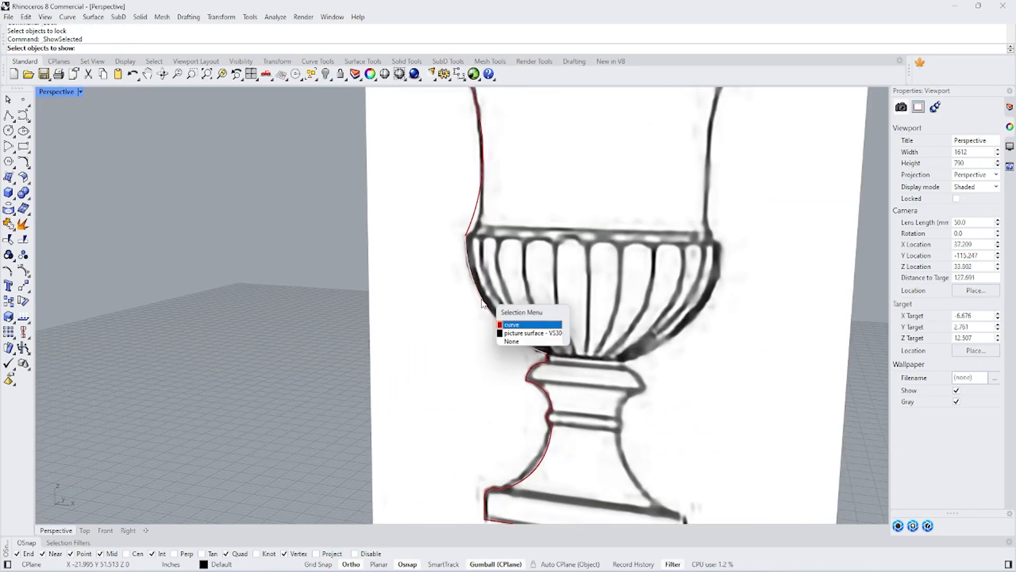
right_click(452, 325)
scroll(451, 324, down, 5)
right_drag(370, 319, 503, 292)
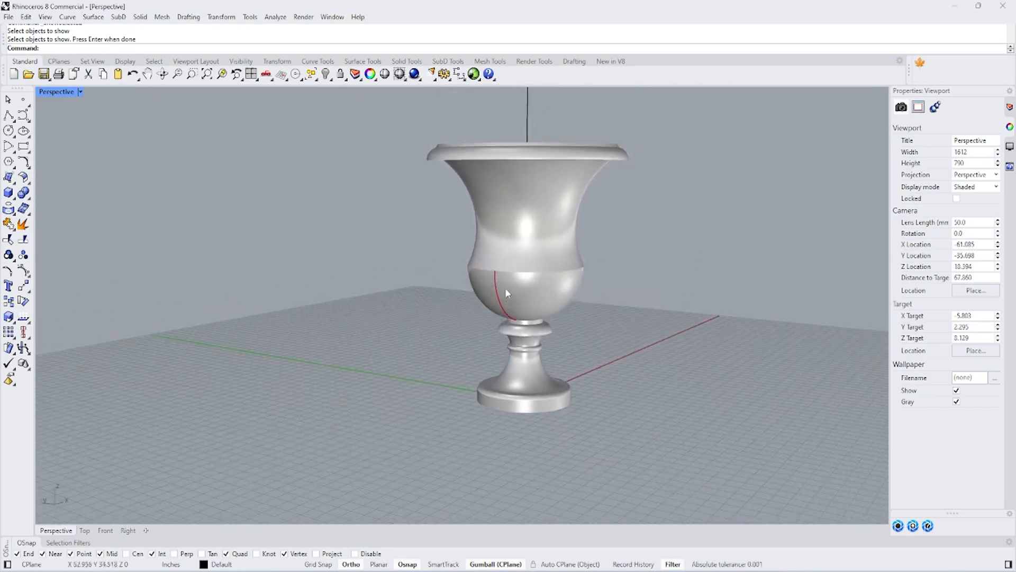
- Isolate the bowl surface together with its profile arc, hiding the rest of the urn
scroll(503, 290, up, 6)
click(493, 281)
scroll(443, 370, down, 5)
scroll(446, 356, up, 6)
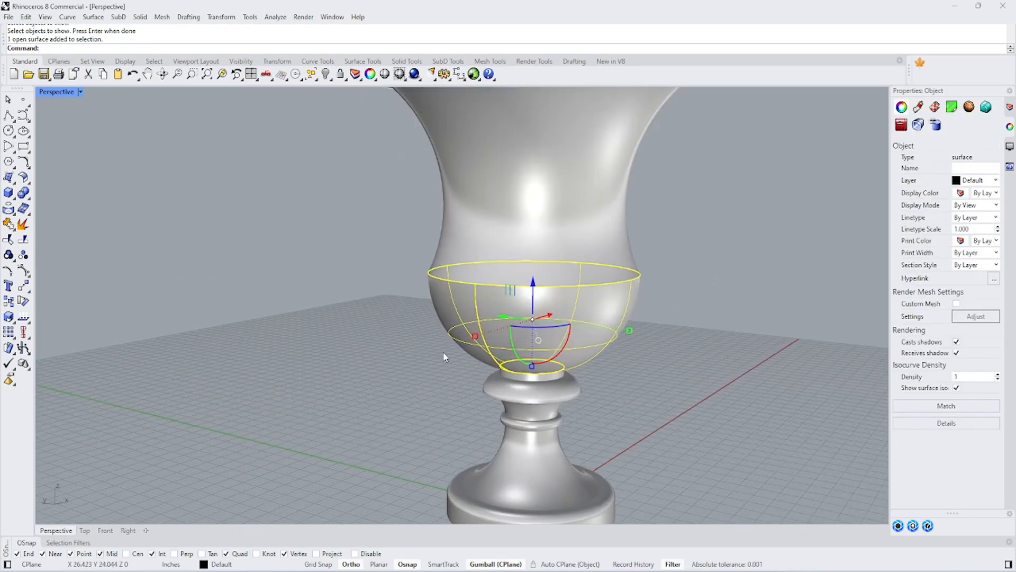
scroll(432, 320, up, 2)
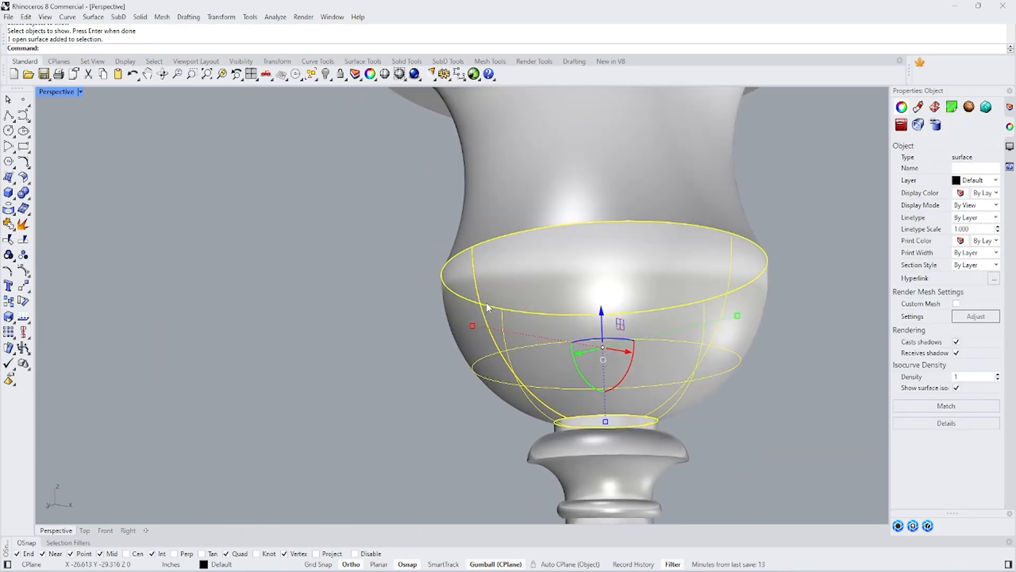
click(394, 403)
right_drag(469, 405, 459, 362)
scroll(570, 378, down, 2)
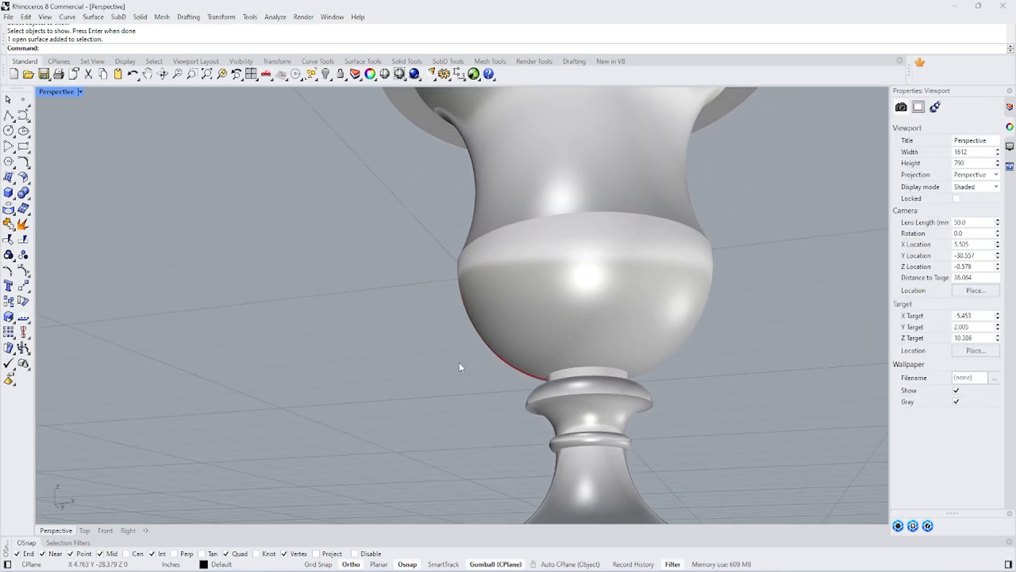
click(510, 385)
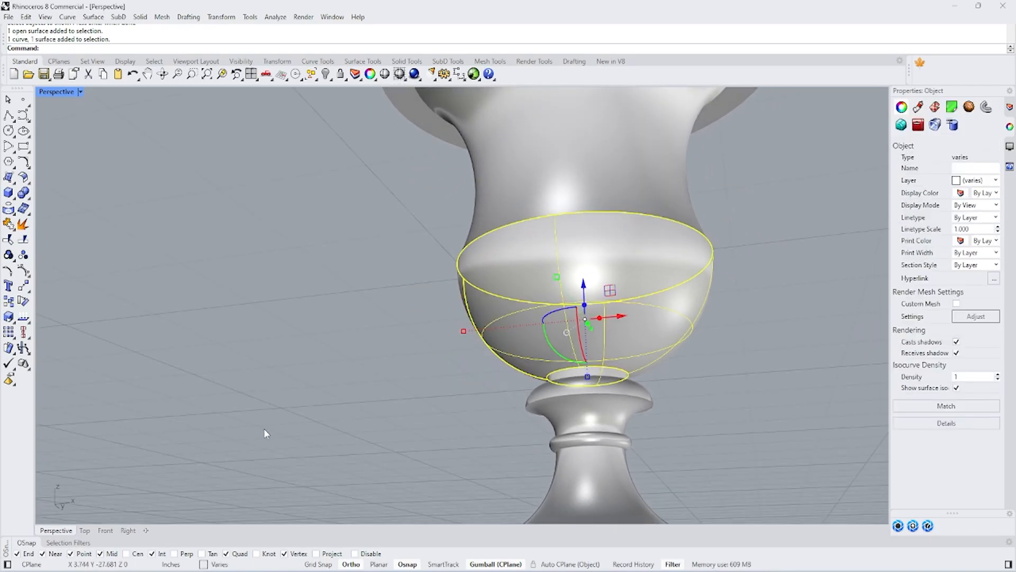
text(Iso)
key(Return)
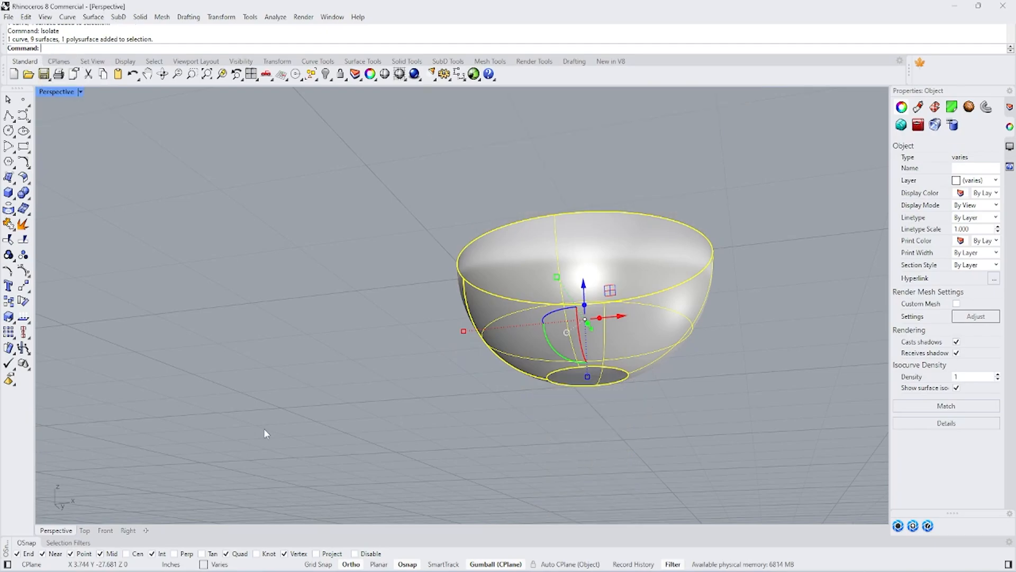
- Set up a polar array of the bowl's profile arc around the centre of the bowl's lower opening, filling 360 degrees
scroll(651, 233, down, 3)
right_drag(651, 233, 688, 339)
click(691, 349)
right_drag(540, 344, 563, 370)
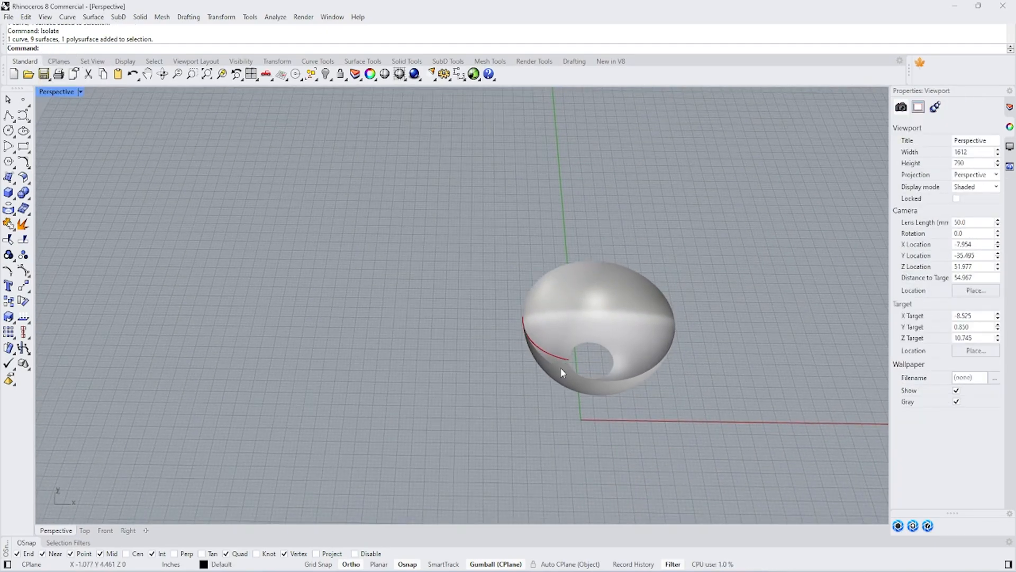
scroll(563, 370, up, 5)
click(559, 348)
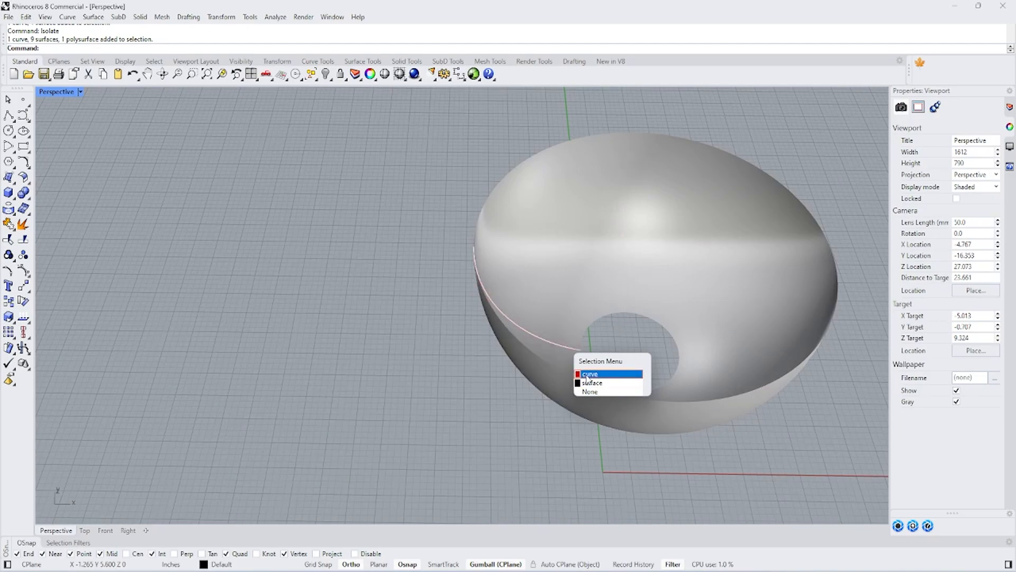
click(589, 374)
click(14, 340)
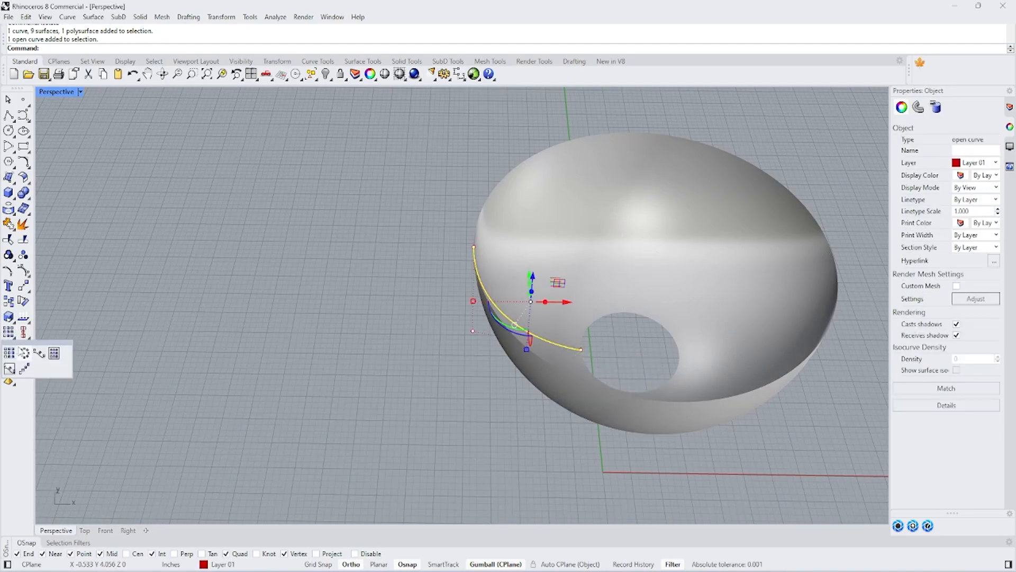
click(24, 354)
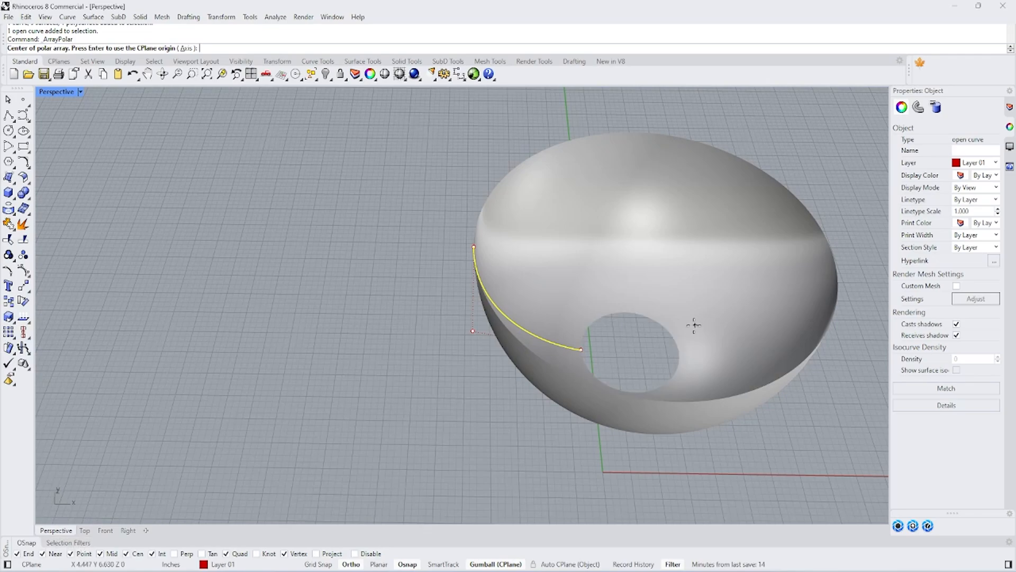
click(656, 371)
key(Return)
key(Return)
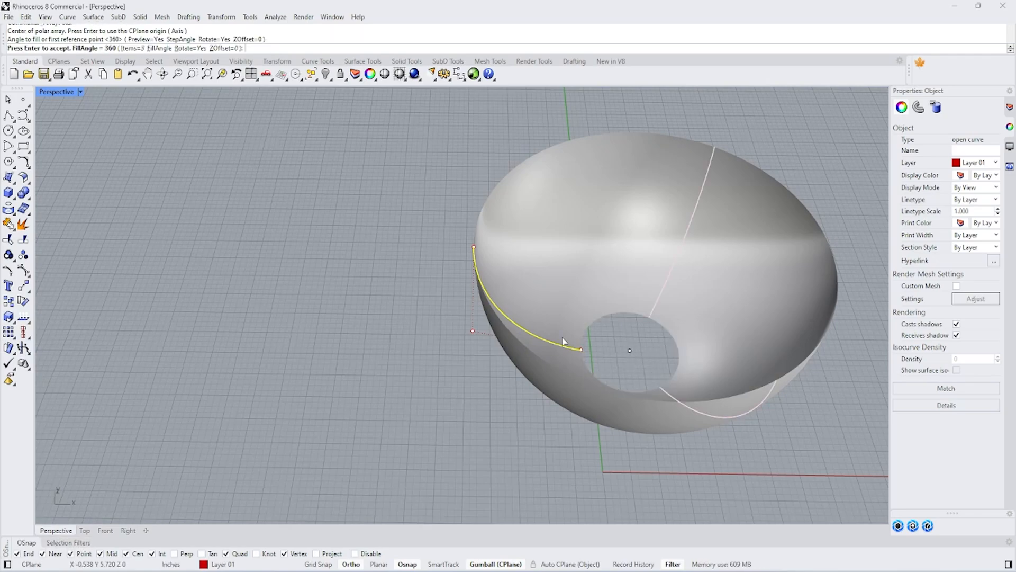
- Set the polar array of the bowl's profile arc to 40 items and accept it
scroll(66, 239, down, 1)
click(134, 48)
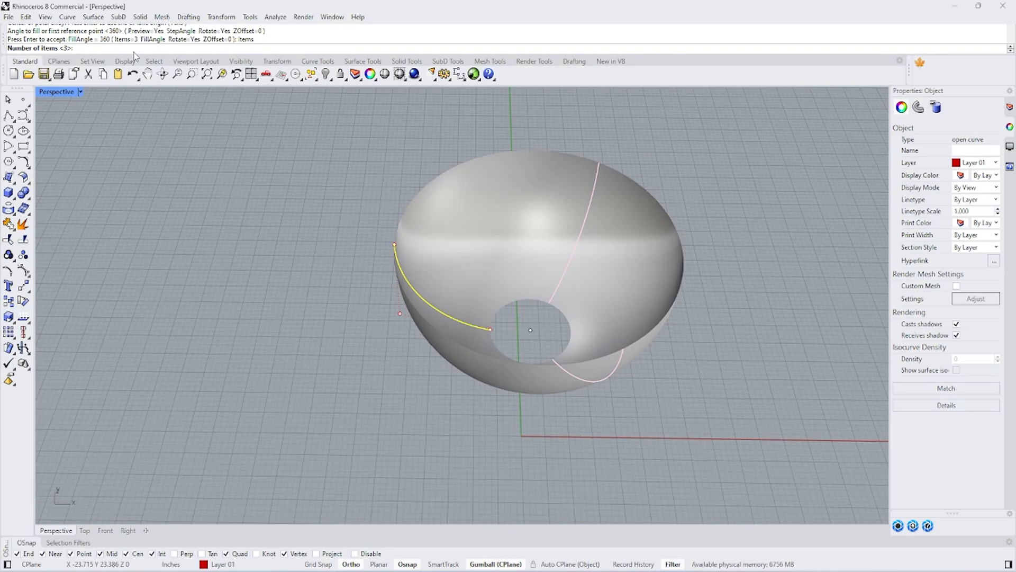
text(40)
key(Return)
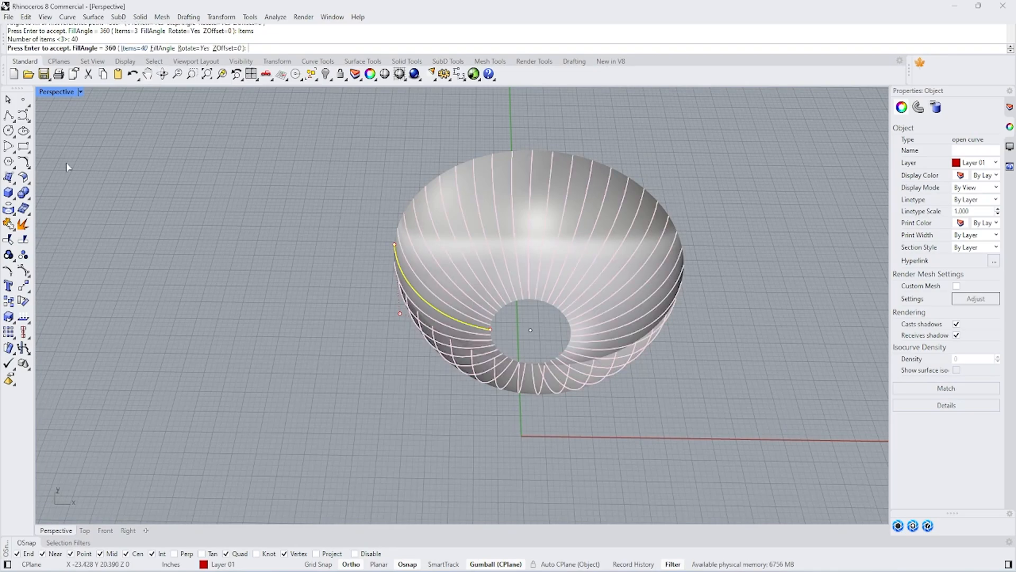
click(107, 531)
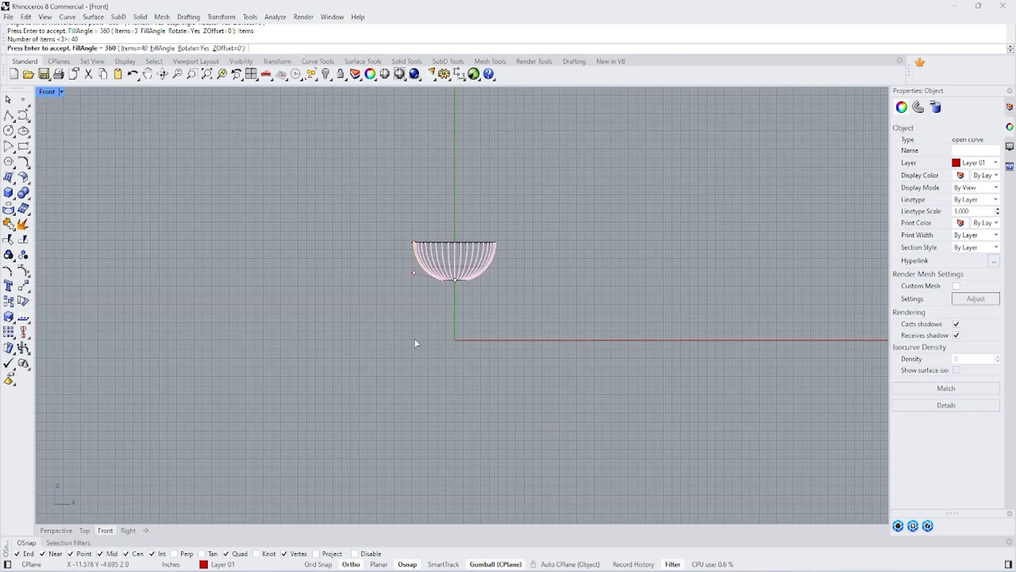
scroll(460, 247, up, 10)
key(Return)
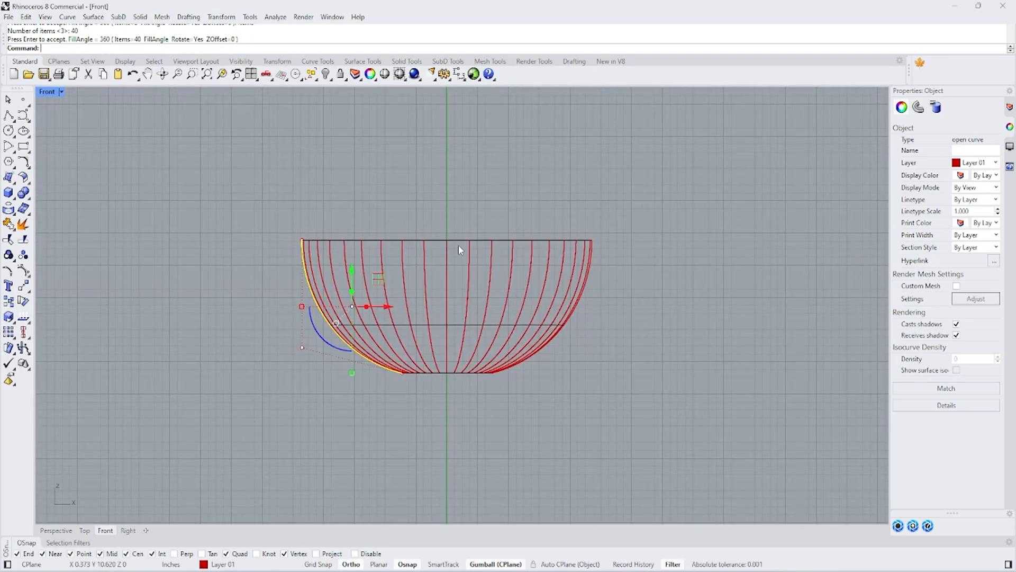
- In the Front view, delete the arrayed arcs on both sides, keeping only those on the centre line and immediately beside it
drag(395, 216, 494, 451)
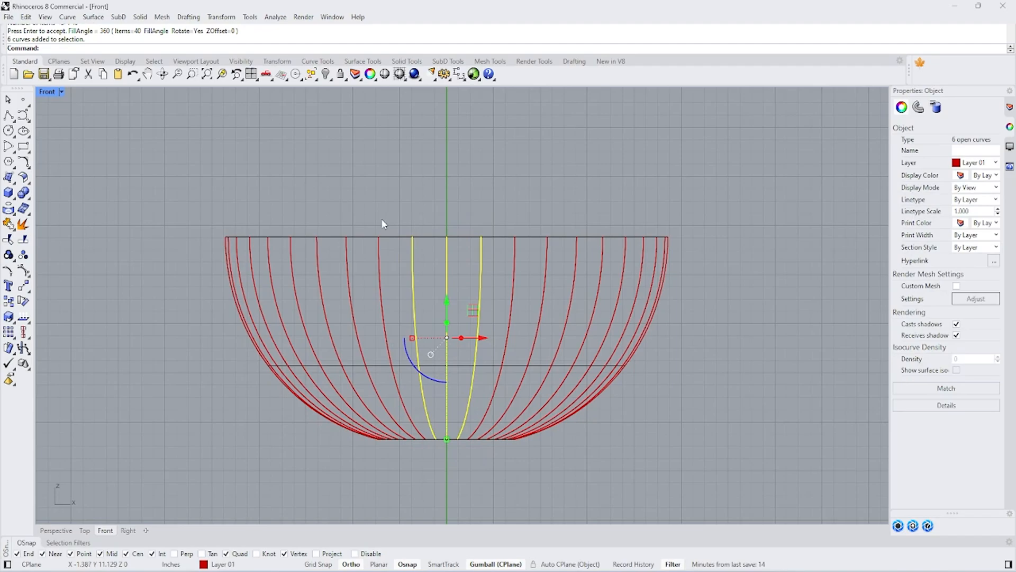
drag(148, 173, 756, 491)
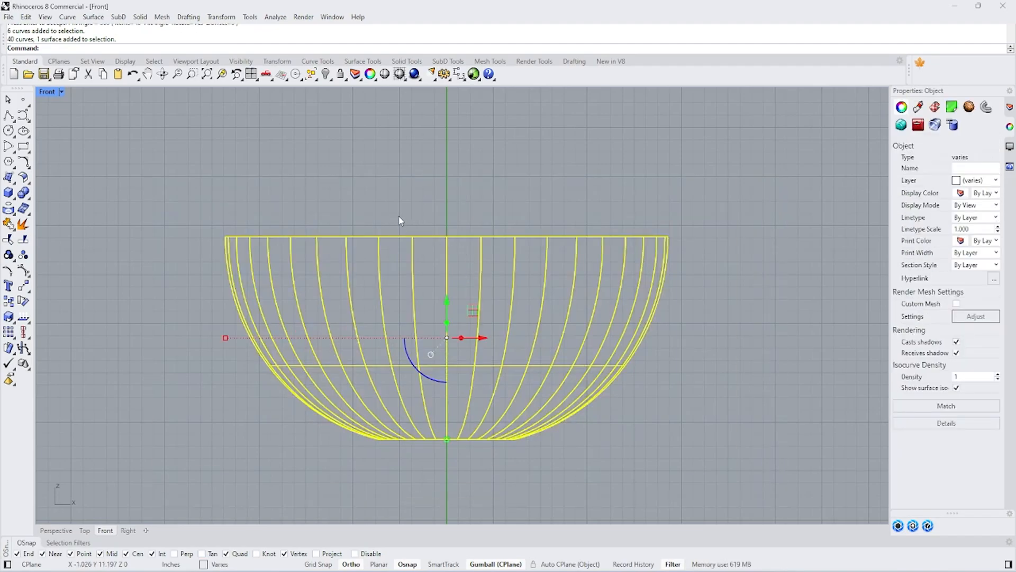
ctrl+drag(495, 255, 406, 276)
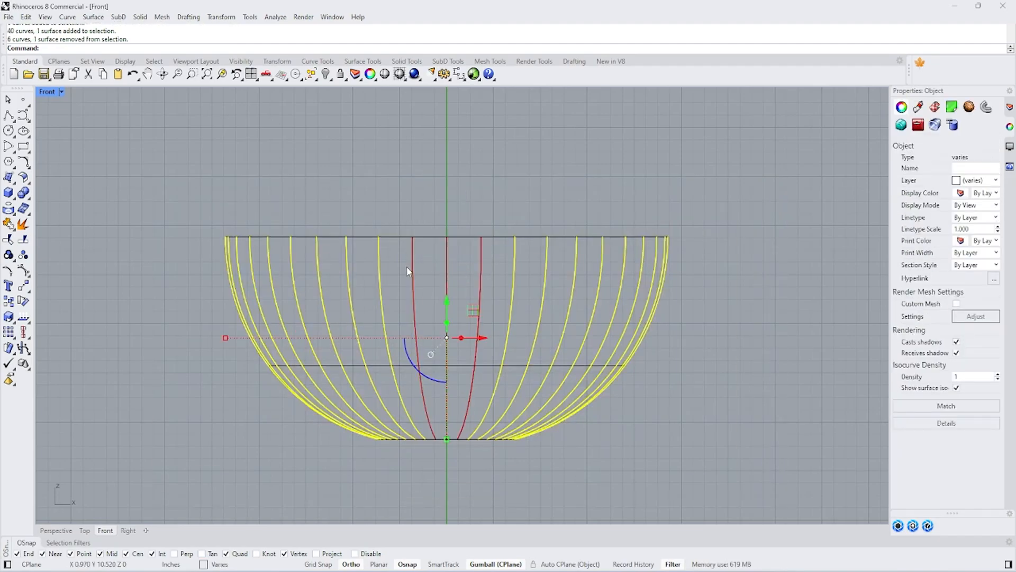
key(Delete)
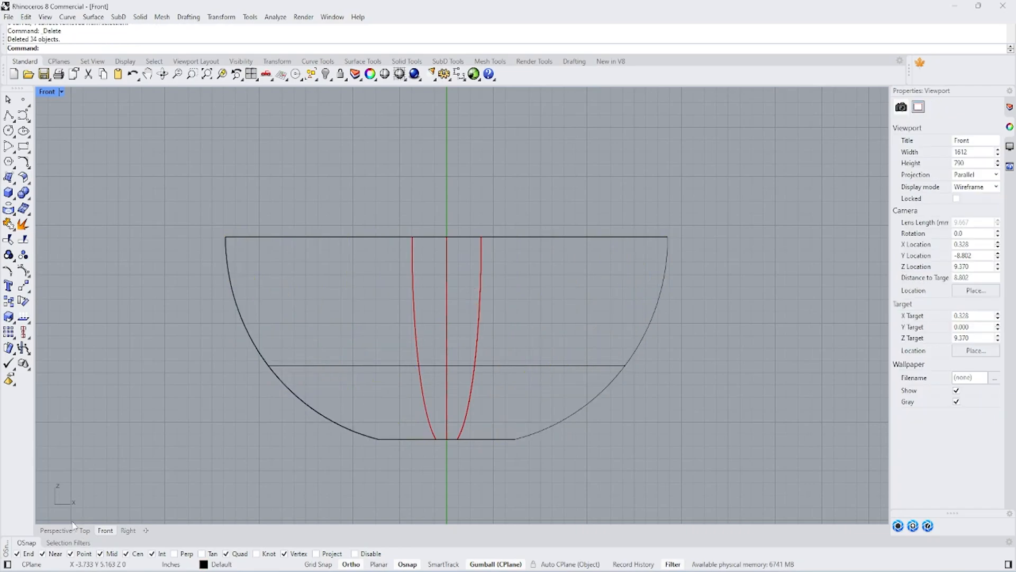
- Delete the three leftover arcs on the bowl's rear side and hide the bowl surface
click(55, 529)
drag(481, 157, 596, 315)
key(Delete)
right_drag(596, 316, 580, 287)
click(575, 249)
click(326, 74)
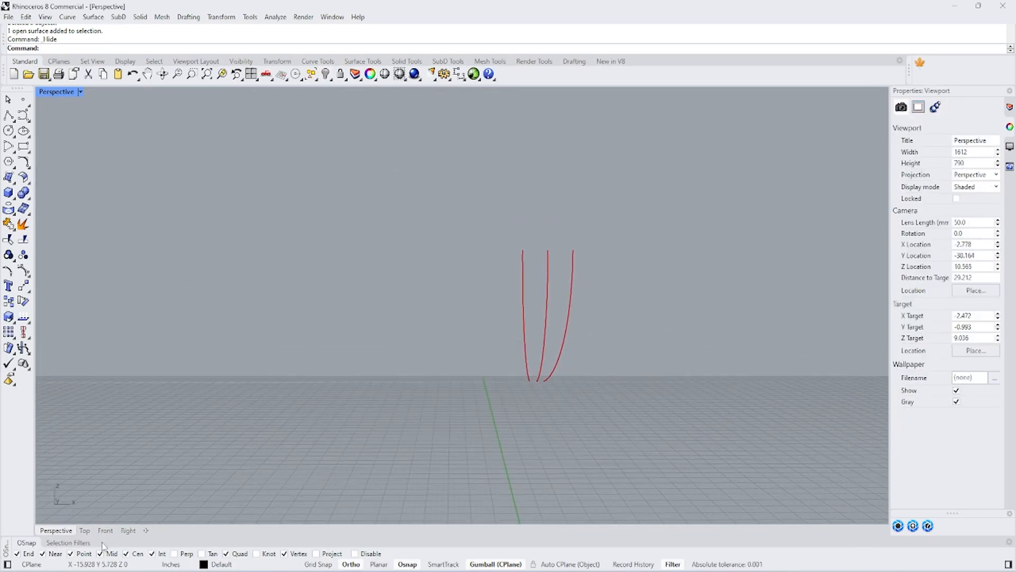
- Trim off the upper ends of the three remaining arcs at the lower horizontal line
click(114, 531)
drag(532, 293, 402, 319)
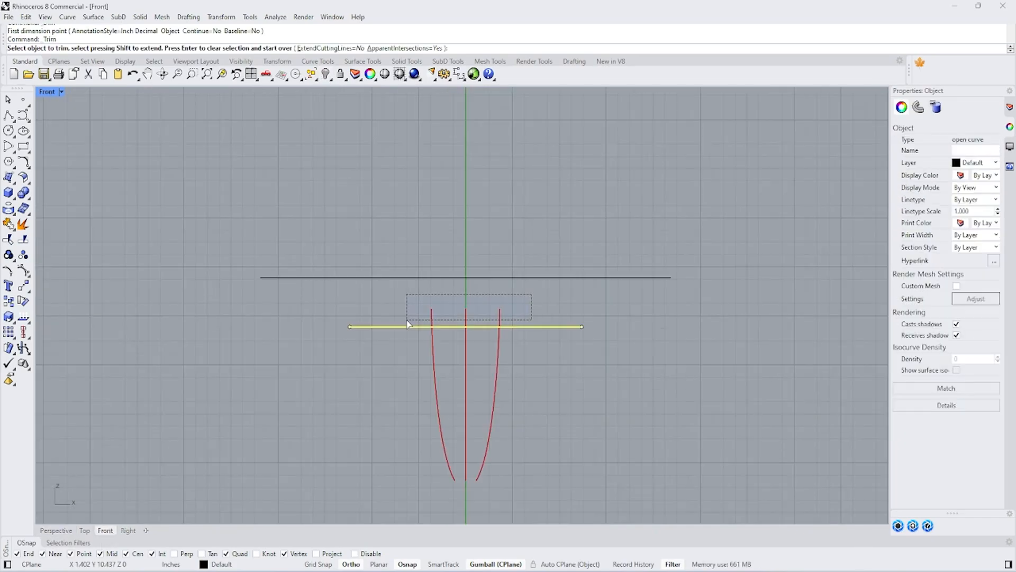
key(Return)
key(Escape)
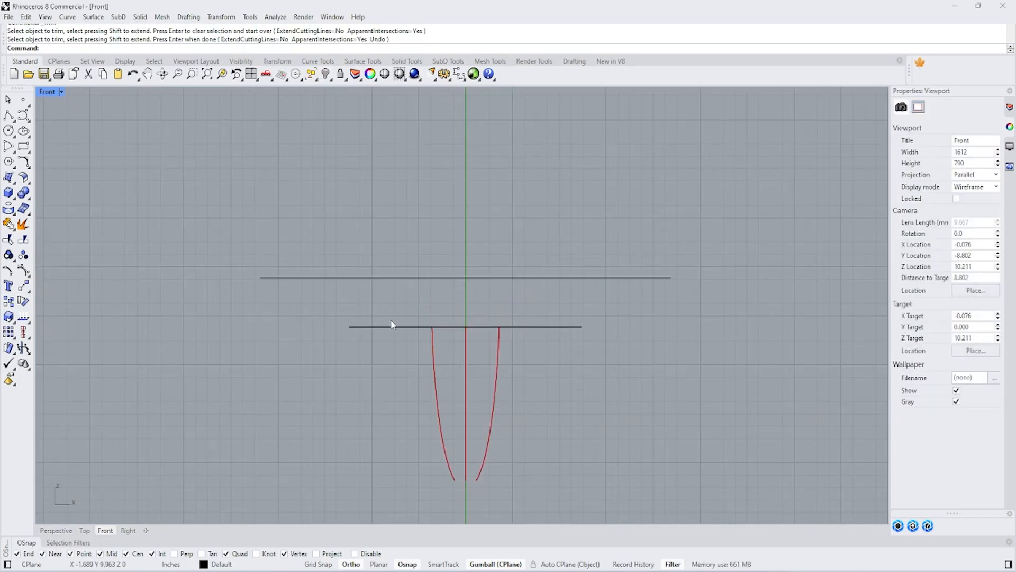
- Create an arc blend joining the trimmed upper ends of the two outer profile arcs
click(57, 531)
text(Arc)
click(61, 67)
right_drag(671, 297, 591, 333)
click(529, 334)
click(606, 343)
key(Return)
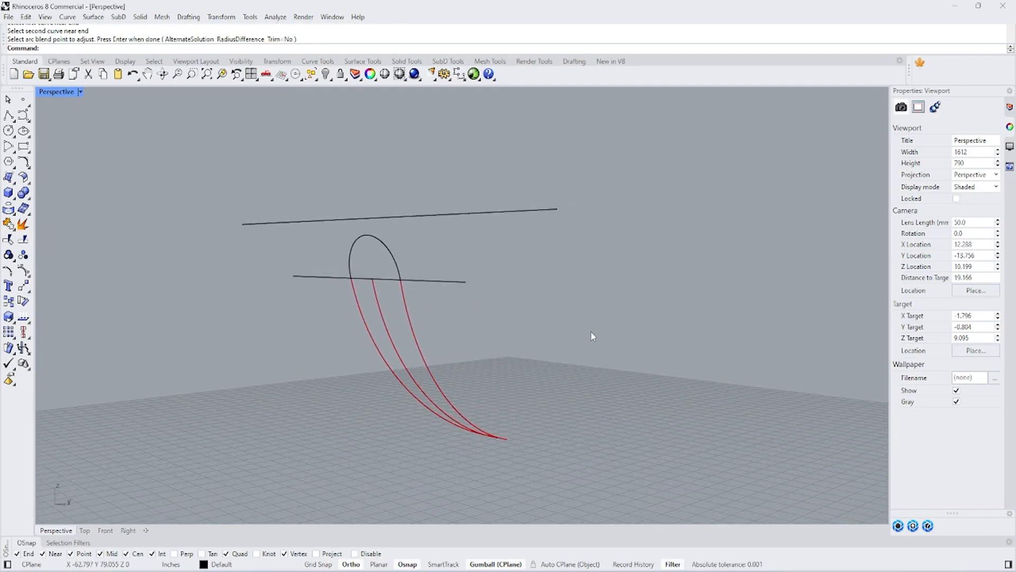
- Trim the lower horizontal line's overhanging ends back to the two outer profile arcs
click(112, 531)
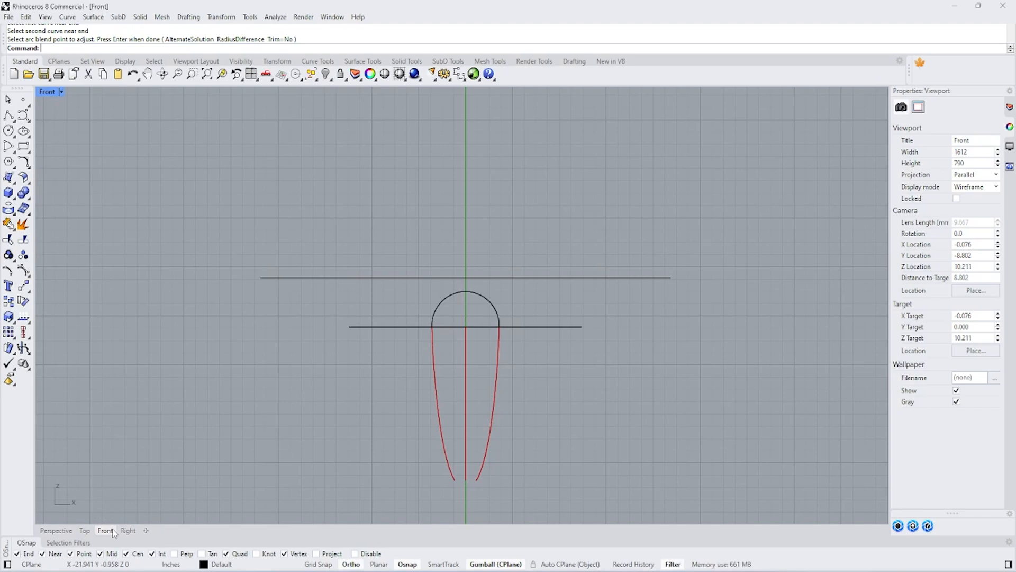
scroll(503, 365, up, 4)
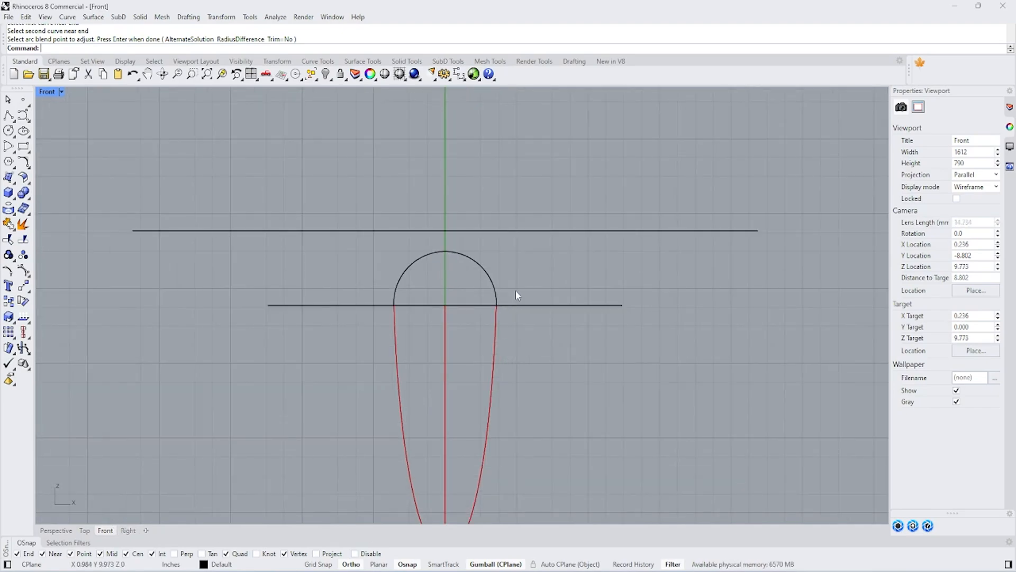
click(465, 304)
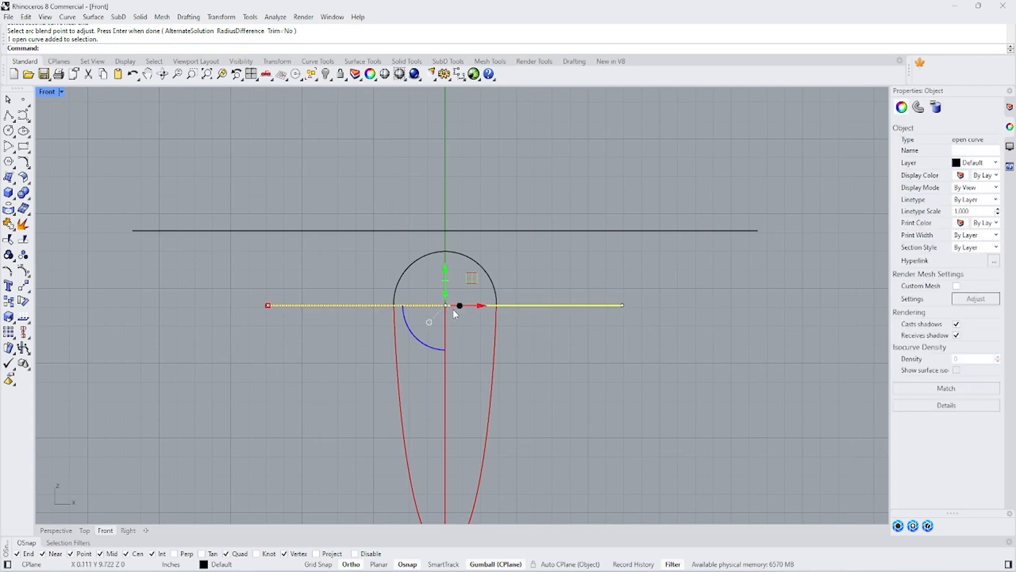
click(394, 327)
click(495, 349)
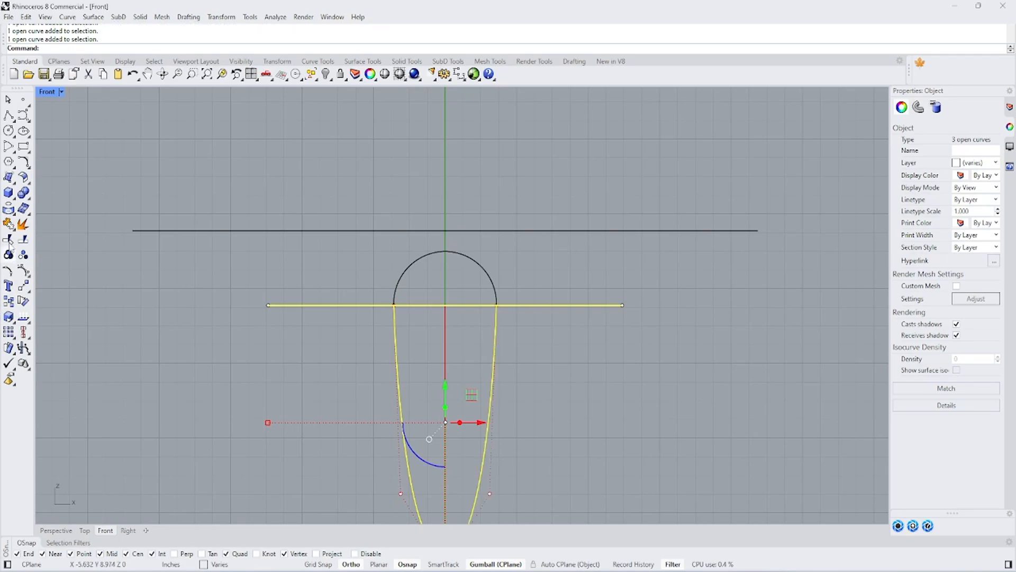
click(8, 224)
click(554, 305)
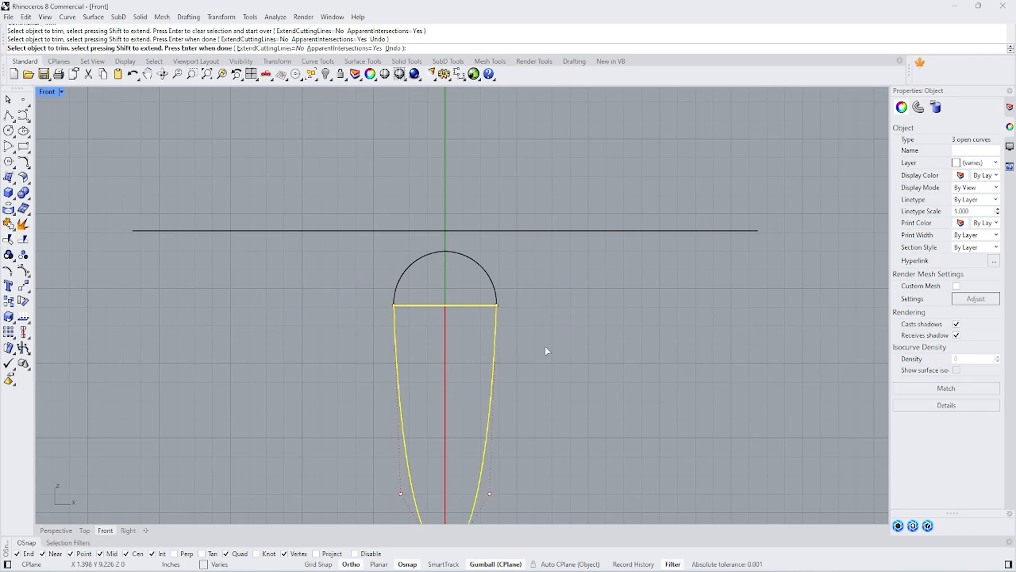
key(Return)
- Delete the trimmed horizontal line and the middle profile arc
click(61, 530)
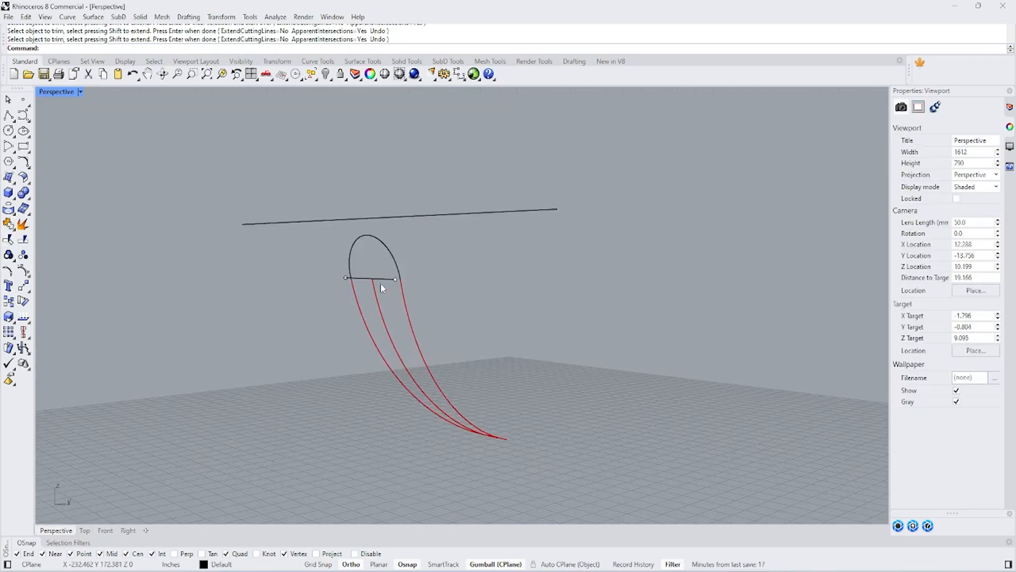
scroll(426, 293, up, 5)
click(411, 276)
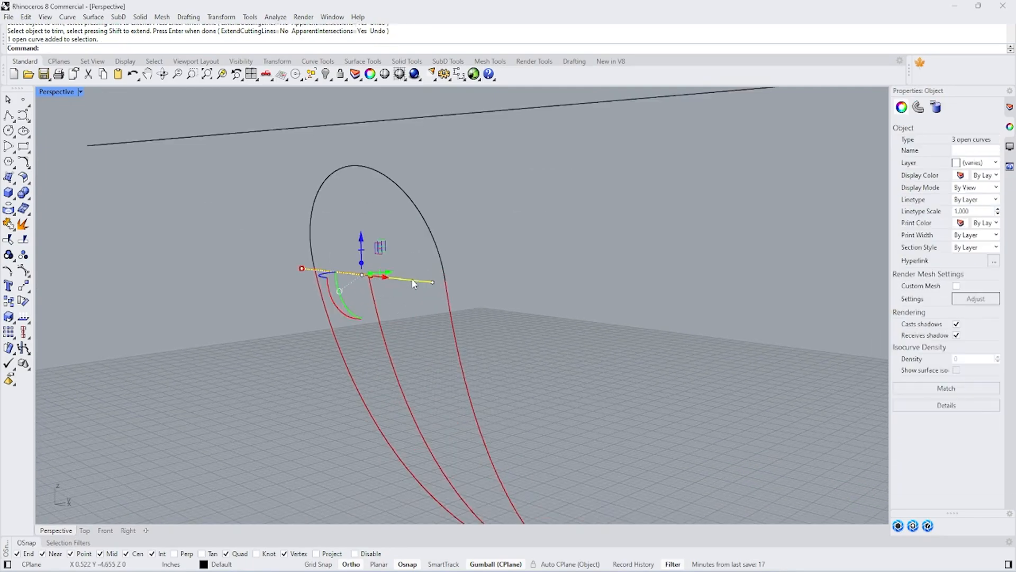
key(Delete)
- Draw a straight line connecting the upper ends of the two profile arcs, where the arc blend begins
click(8, 115)
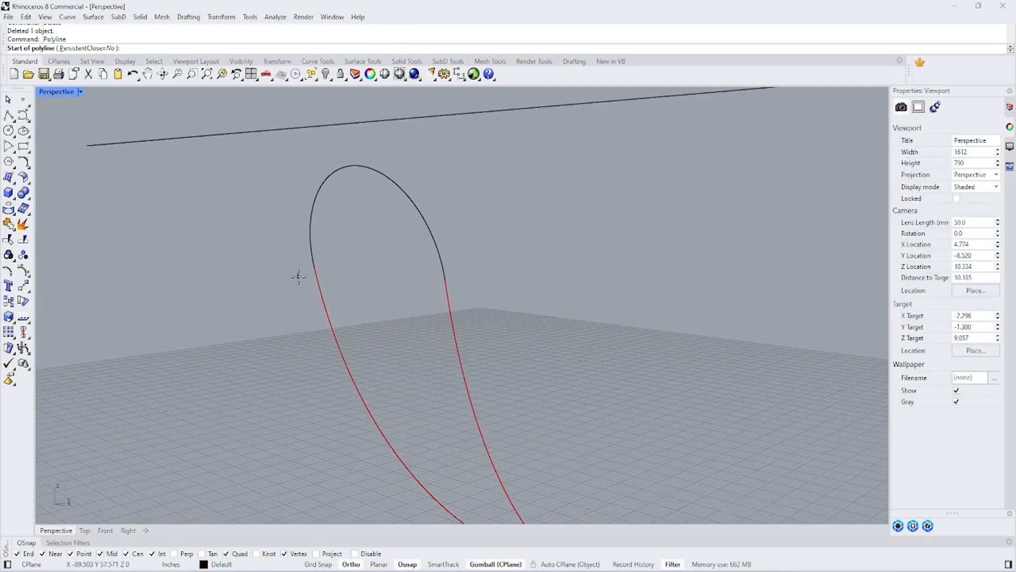
click(314, 267)
click(446, 276)
key(Return)
key(Return)
click(314, 267)
click(451, 281)
key(Return)
- Delete the remaining long horizontal line above the flute outline
right_drag(551, 262, 447, 192)
drag(575, 117, 535, 167)
key(Delete)
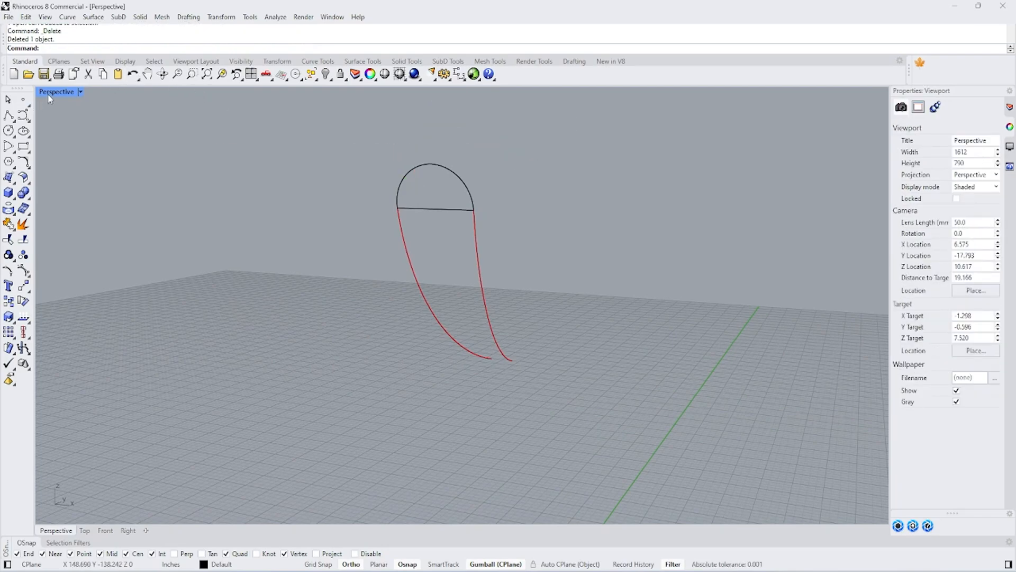
- Rebuild the straight line below the arc blend with 5 points and degree 2, deleting the input
double_click(48, 94)
click(657, 148)
scroll(262, 269, up, 5)
right_drag(264, 269, 312, 160)
scroll(306, 166, up, 5)
text(Rebuild)
key(Return)
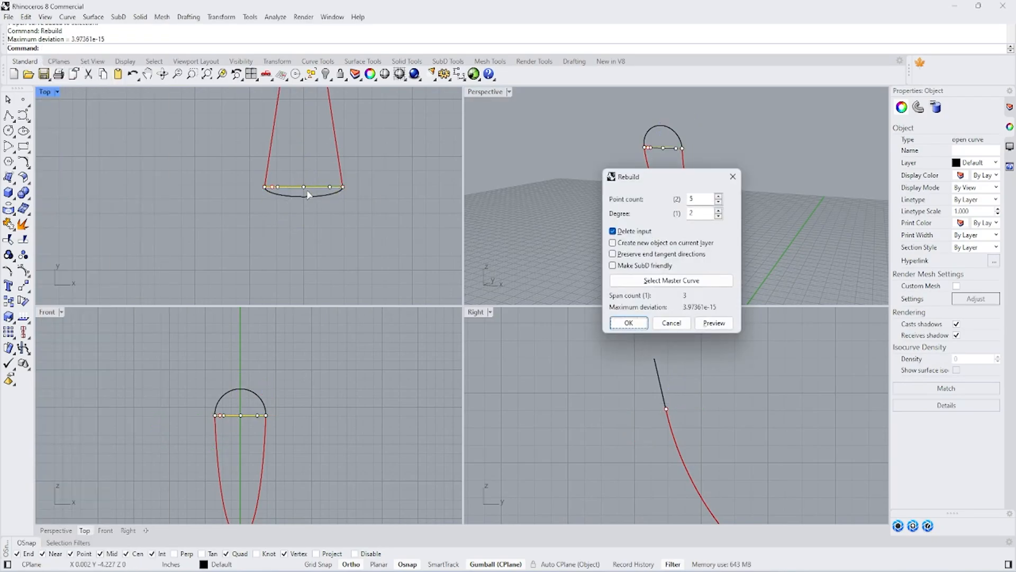
click(628, 323)
- In the Top view, pull the rebuilt line's inner control points outward from the bowl to bow it
scroll(304, 204, up, 4)
drag(239, 138, 379, 170)
drag(305, 121, 305, 141)
scroll(251, 181, up, 8)
drag(239, 180, 205, 174)
right_drag(206, 174, 129, 201)
drag(299, 168, 297, 175)
drag(125, 213, 100, 189)
- Adjust the middle control point to round the bowed curve beyond the arc blend, and finish point editing
scroll(108, 195, down, 4)
click(254, 234)
scroll(256, 207, up, 2)
drag(205, 166, 232, 210)
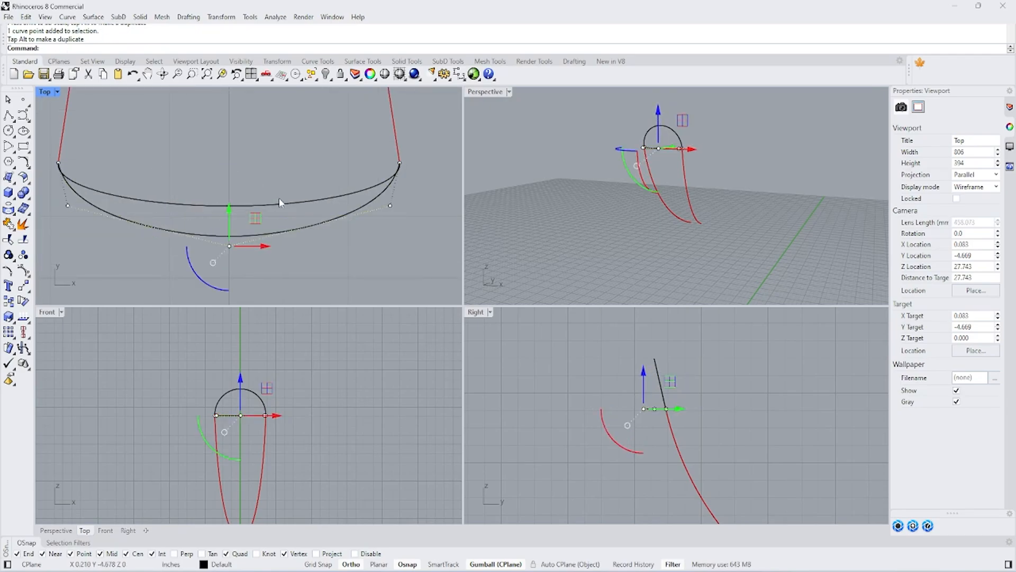
scroll(636, 143, up, 5)
right_drag(689, 169, 694, 170)
key(Escape)
key(Escape)
scroll(720, 178, down, 4)
right_drag(723, 236, 671, 218)
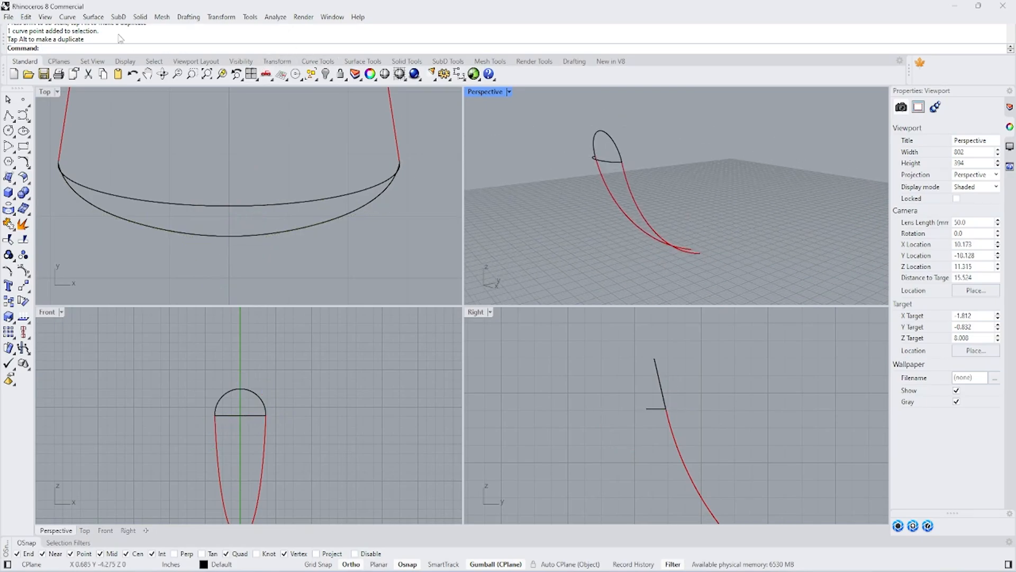
- Draw a short straight line connecting the lower ends of the two profile arcs
click(94, 17)
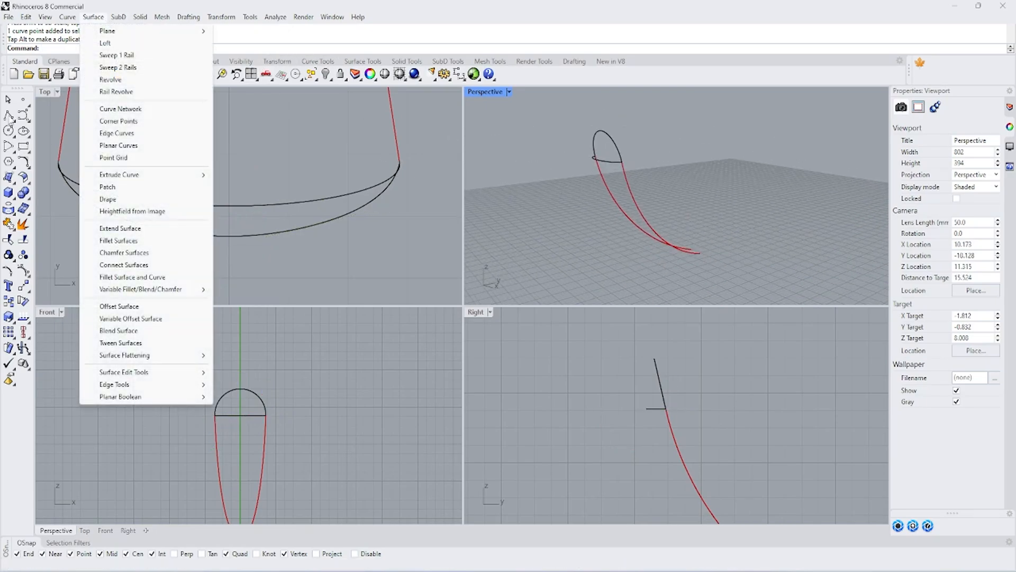
click(11, 120)
right_drag(683, 229, 688, 259)
click(677, 255)
click(680, 262)
right_click(679, 260)
scroll(689, 262, down, 4)
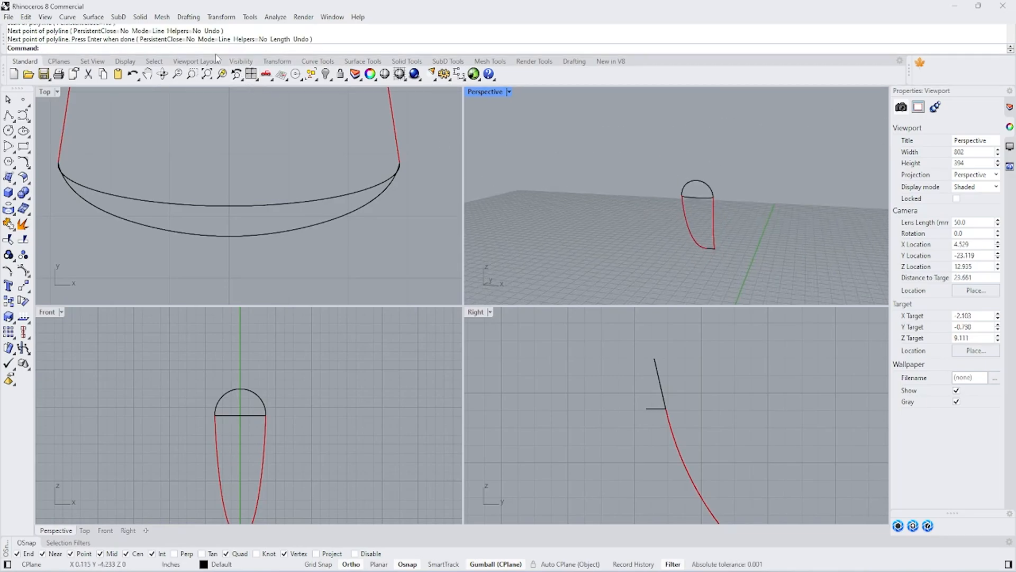
click(23, 241)
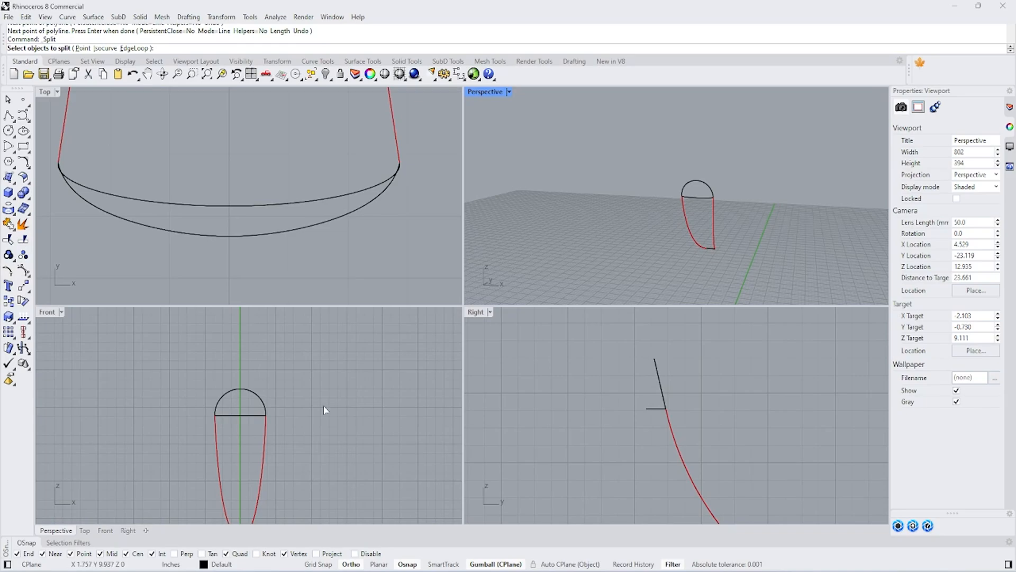
right_drag(696, 209, 723, 222)
click(715, 209)
click(726, 170)
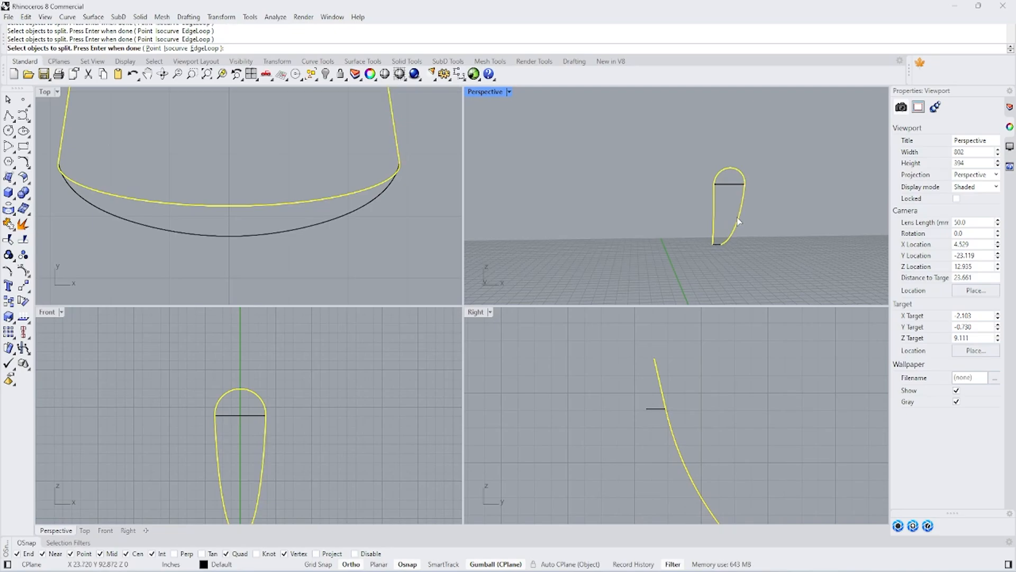
click(8, 224)
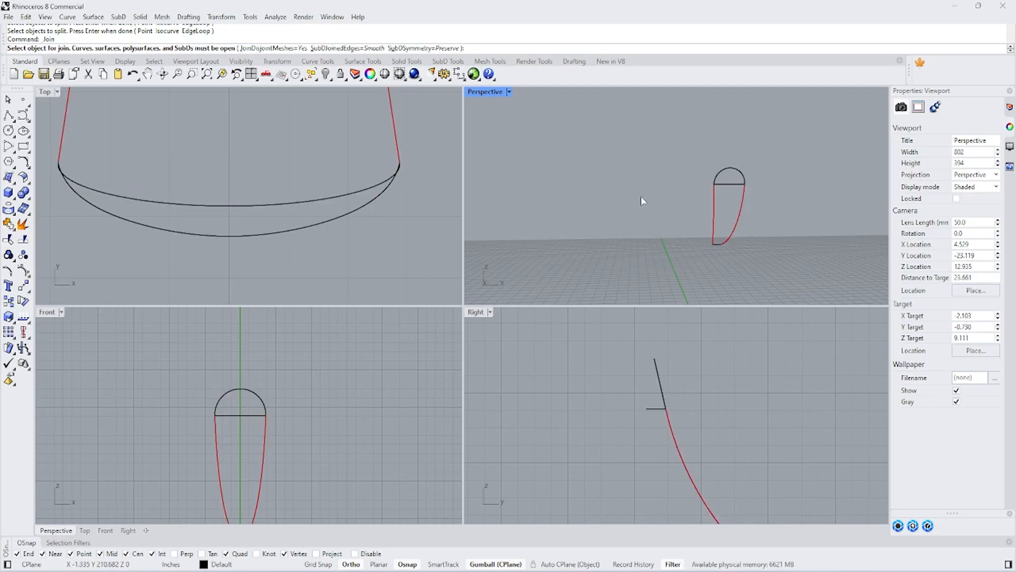
key(Escape)
- Join the two profile arcs and the top arc blend into one open flute outline
click(714, 212)
shift+click(738, 170)
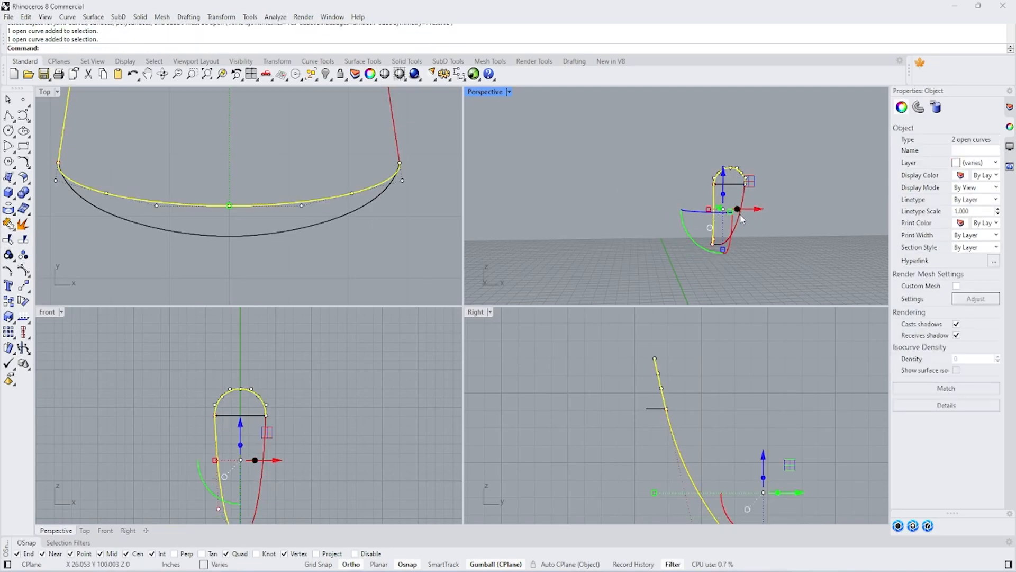
click(747, 209)
scroll(754, 211, up, 6)
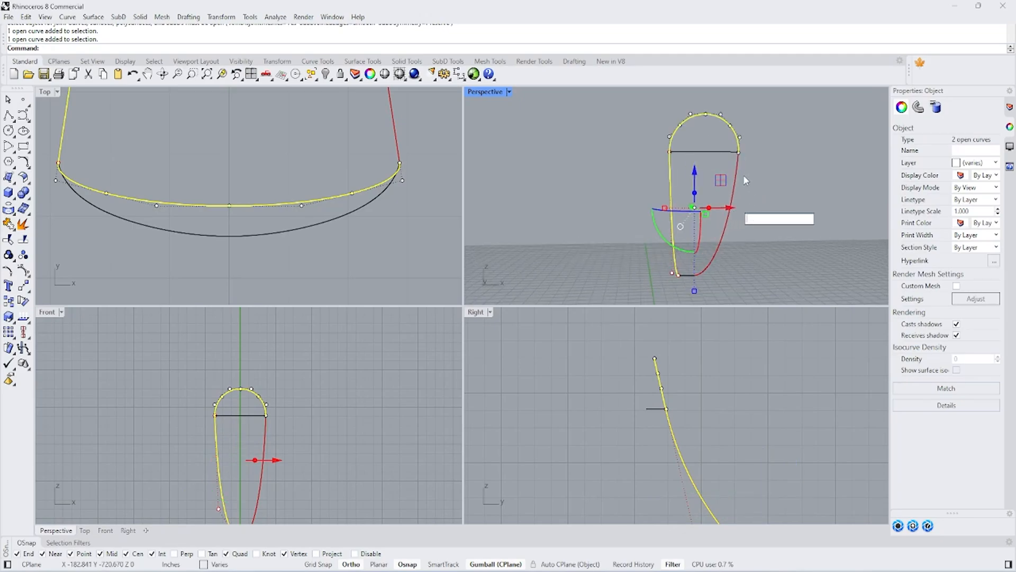
shift+click(738, 170)
click(8, 224)
click(521, 185)
- Split the joined flute outline using the bowed cross curve as the cutting object
right_drag(700, 161, 681, 173)
click(681, 160)
click(569, 194)
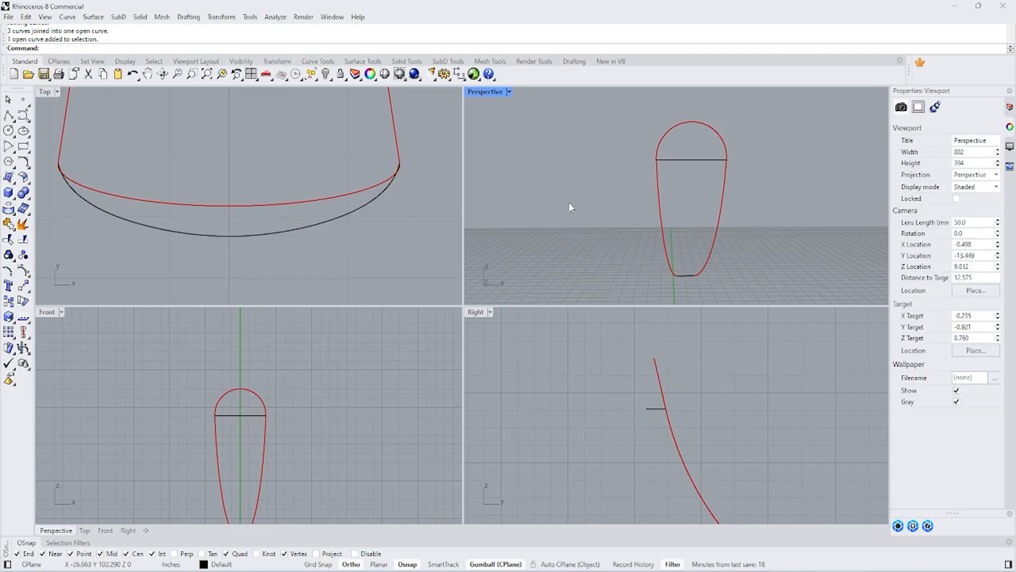
click(24, 240)
click(657, 211)
key(Return)
click(684, 160)
key(Return)
- Sweep a surface along the outline's two side pieces as rails, using the short bottom line and the bowed curve as shapes
click(93, 17)
click(119, 67)
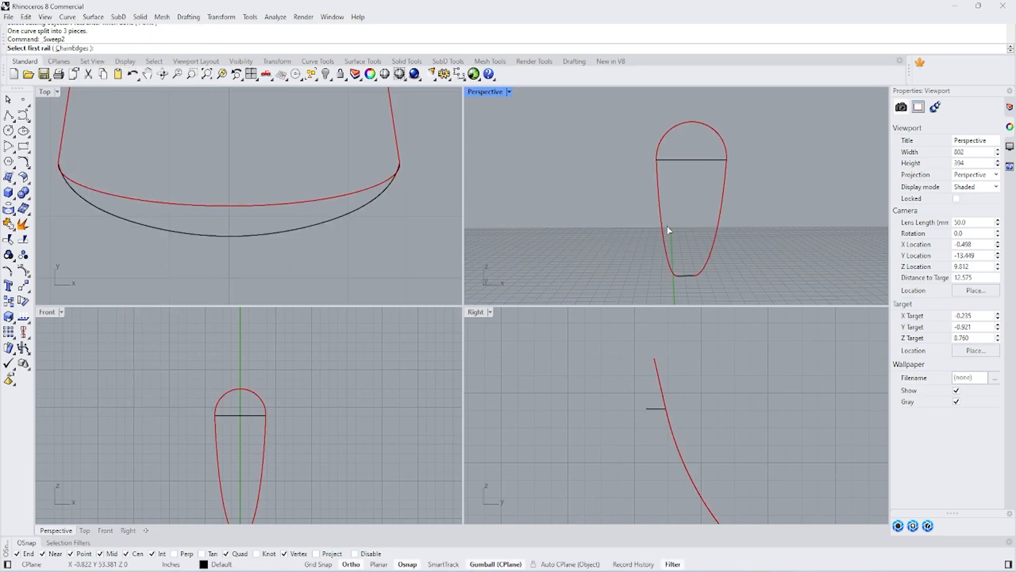
click(711, 255)
click(670, 256)
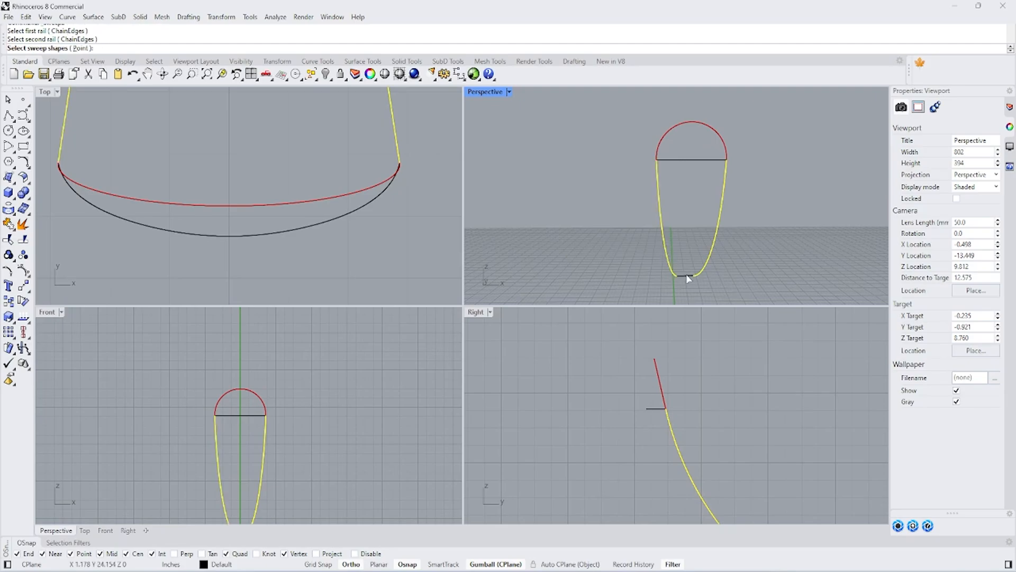
click(694, 161)
key(Return)
key(Return)
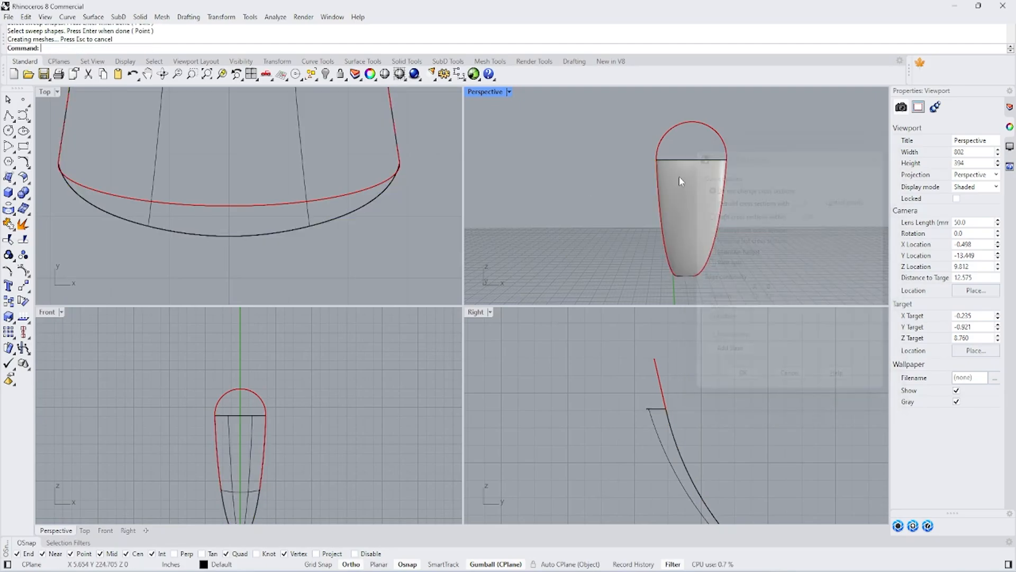
right_drag(678, 176, 636, 194)
key(Return)
click(590, 174)
click(628, 195)
click(658, 224)
key(Escape)
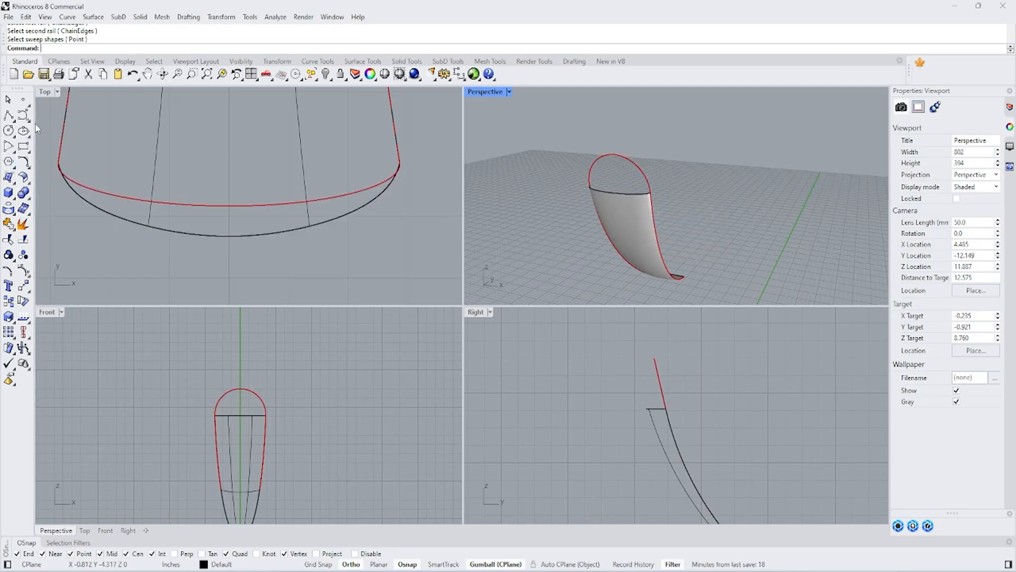
- Split the flute's rounded top arc into two halves at its midpoint
click(24, 241)
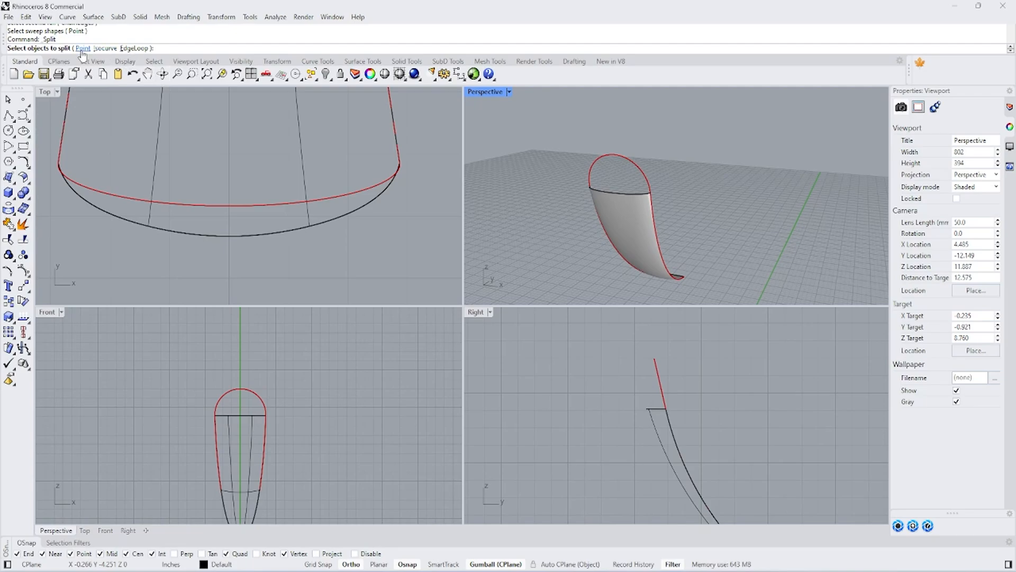
click(99, 48)
click(620, 154)
click(614, 155)
key(Return)
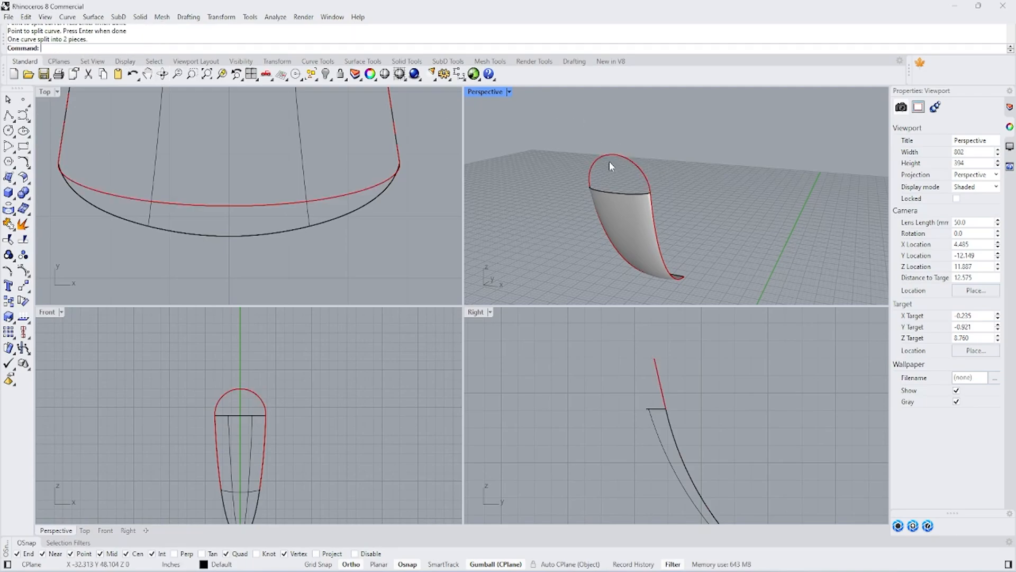
- Sweep a cap surface along the two top arc halves as rails, using the bowed cross curve as the shape
click(93, 17)
click(116, 66)
click(607, 163)
click(635, 167)
click(637, 194)
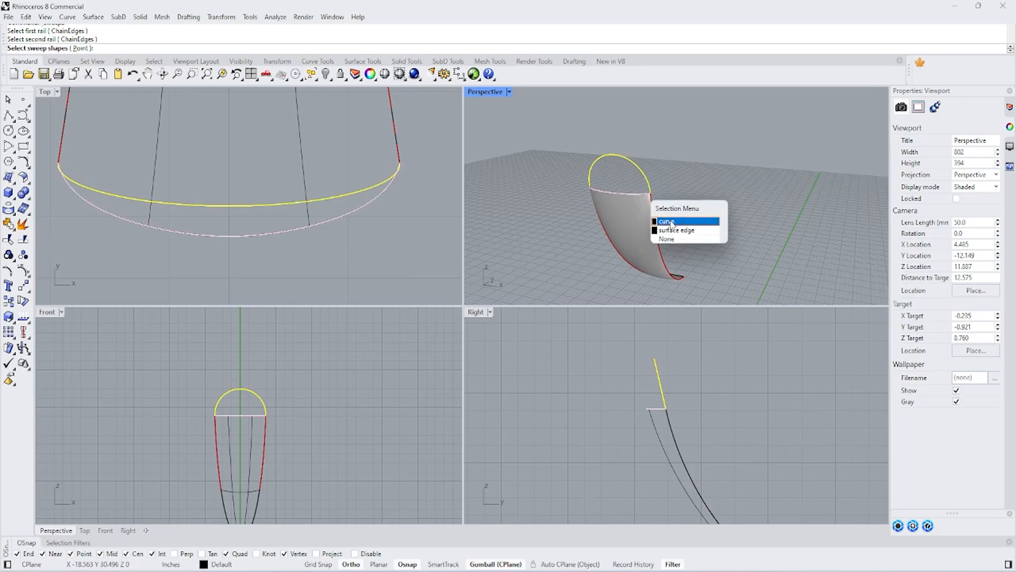
click(670, 222)
key(Return)
key(Return)
- Join the swept flute body and its rounded cap into one polysurface
right_drag(651, 208, 685, 202)
click(682, 203)
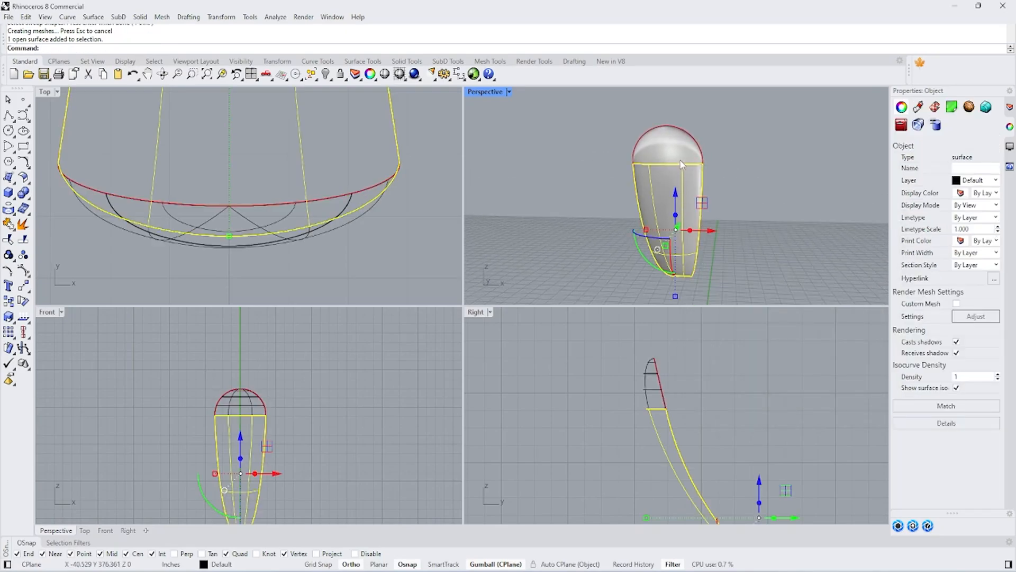
shift+click(660, 154)
click(751, 124)
click(688, 166)
shift+click(693, 207)
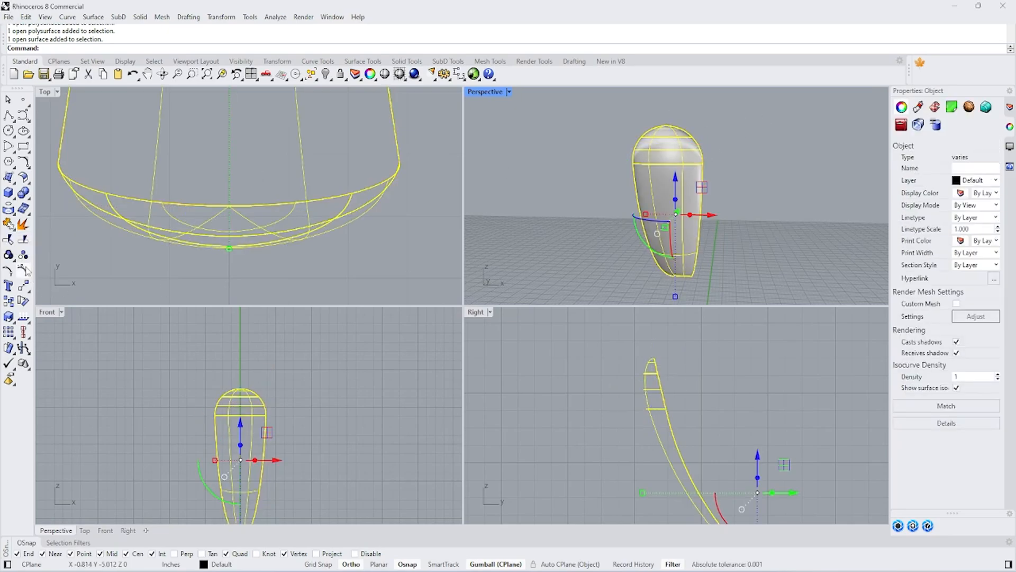
click(19, 225)
- Move the joined flute sideways off its outline, examine its surface from several angles, and undo the move
drag(713, 215, 665, 217)
click(660, 217)
right_drag(621, 215, 568, 221)
scroll(541, 133, up, 3)
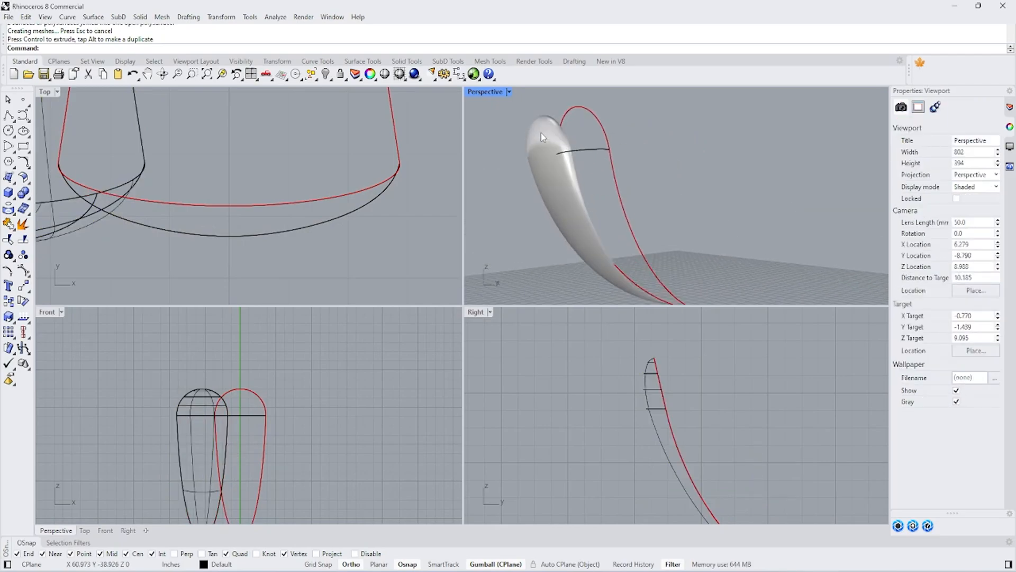
scroll(541, 136, up, 3)
scroll(541, 135, down, 5)
right_drag(543, 143, 668, 204)
scroll(668, 203, up, 7)
scroll(643, 173, down, 5)
scroll(642, 168, down, 3)
key(ctrl+z)
- Try a polar array of the flute around the origin with 40 items over 360 degrees
right_drag(744, 182, 628, 181)
scroll(628, 181, up, 3)
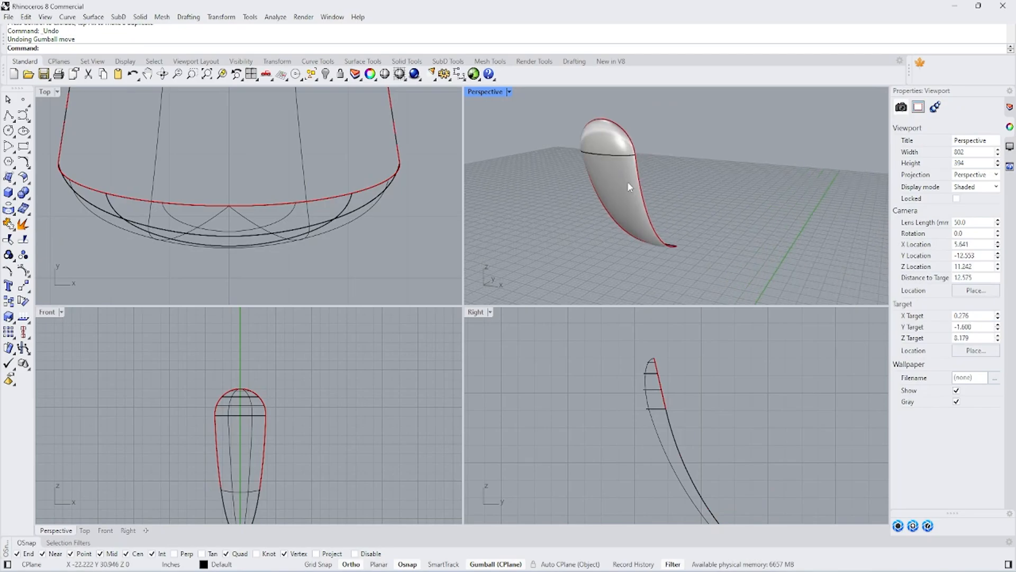
click(628, 187)
scroll(233, 228, down, 5)
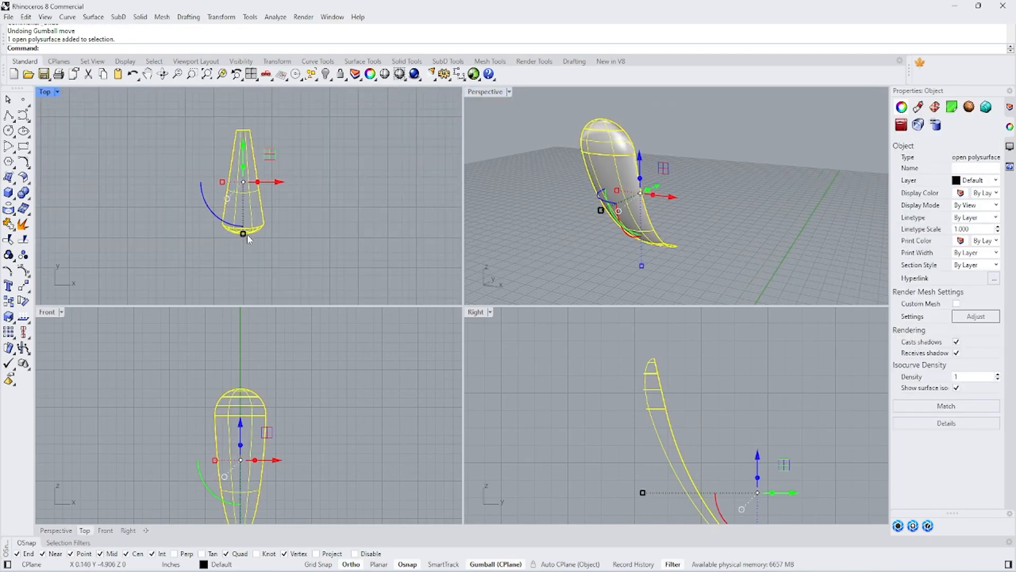
click(16, 341)
click(24, 350)
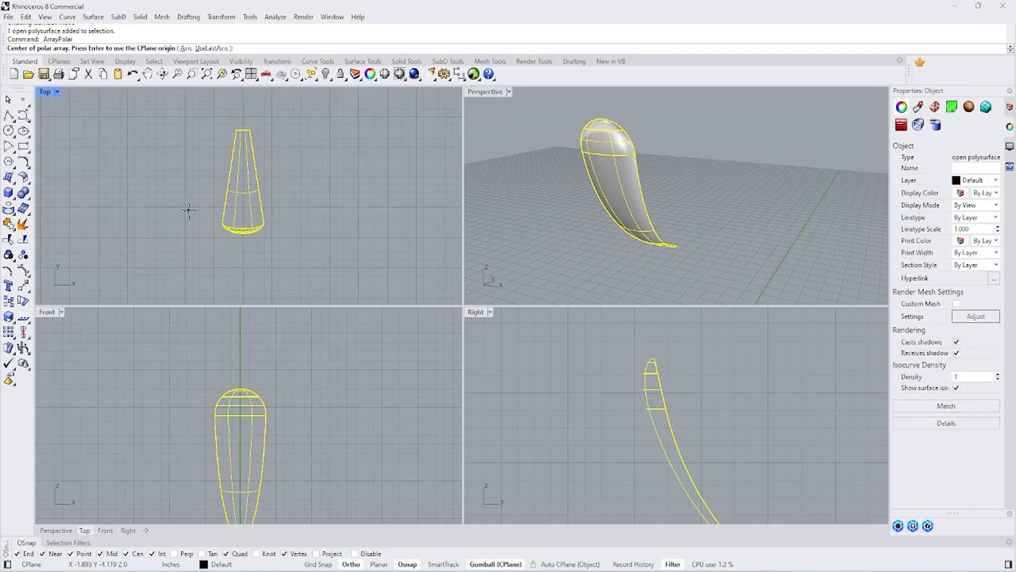
text(0)
key(Return)
scroll(189, 218, down, 3)
key(Return)
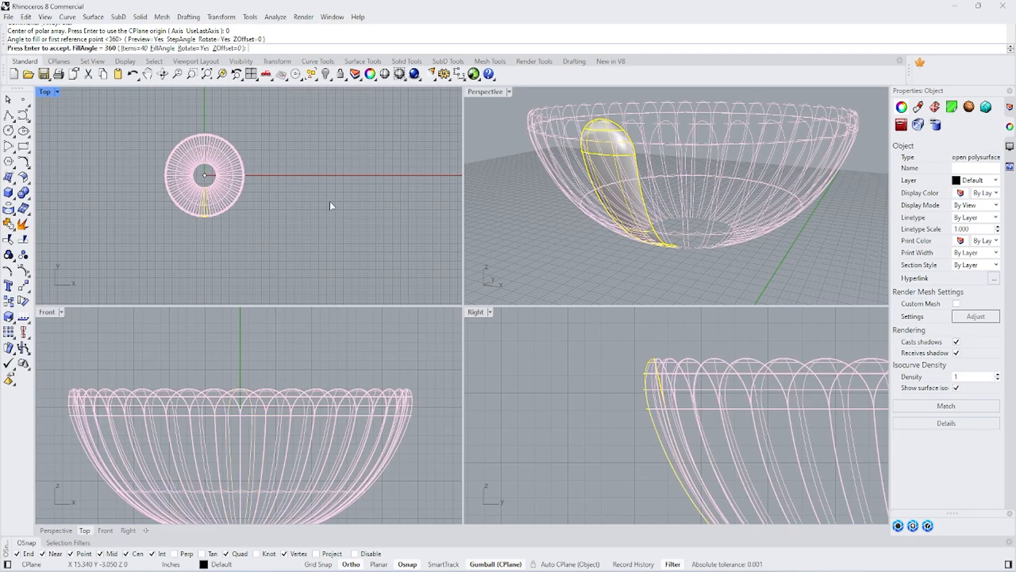
right_click(723, 223)
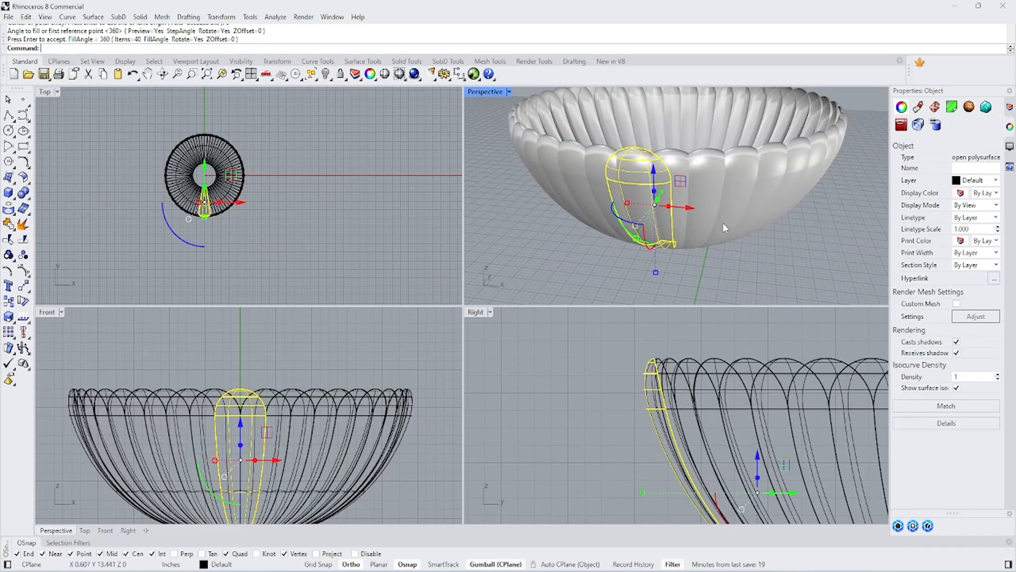
key(ctrl+z)
- Polar-array the flute around the origin with 20 items over 360 degrees
right_click(729, 221)
text(0)
key(Return)
key(Return)
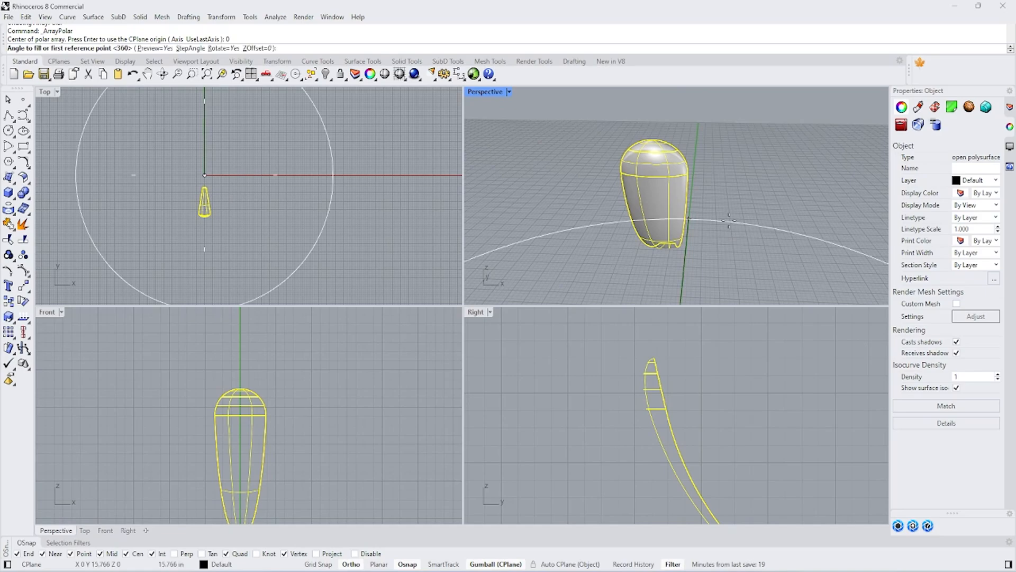
key(Return)
click(139, 48)
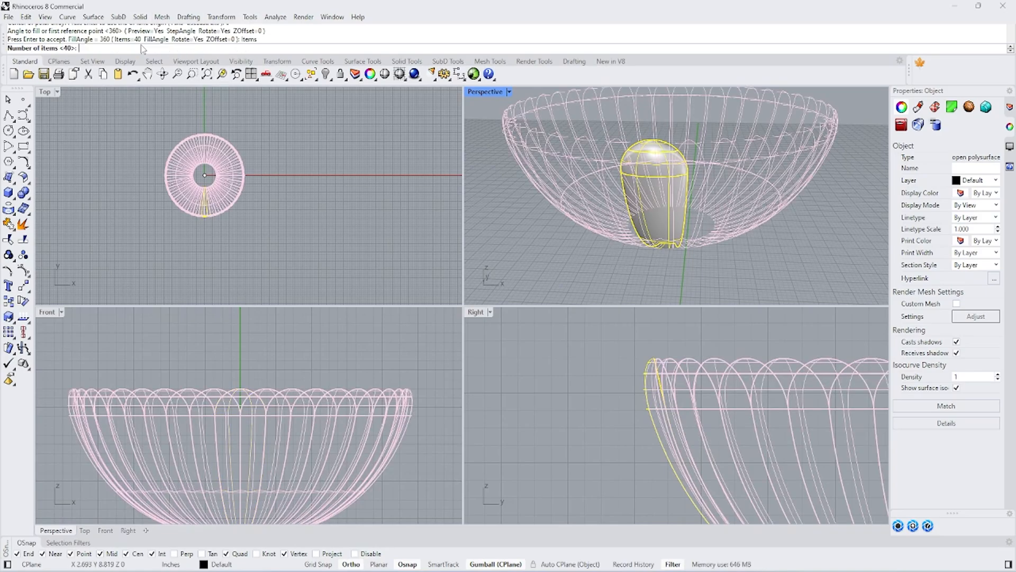
text(20)
key(Return)
key(Return)
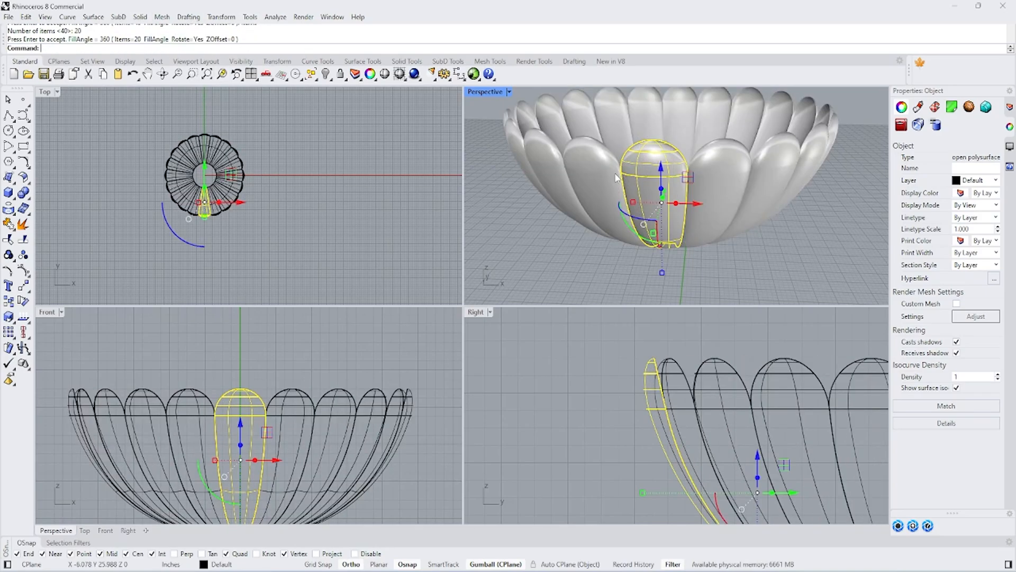
- Select all the arrayed flutes with their outline curves and join them
drag(131, 100, 339, 247)
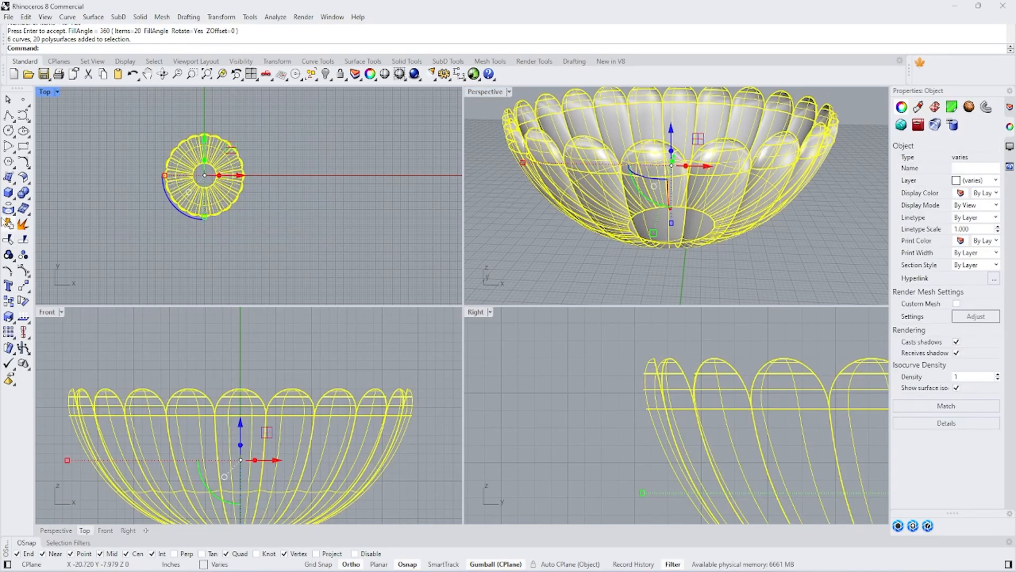
click(8, 226)
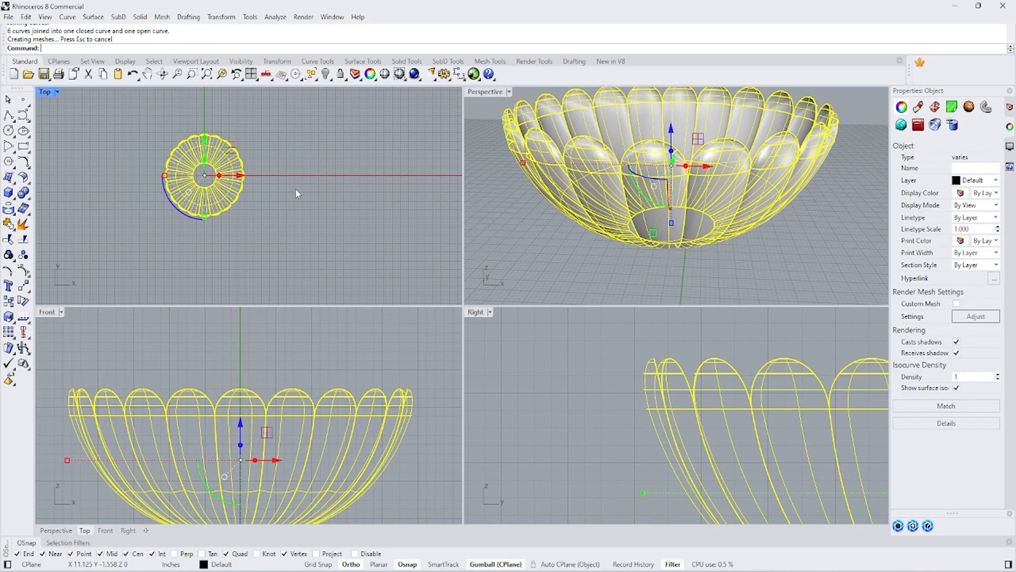
click(297, 194)
- Show the hidden objects and examine the fluted bowl up close and from a distance
right_drag(597, 115, 646, 180)
click(330, 79)
click(343, 95)
scroll(703, 207, down, 8)
right_drag(702, 207, 487, 245)
scroll(629, 180, up, 12)
scroll(694, 175, down, 10)
scroll(697, 210, up, 5)
scroll(698, 211, down, 12)
scroll(657, 143, up, 8)
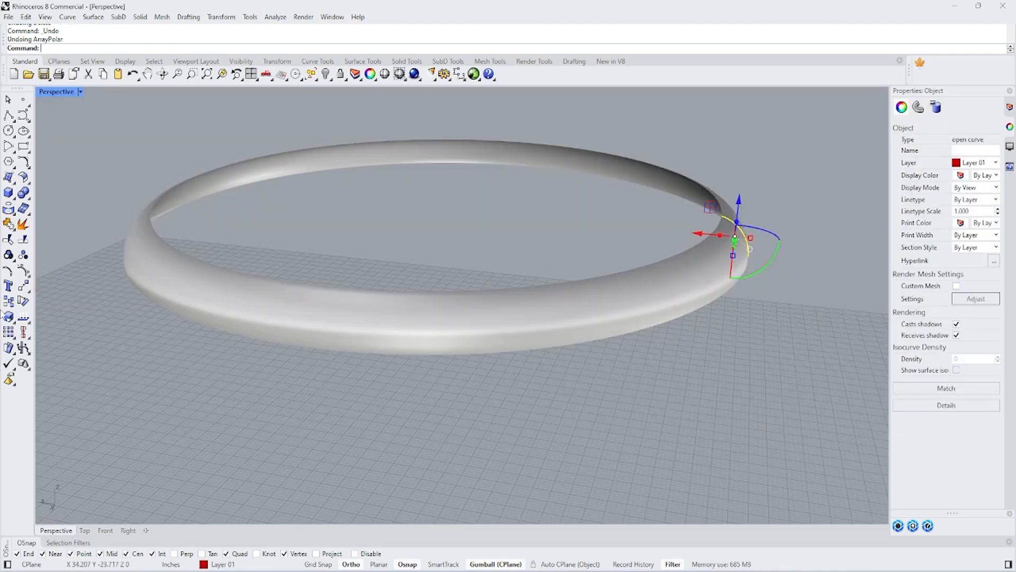
- Set up a 360-degree polar array of the ring's red profile arc around the origin, with a preview count of 180 items
click(13, 339)
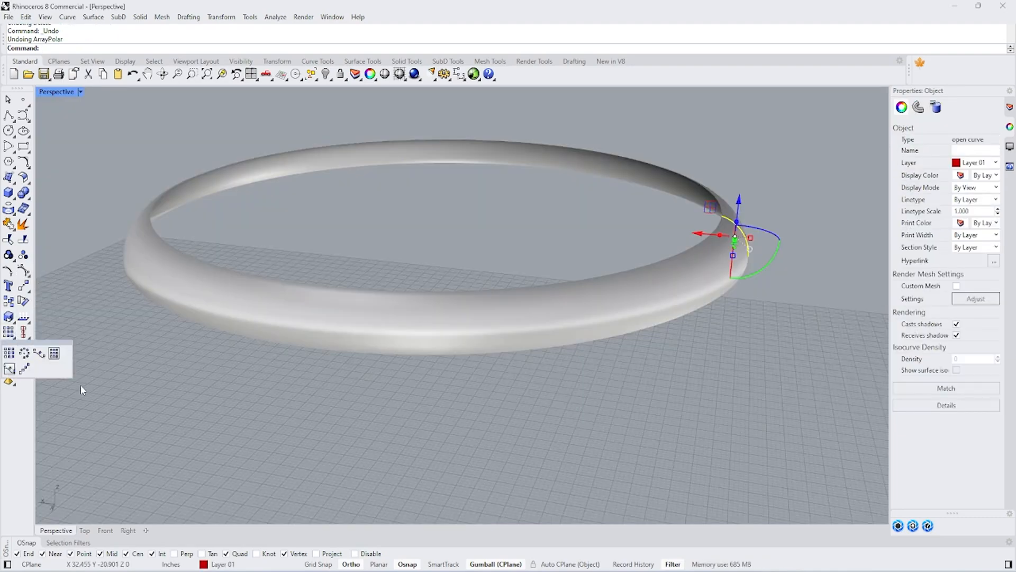
click(24, 353)
key(Return)
key(Return)
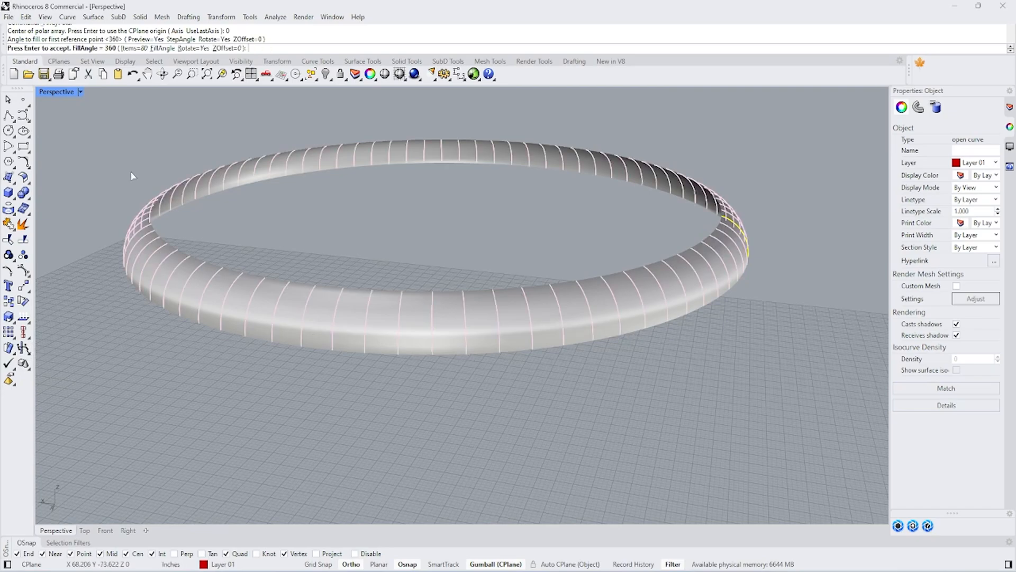
click(134, 48)
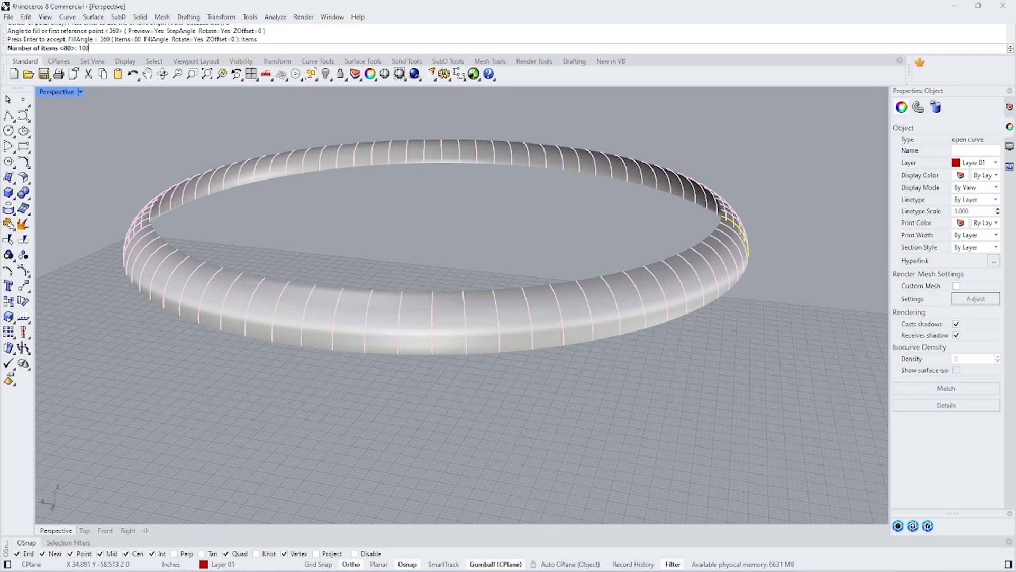
key(BackSpace)
key(BackSpace)
click(107, 531)
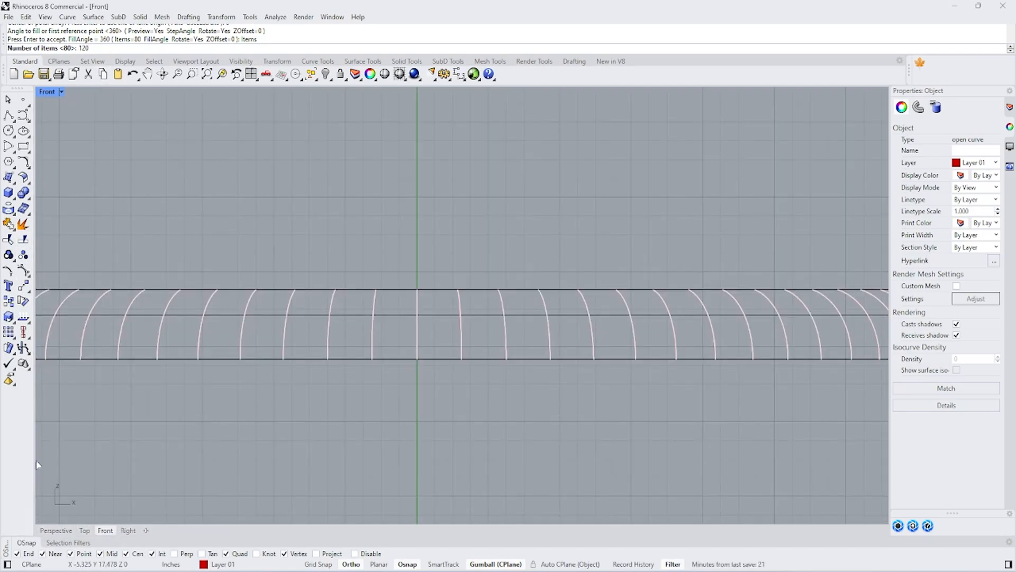
click(56, 530)
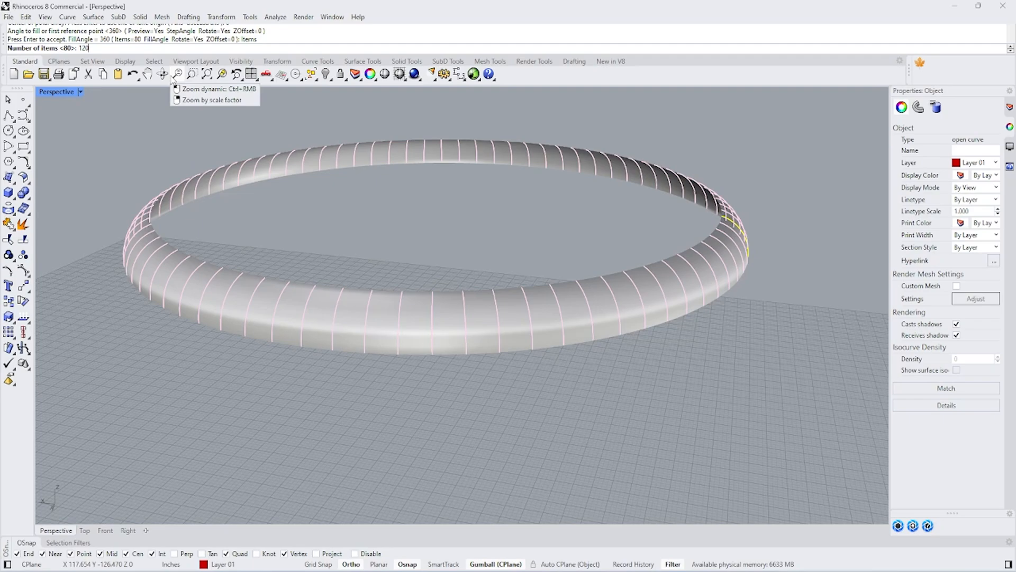
text(0)
key(Return)
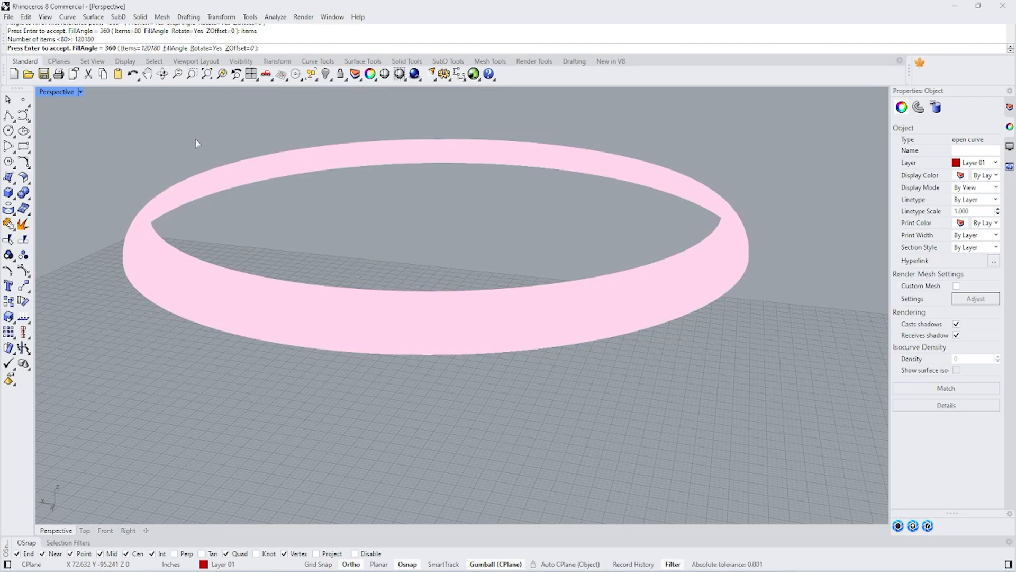
key(Return)
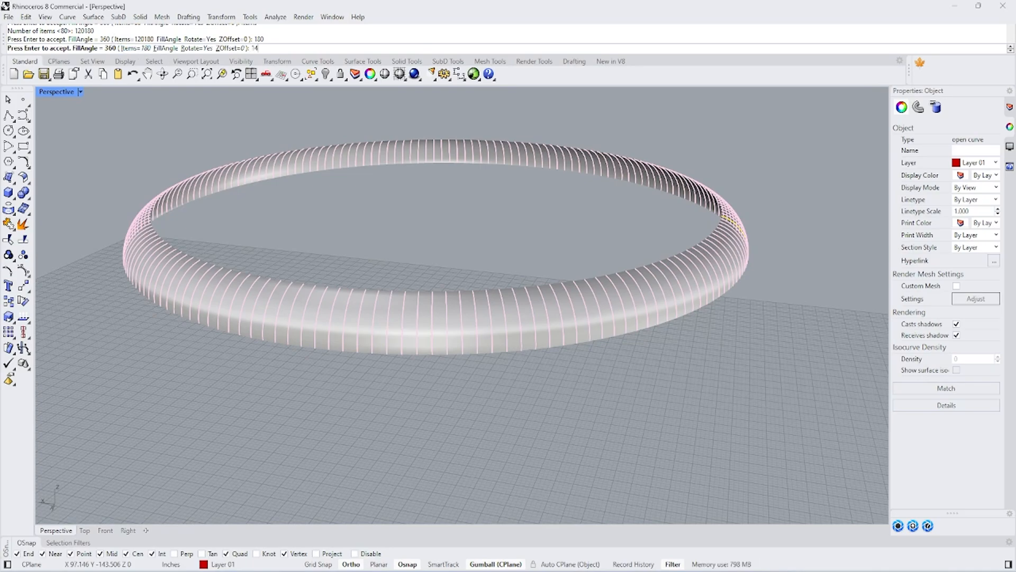
- Set the profile arc array to 140 items, check the spacing in the Front view, and accept it
text(140)
key(Return)
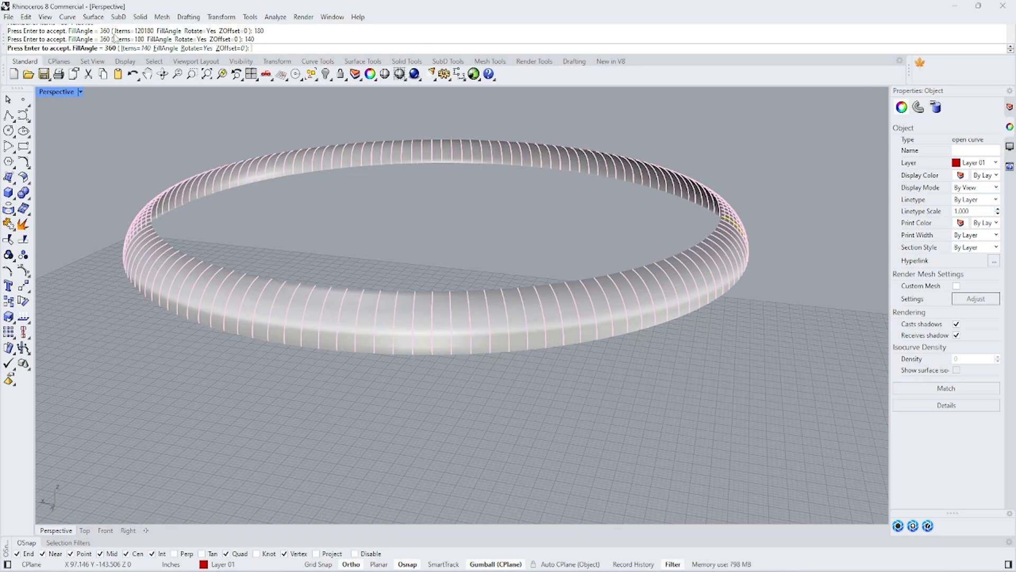
click(108, 531)
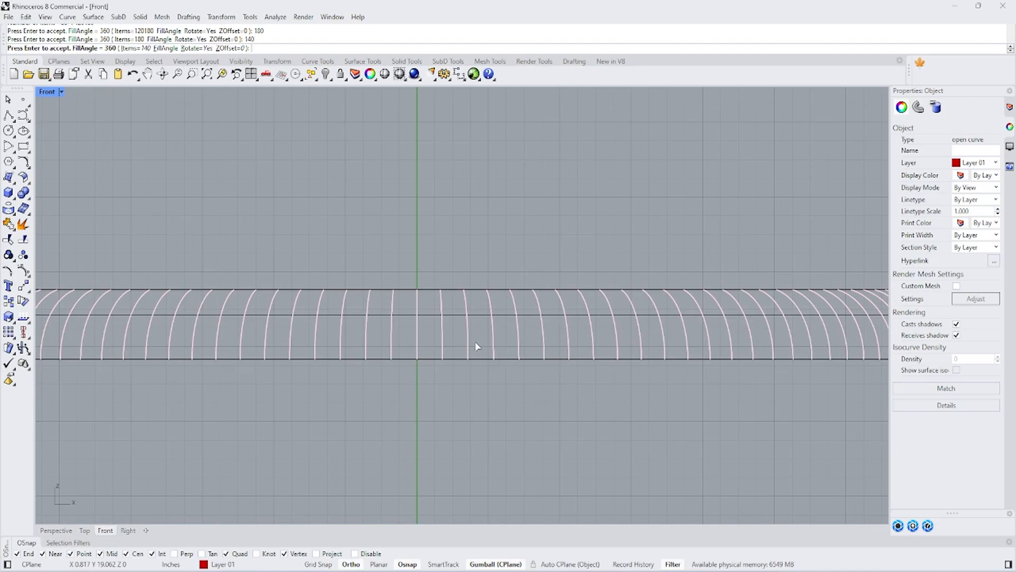
key(Return)
- Delete the arrayed arcs in the Front view except the three around the centre axis
drag(378, 268, 446, 395)
scroll(358, 315, down, 5)
drag(186, 252, 693, 364)
scroll(357, 317, up, 5)
ctrl+drag(378, 273, 449, 370)
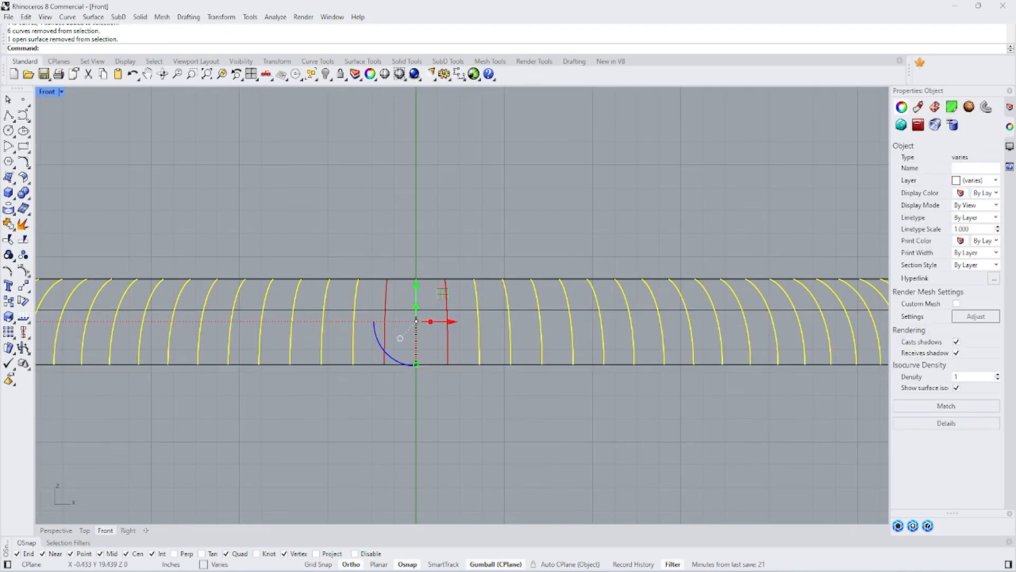
key(Delete)
- Delete the three leftover arcs on the far side of the ring and hide the ring surface
click(53, 531)
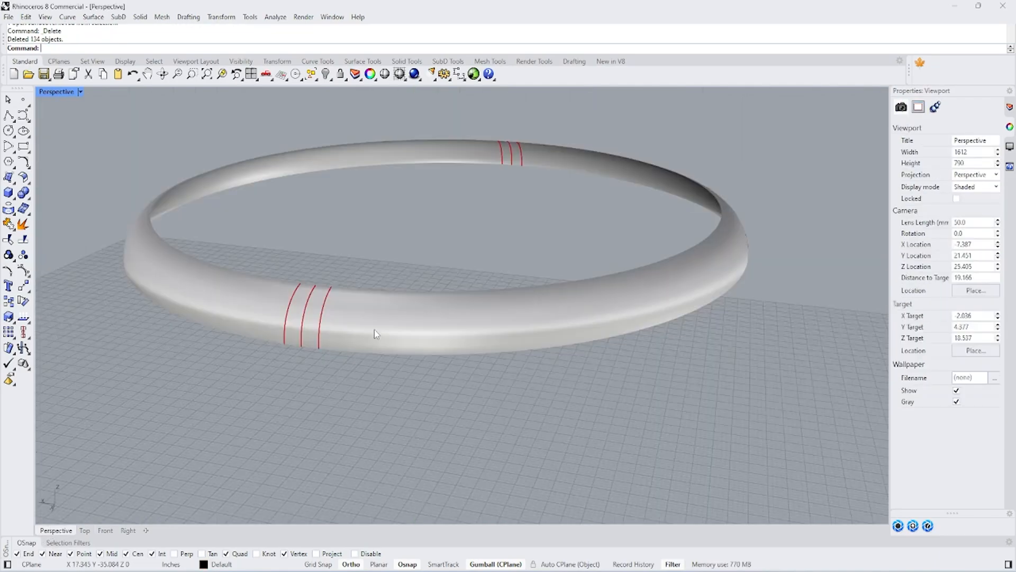
click(602, 157)
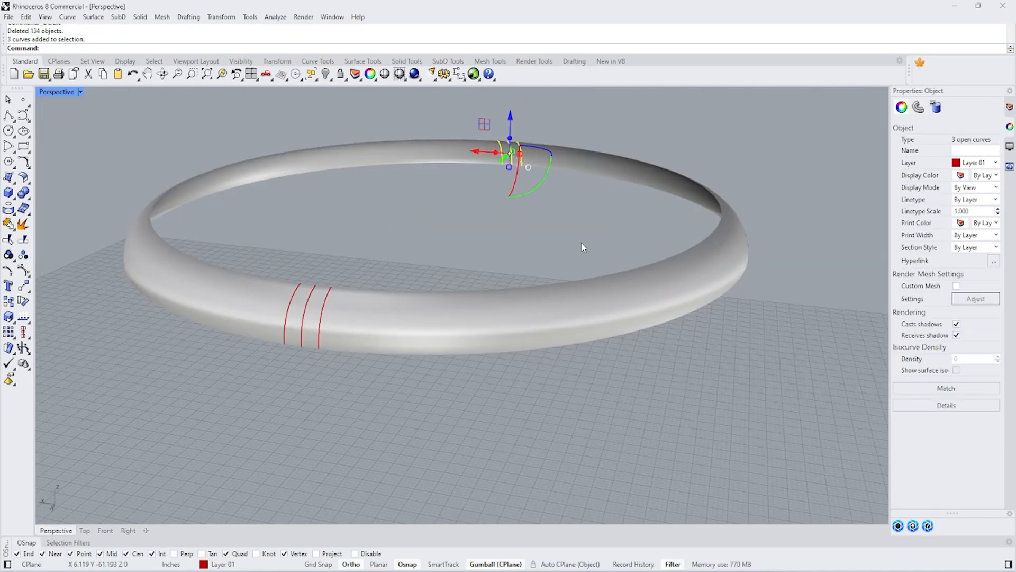
click(326, 74)
- Draw two horizontal lines from their midpoints in the Front view, centred on the middle arc's upper and lower ends
click(106, 530)
scroll(415, 319, up, 2)
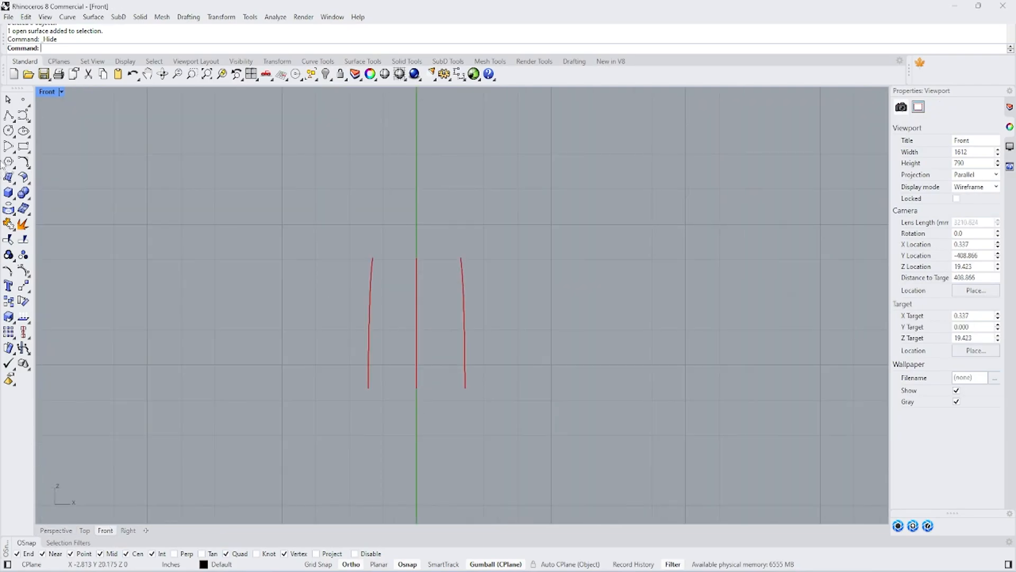
click(15, 126)
click(12, 119)
click(15, 122)
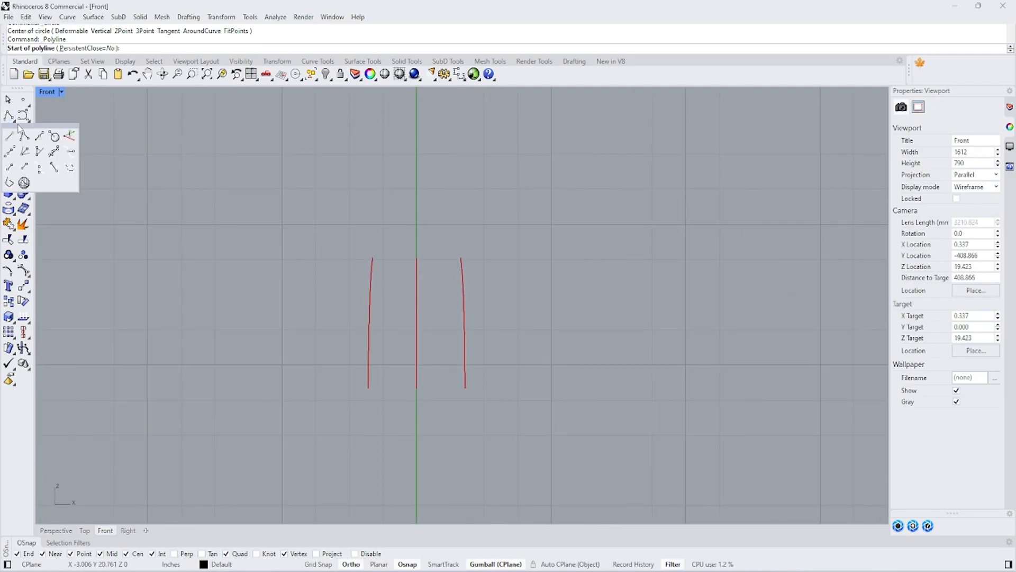
click(39, 136)
click(417, 260)
click(707, 252)
key(Return)
click(416, 388)
click(657, 389)
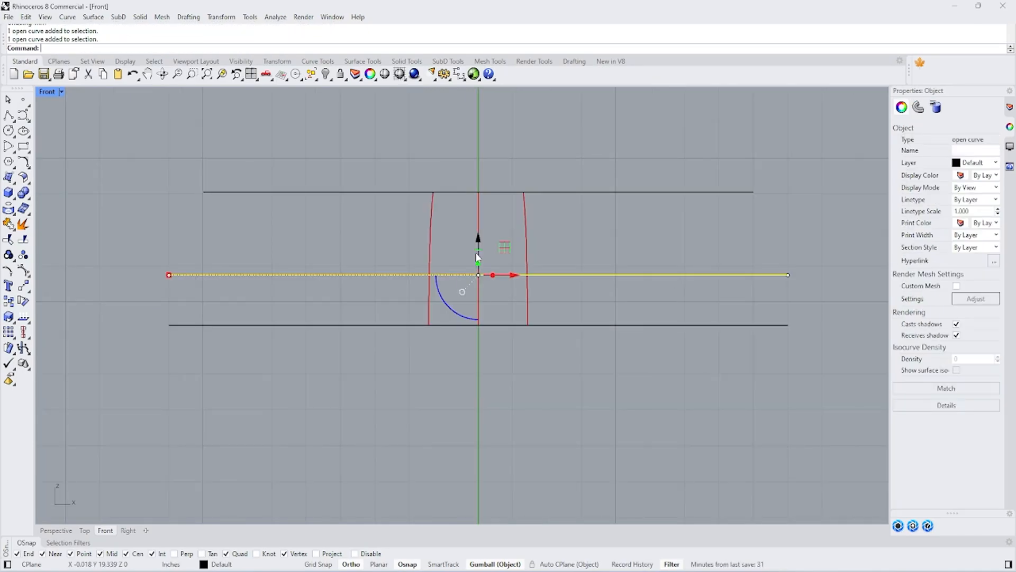
- Trim the lower portions of the three arcs with the intermediate horizontal line, and delete that cutting line
click(8, 238)
drag(535, 296, 378, 300)
key(Return)
key(Delete)
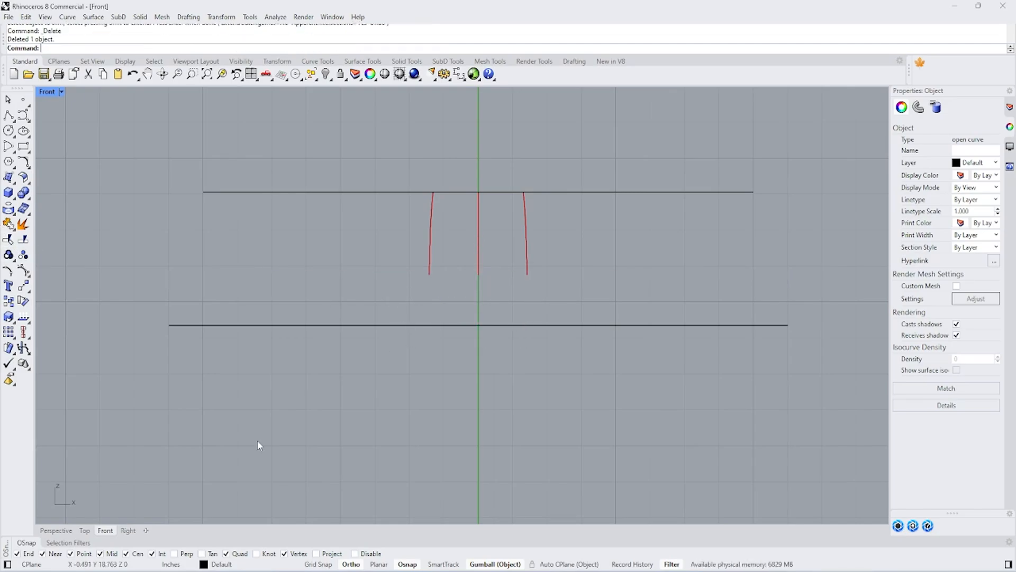
click(55, 530)
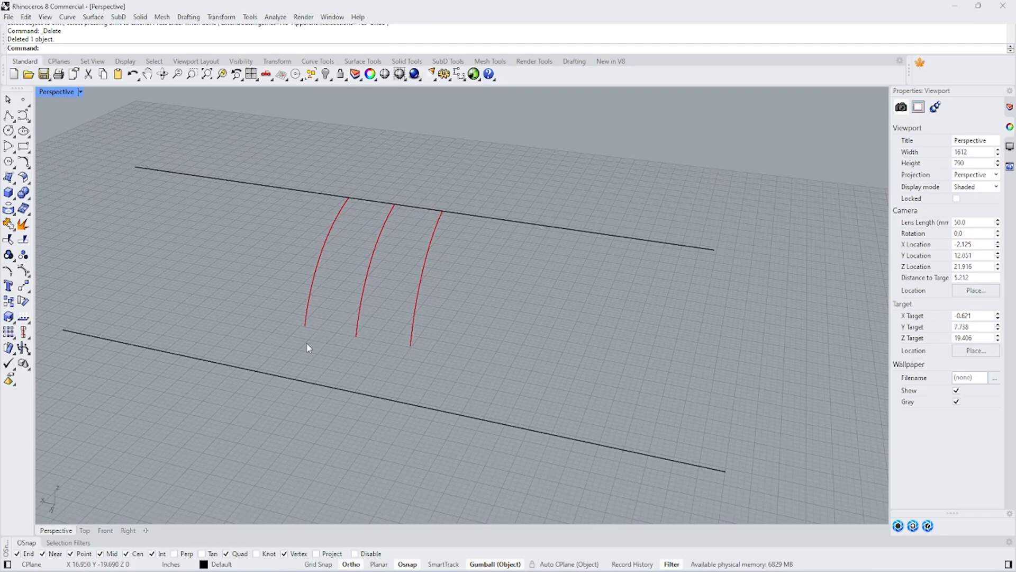
- Create an arc blend between the lower ends of the two outer arcs
text(Arc)
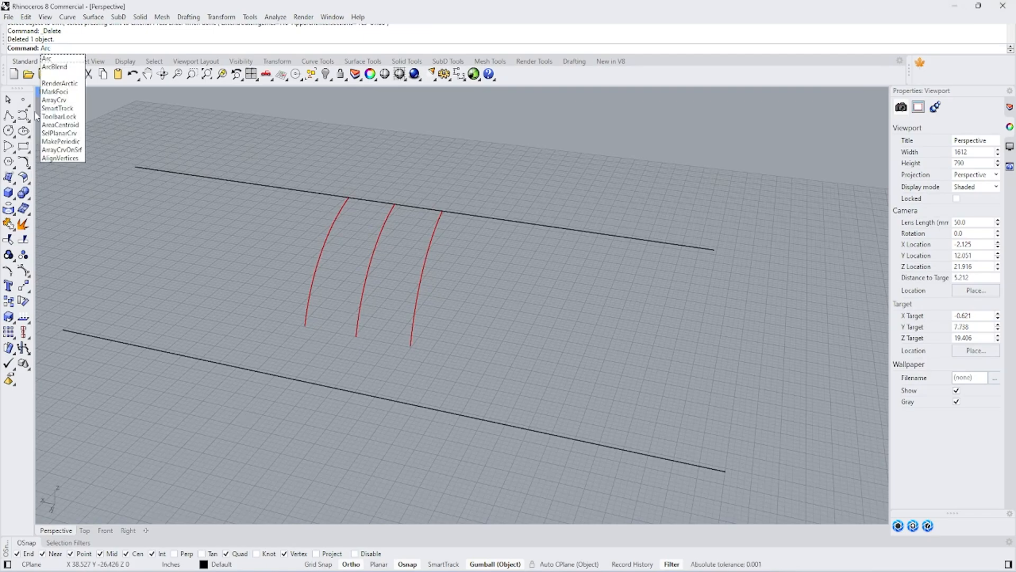
click(56, 67)
click(305, 326)
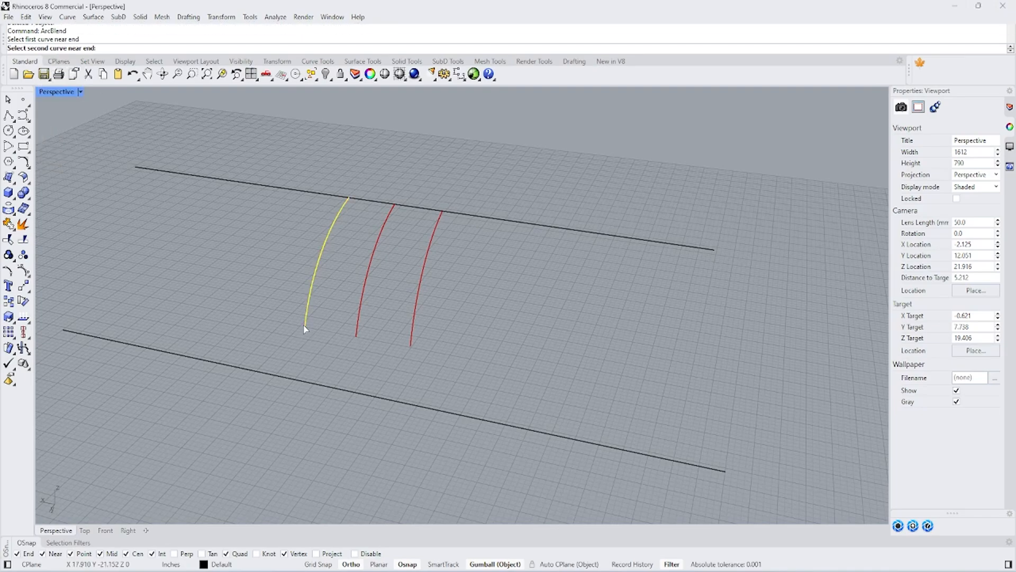
click(408, 347)
right_drag(445, 379, 463, 345)
click(105, 530)
key(Return)
scroll(478, 325, up, 3)
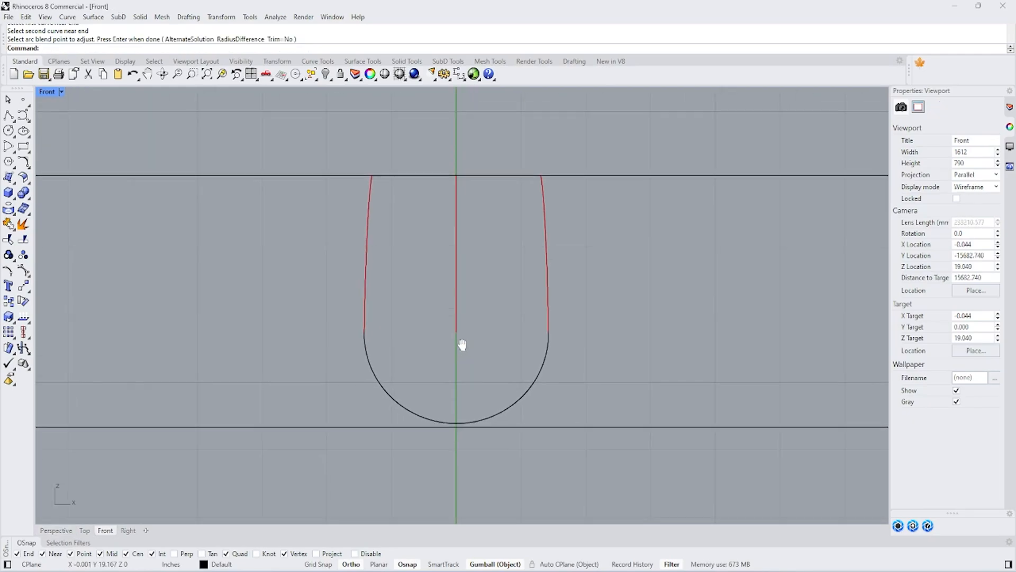
- Draw a straight line in the Front view joining the lower ends of the two outer arcs
click(9, 117)
click(365, 333)
click(548, 334)
key(Return)
scroll(454, 345, up, 5)
key(ctrl+z)
key(Return)
click(198, 323)
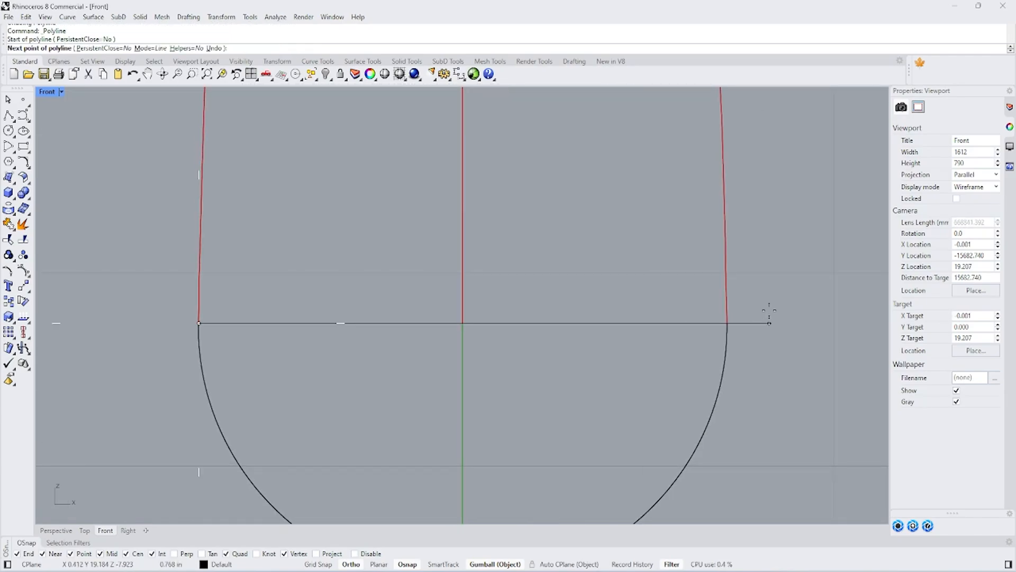
click(727, 321)
key(Return)
- Delete the middle arc between the two outer arcs
scroll(458, 297, down, 3)
drag(497, 269, 348, 221)
key(Delete)
- Restore the four-viewport layout and rebuild the straight line joining the arcs with five control points
key(ctrl+m)
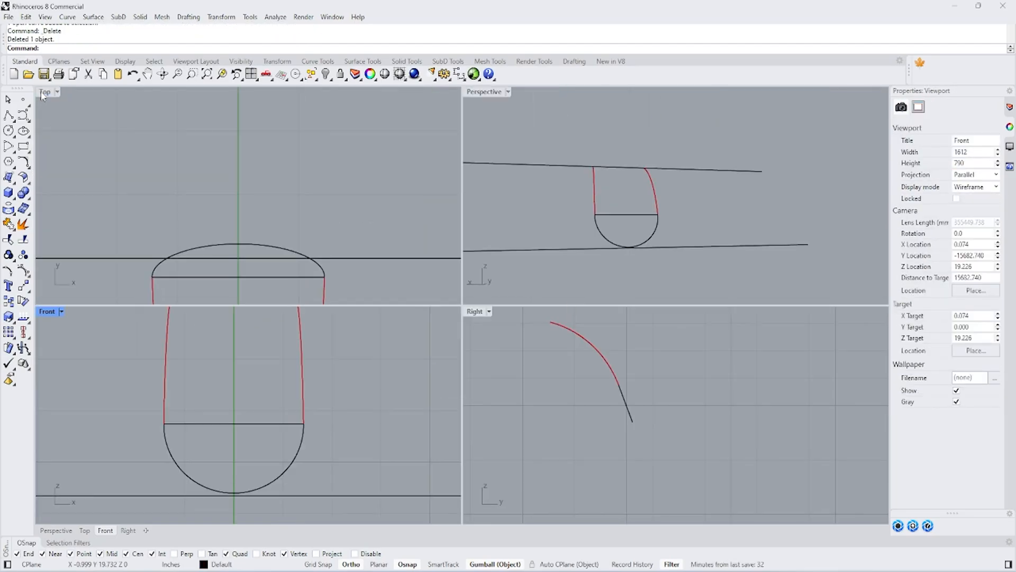
click(255, 424)
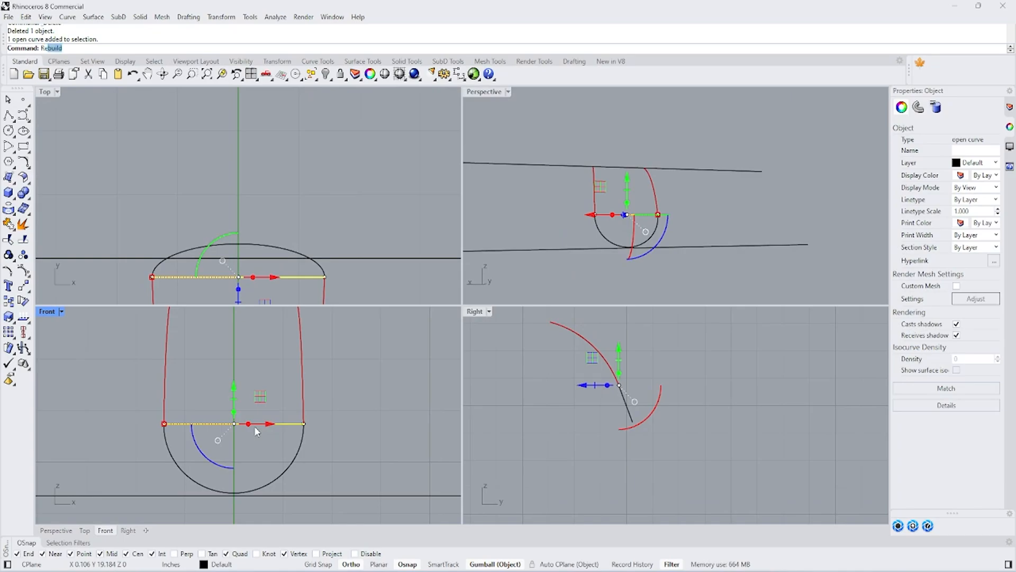
key(Return)
click(629, 322)
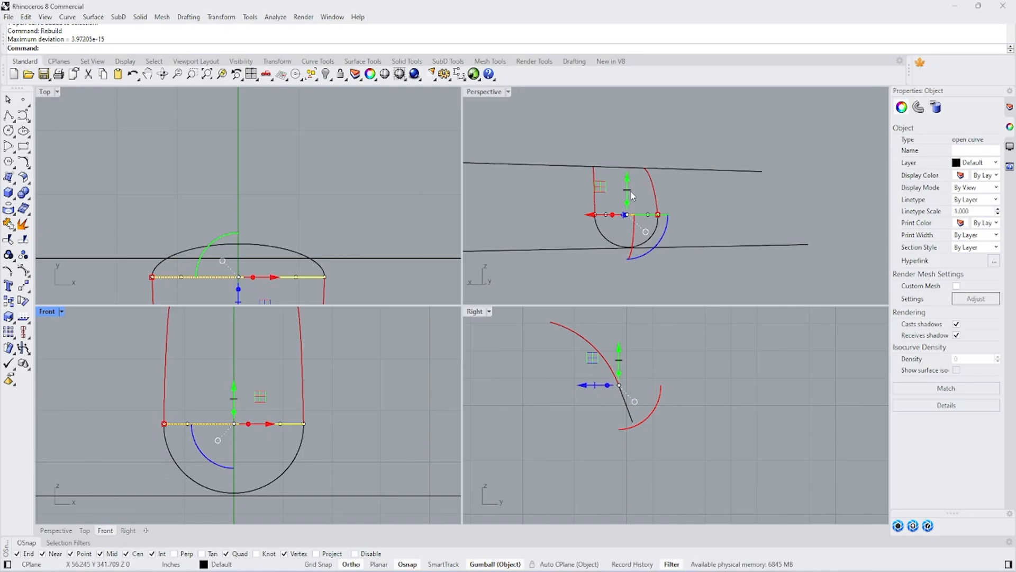
- Align the gumball to the construction plane
scroll(618, 222, up, 5)
scroll(238, 211, up, 4)
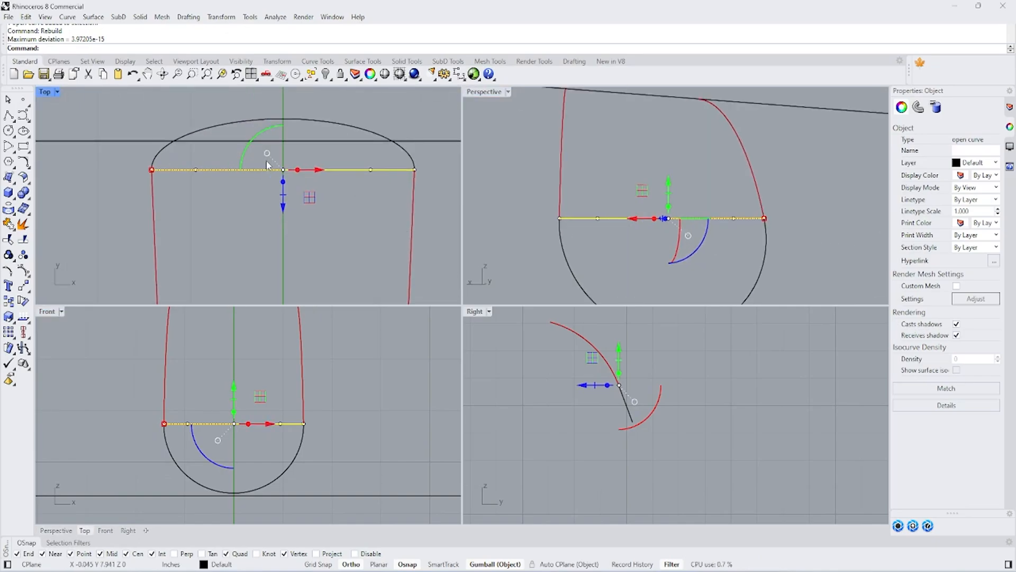
click(268, 154)
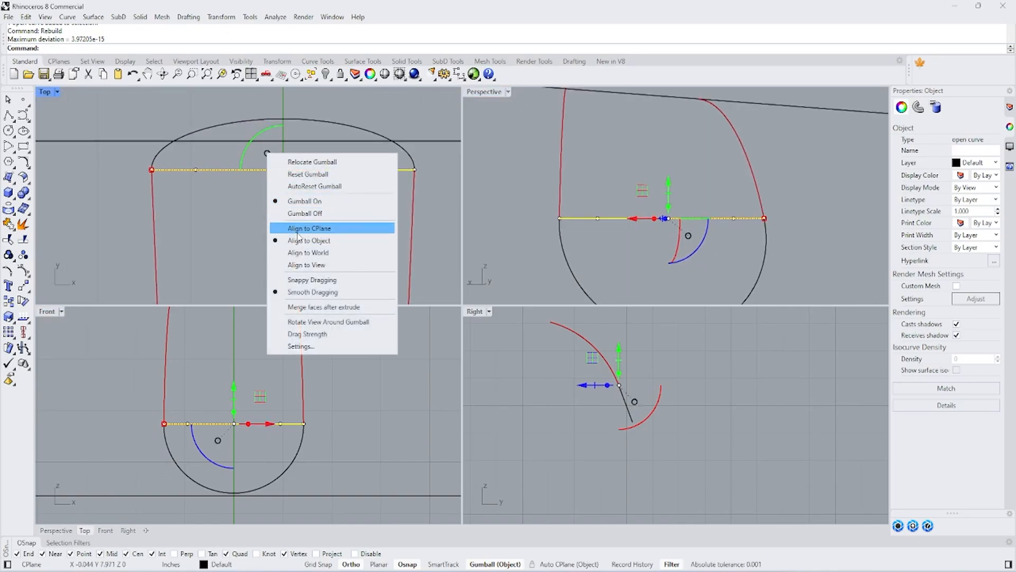
click(297, 236)
scroll(624, 395, up, 2)
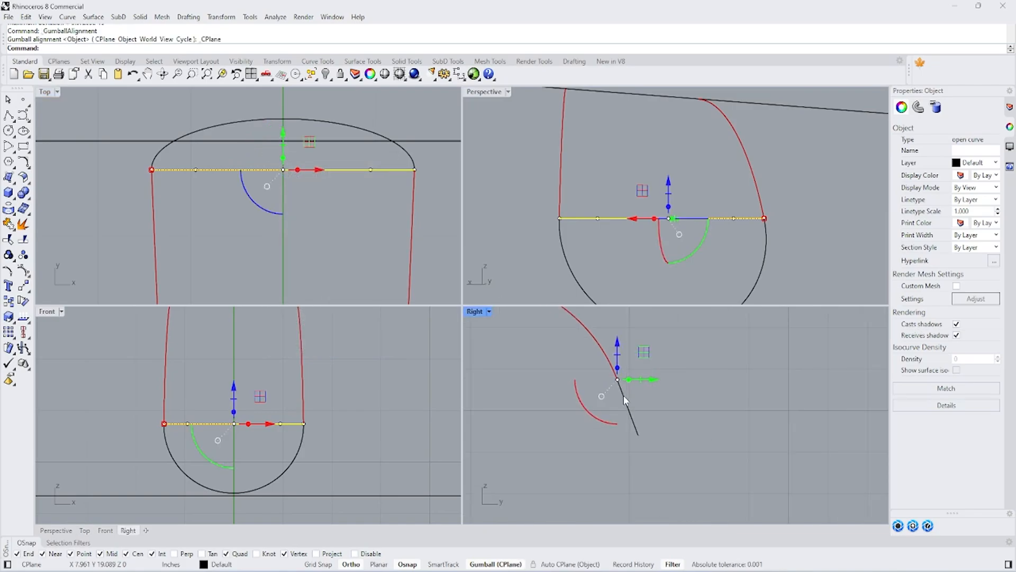
- Pull the rebuilt line's three inner control points outward in the Top view, with the middle point furthest, to bow the curve
drag(186, 159, 402, 190)
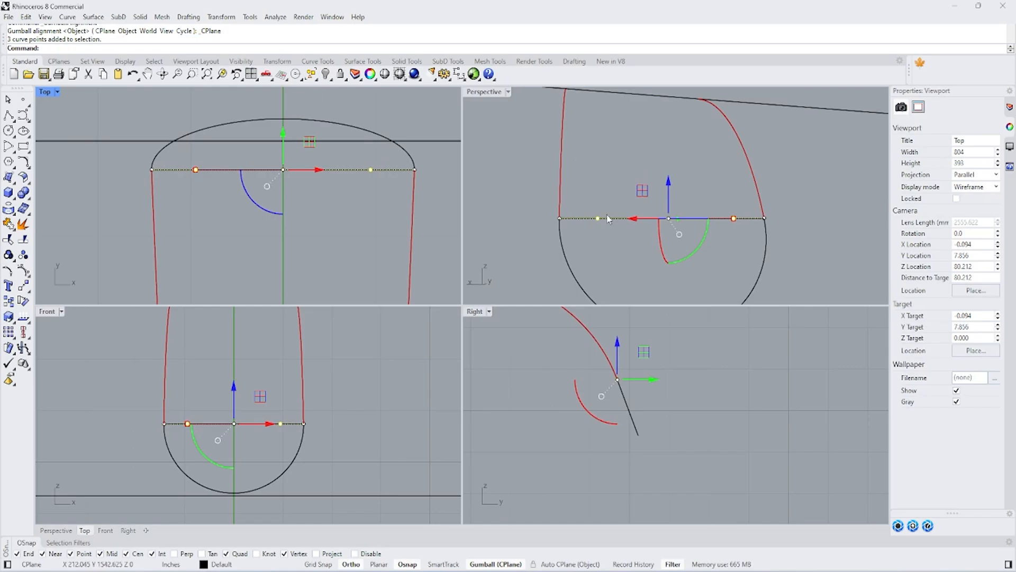
scroll(625, 185, down, 14)
right_drag(626, 175, 618, 199)
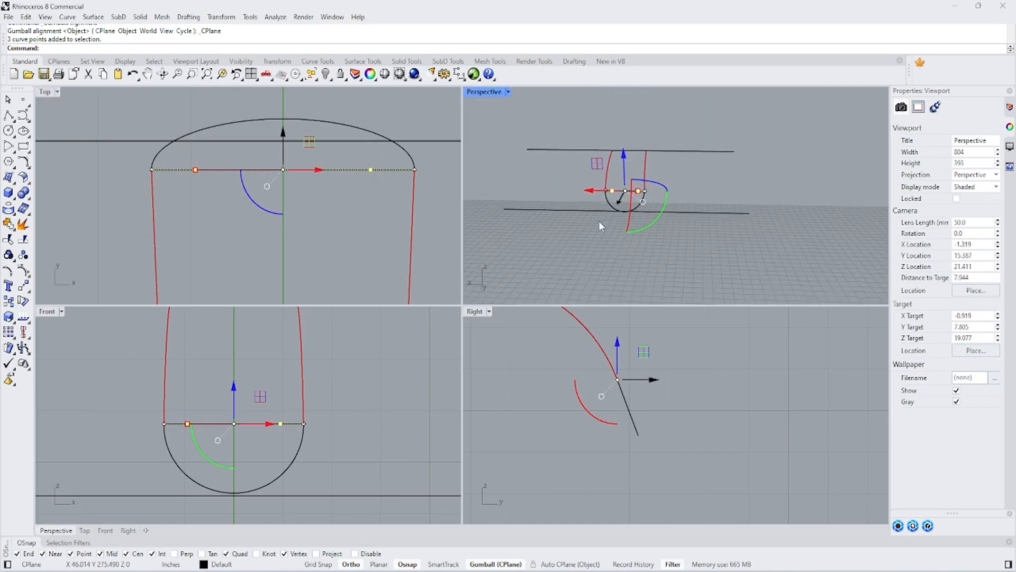
scroll(634, 370, up, 4)
scroll(635, 372, up, 2)
scroll(231, 215, down, 6)
drag(256, 168, 297, 185)
scroll(240, 179, up, 10)
right_drag(305, 176, 296, 220)
drag(275, 179, 275, 162)
- Scale the bowed curve's two side control points further apart, then try moving them and undo that move
drag(125, 177, 171, 233)
right_drag(220, 220, 174, 208)
shift+drag(326, 175, 380, 220)
right_drag(201, 221, 294, 204)
drag(188, 190, 153, 200)
drag(324, 165, 324, 160)
key(ctrl+z)
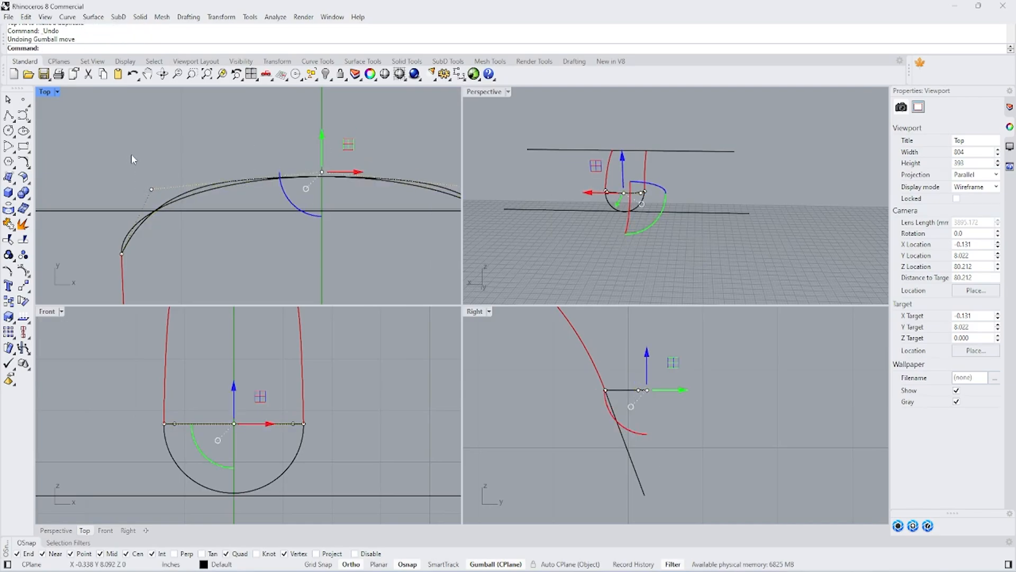
- Try to spread the bowed curve's two side control points even wider in the Top view, then undo the scaling
click(151, 189)
scroll(164, 187, up, 2)
scroll(164, 204, down, 3)
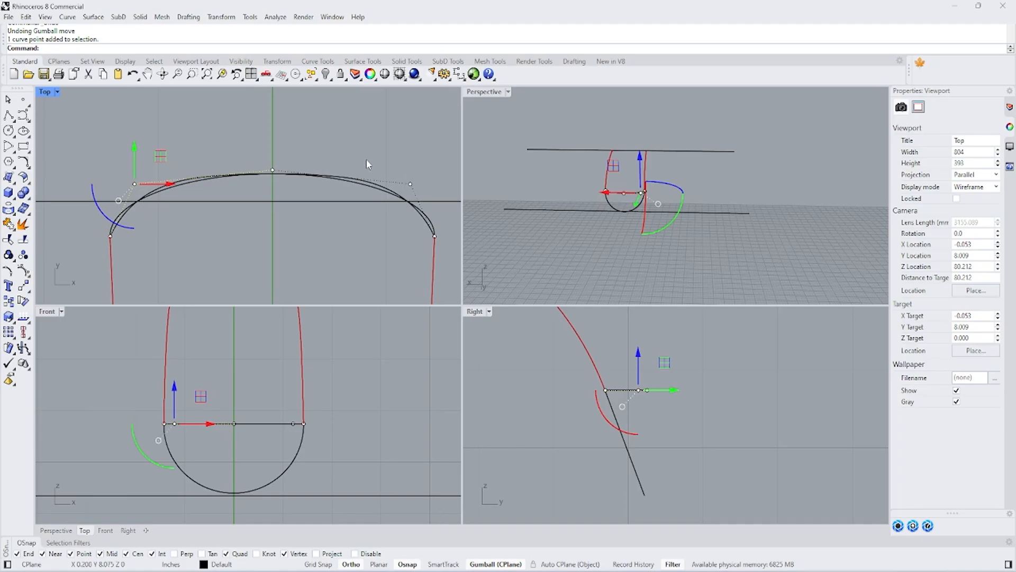
shift+drag(410, 189, 424, 195)
scroll(392, 186, up, 4)
scroll(273, 177, down, 2)
right_drag(68, 207, 179, 169)
scroll(180, 169, up, 2)
drag(150, 135, 110, 156)
scroll(114, 200, down, 4)
right_drag(300, 150, 237, 168)
key(ctrl+z)
key(Escape)
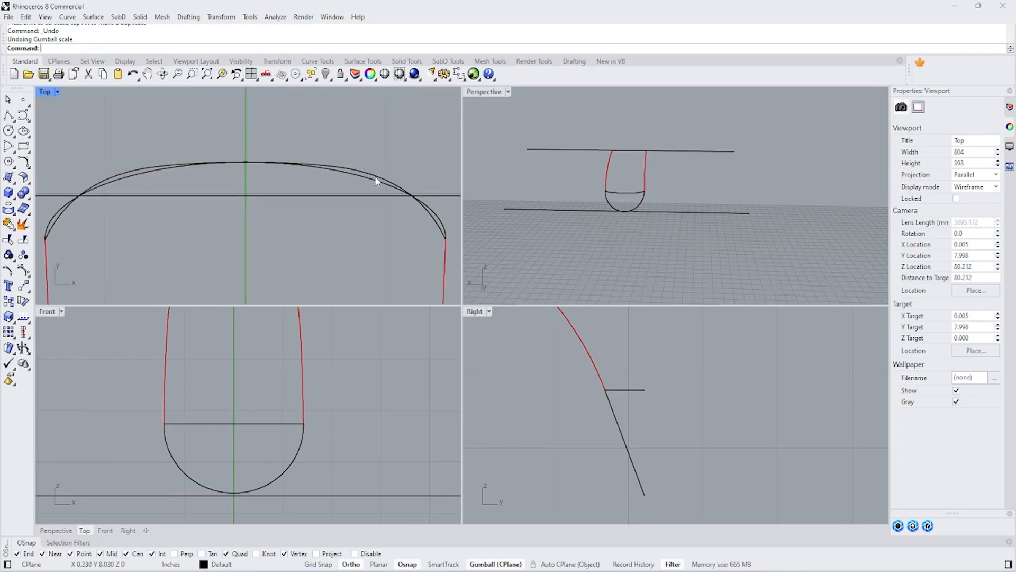
- Move the bowed curve's three inner control points about 0.014 in inward in the Top view to flatten the bow slightly
click(376, 181)
right_drag(133, 177, 175, 146)
click(118, 145)
right_drag(272, 142, 211, 173)
shift+click(398, 174)
drag(228, 141, 229, 148)
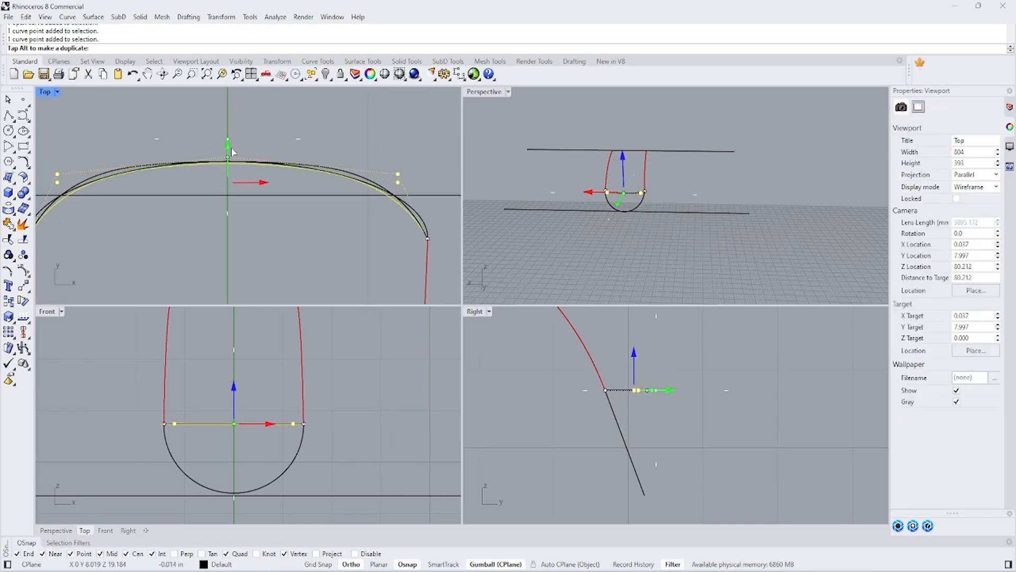
- Rotate the bowed curve 45° upward in the Right view about the lower end of the arc
click(601, 256)
right_drag(624, 215, 631, 317)
click(628, 390)
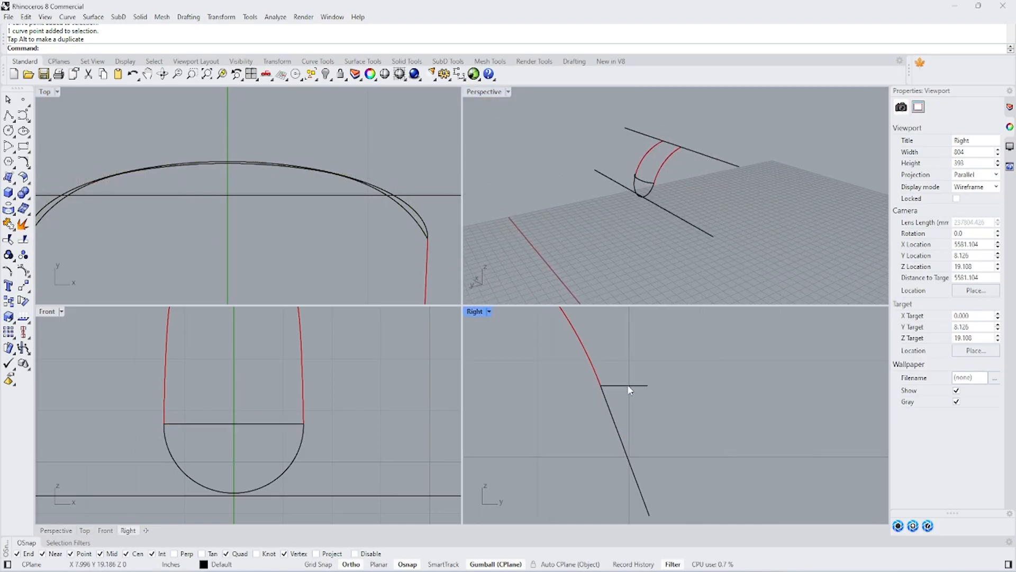
click(21, 302)
click(601, 386)
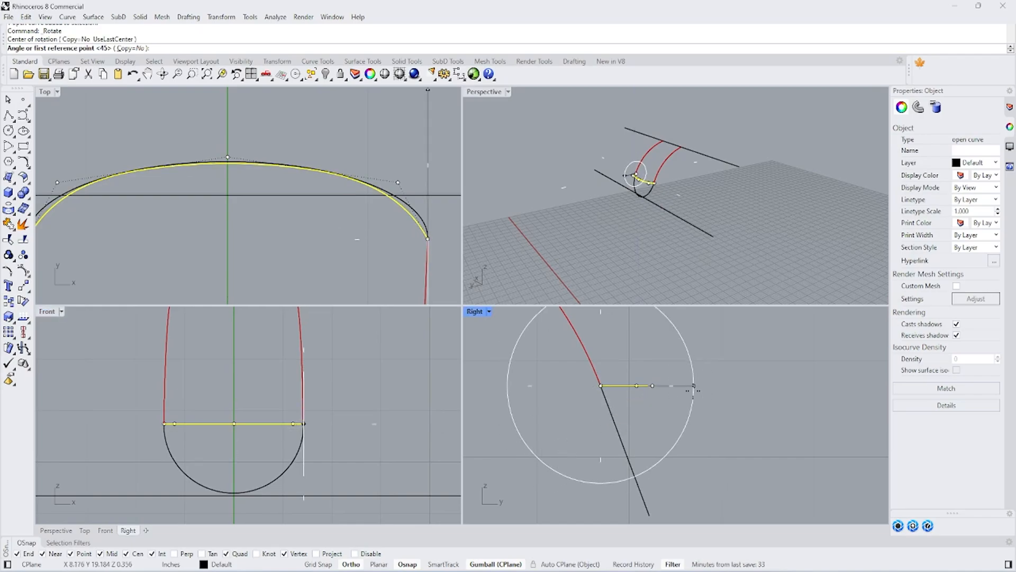
click(653, 386)
right_drag(745, 327, 704, 442)
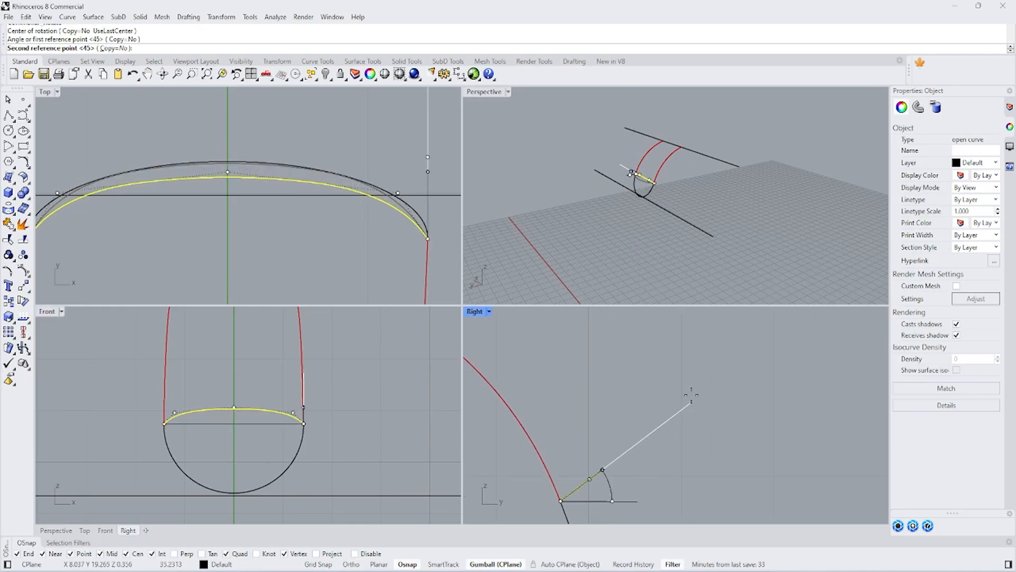
key(F8)
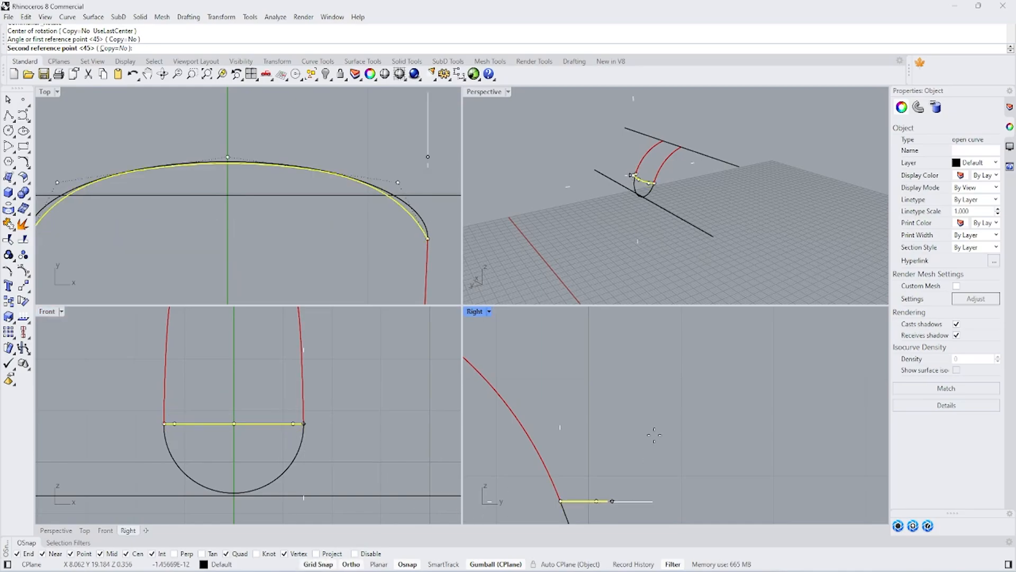
click(683, 387)
click(663, 402)
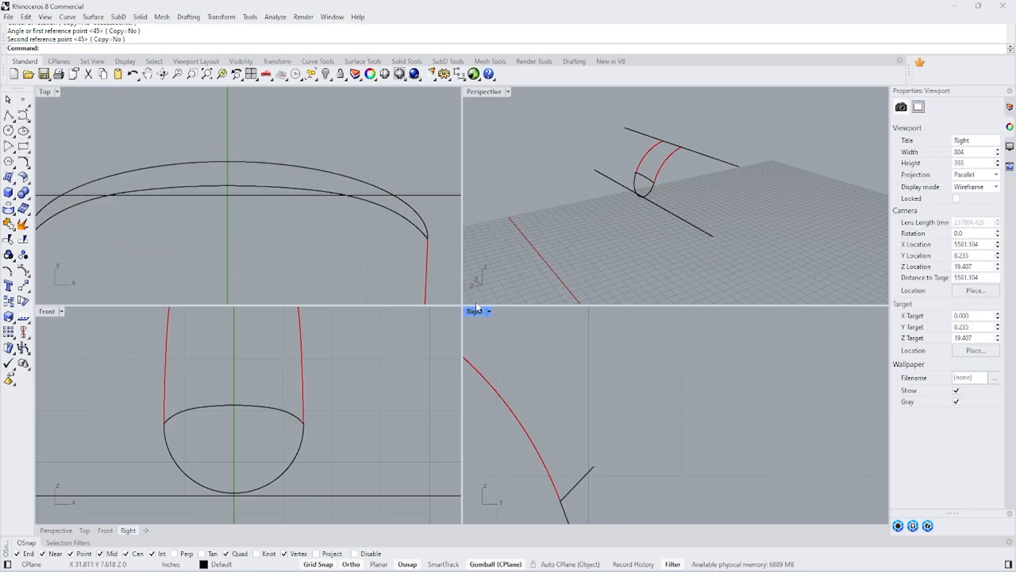
- Rotate the bowed curve slightly back down about the arc's lower end, with Ortho and Grid Snap turned off
scroll(551, 357, down, 12)
right_drag(635, 199, 683, 257)
scroll(581, 369, up, 6)
scroll(631, 199, up, 10)
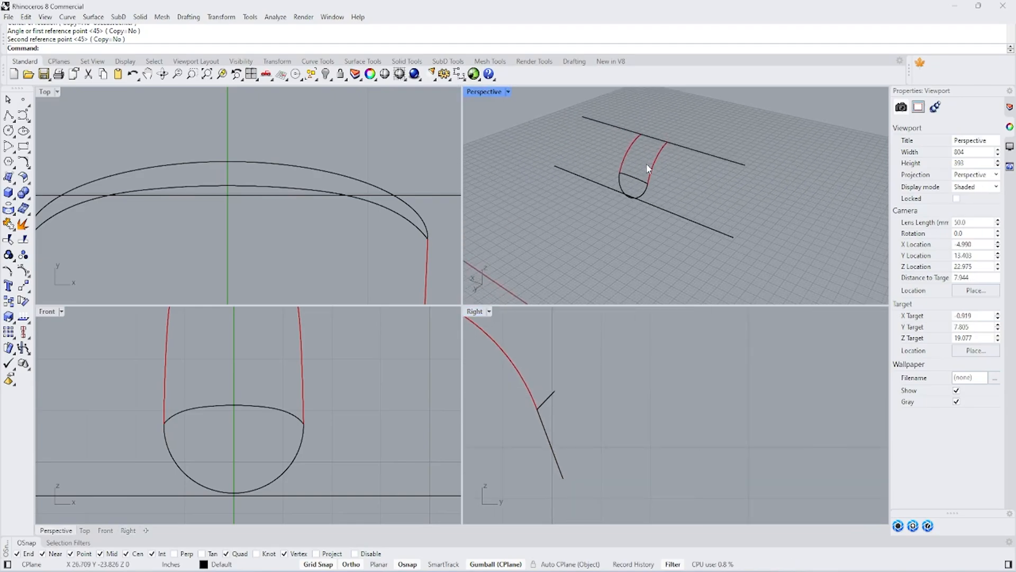
right_drag(631, 199, 661, 158)
click(661, 157)
key(Return)
click(534, 403)
click(568, 366)
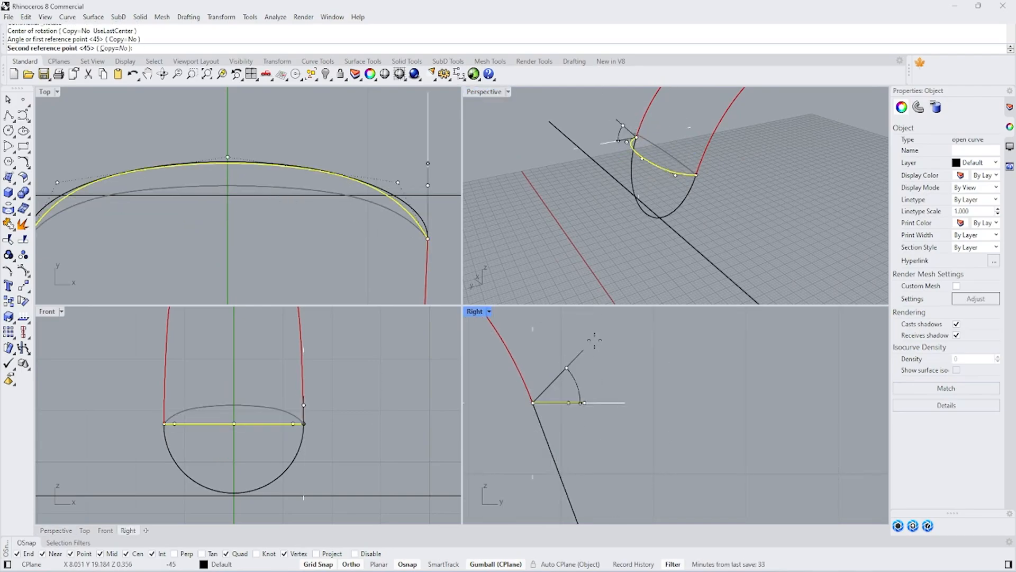
click(355, 567)
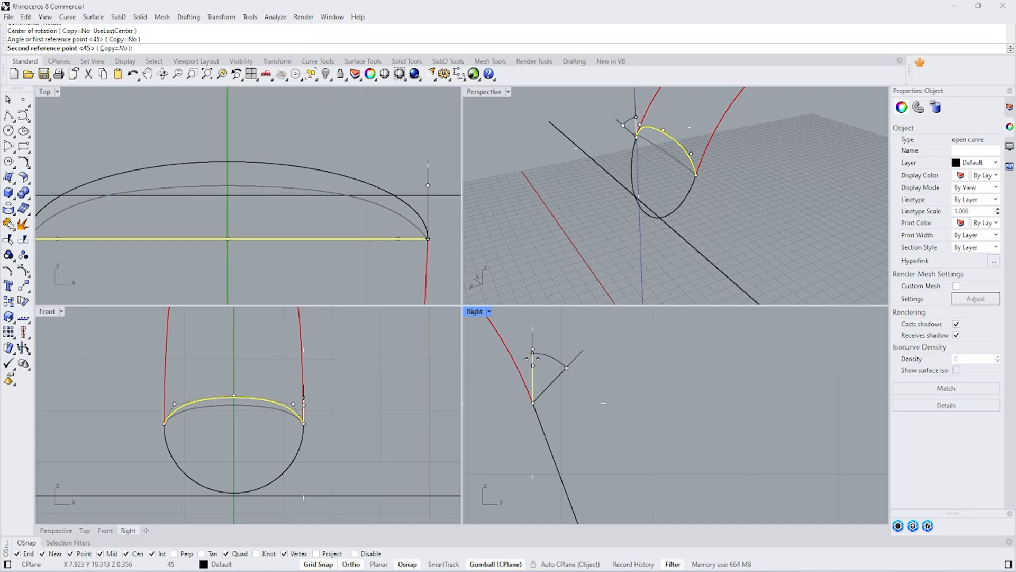
click(318, 565)
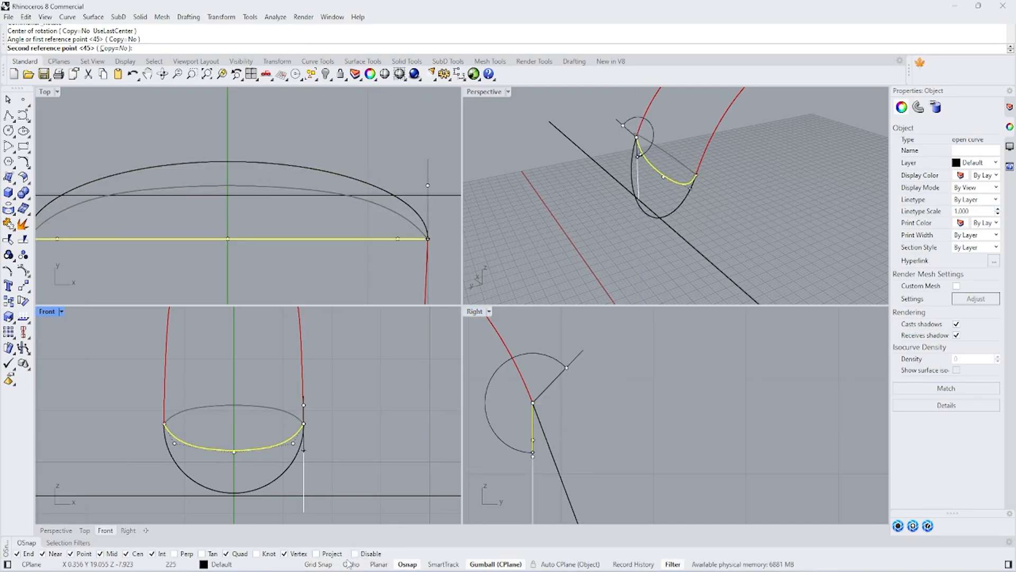
click(589, 363)
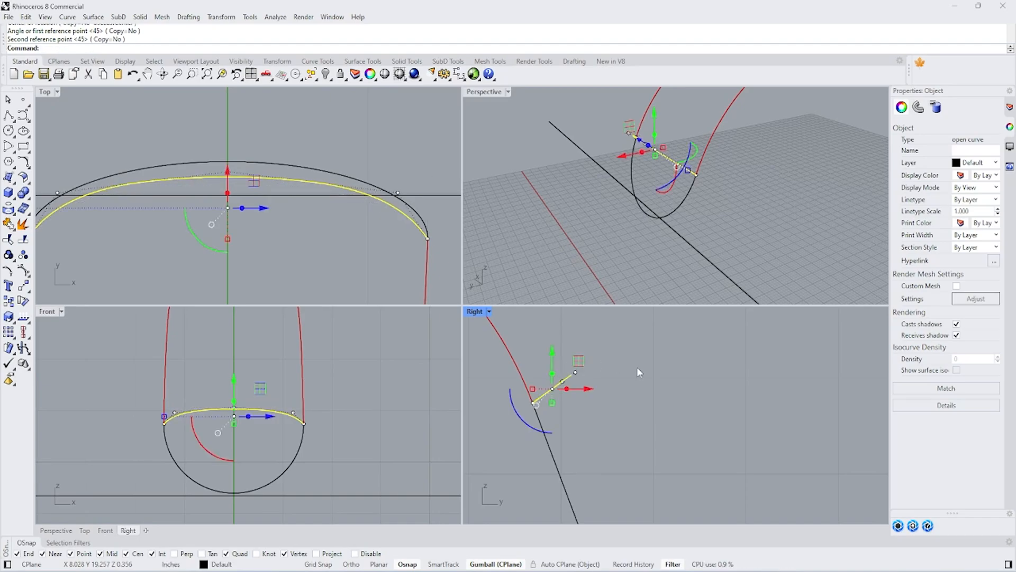
- Split the rounded blend arc at its lowest point into two halves
click(700, 361)
click(93, 16)
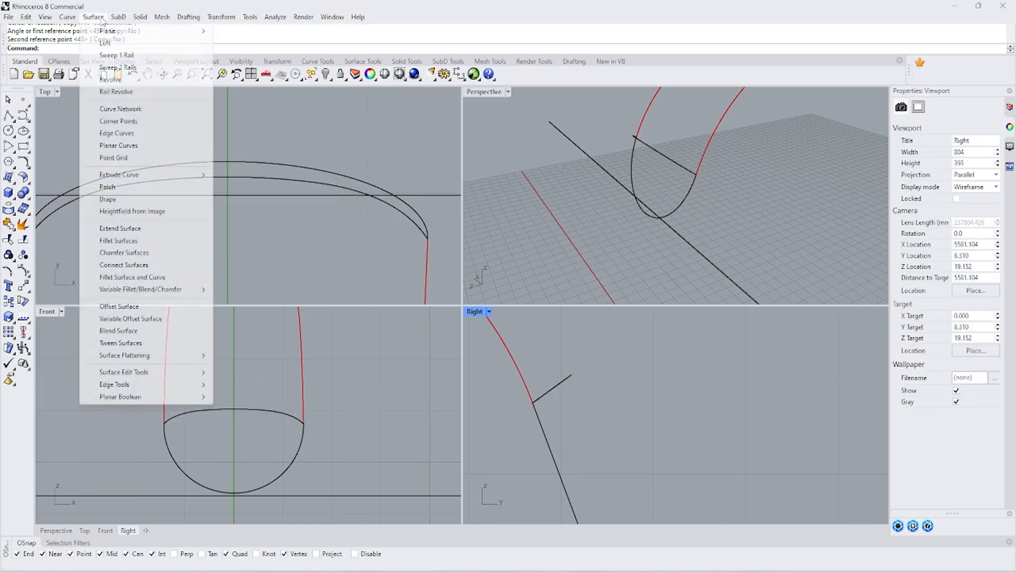
click(114, 68)
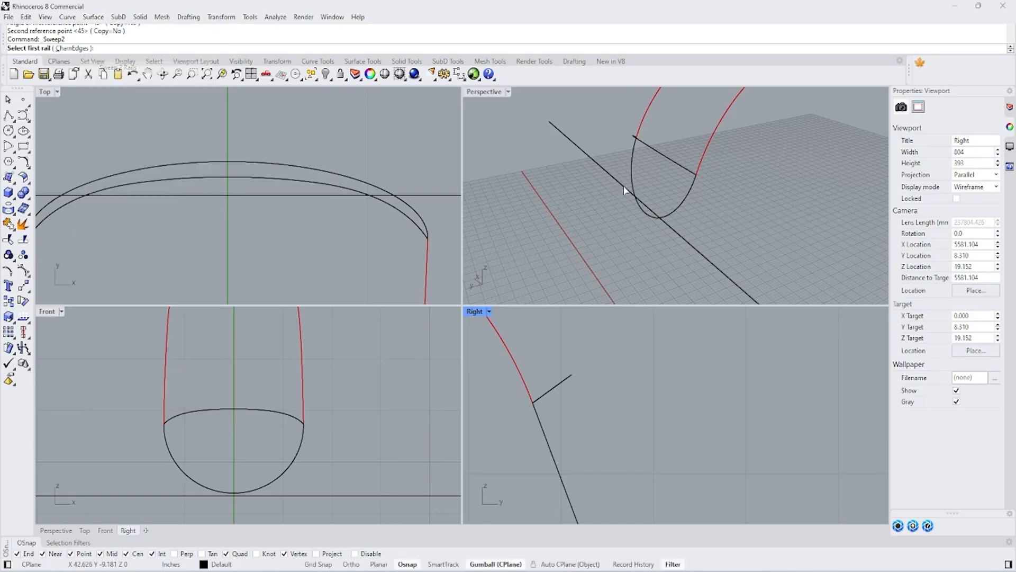
click(23, 241)
click(83, 49)
click(680, 208)
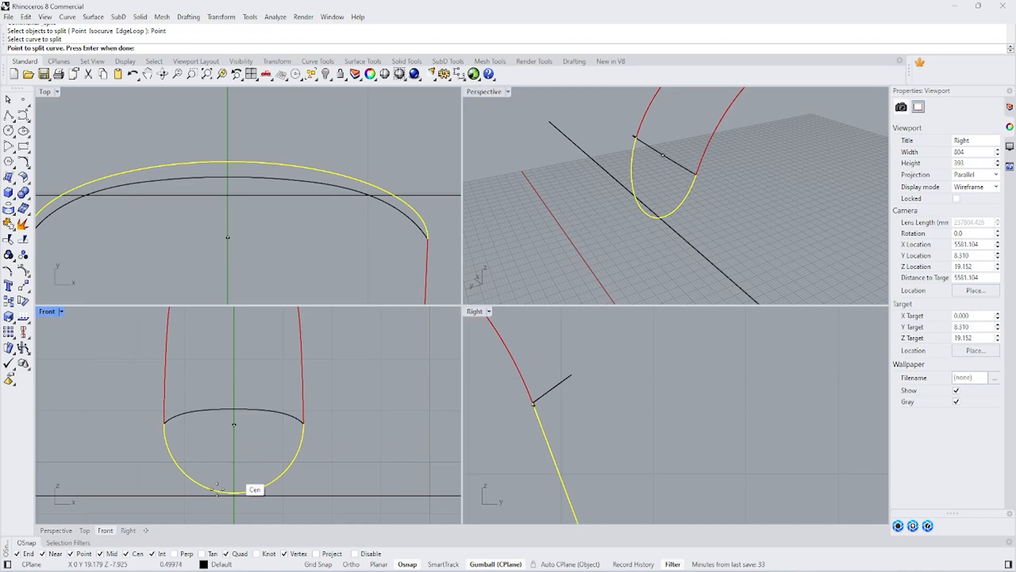
click(235, 493)
key(Return)
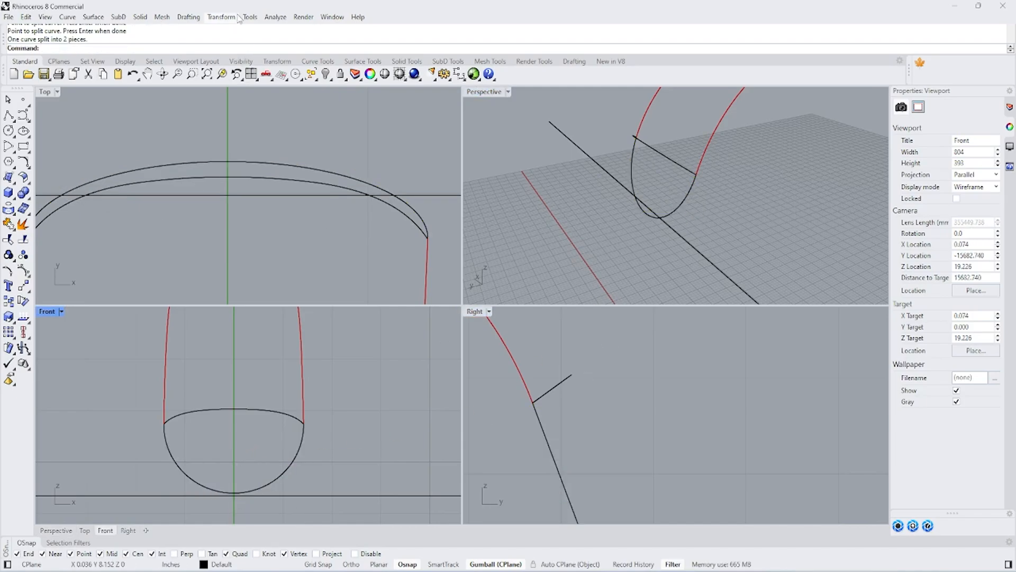
- Create a two-rail sweep along the two halves of the blend arc, using the bowed curve as the profile
click(94, 17)
click(114, 70)
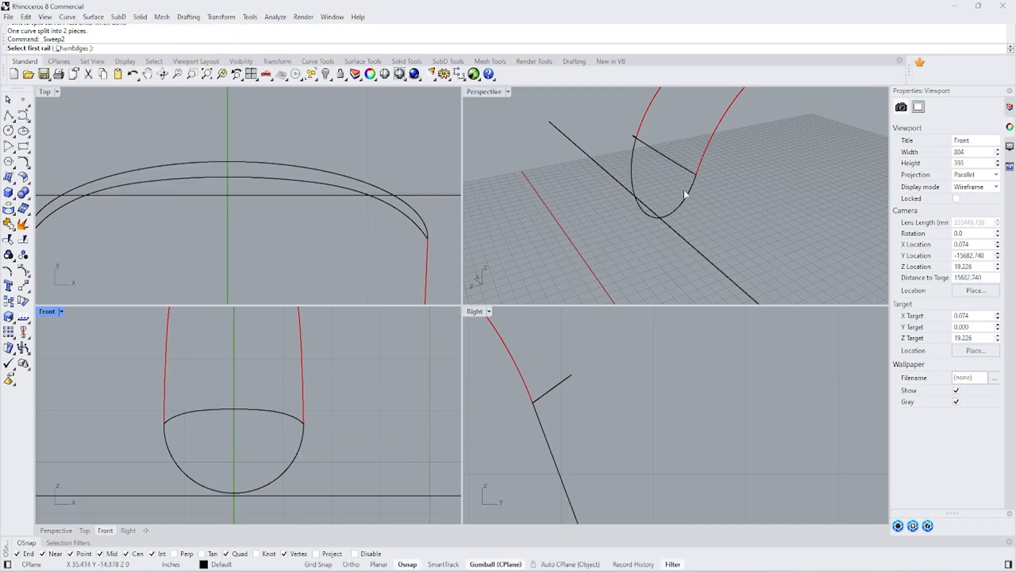
click(691, 203)
click(634, 173)
click(670, 159)
key(Return)
key(Return)
- Create a two-rail sweep along the two outer arcs, using the same bowed curve as the profile
key(Return)
click(703, 159)
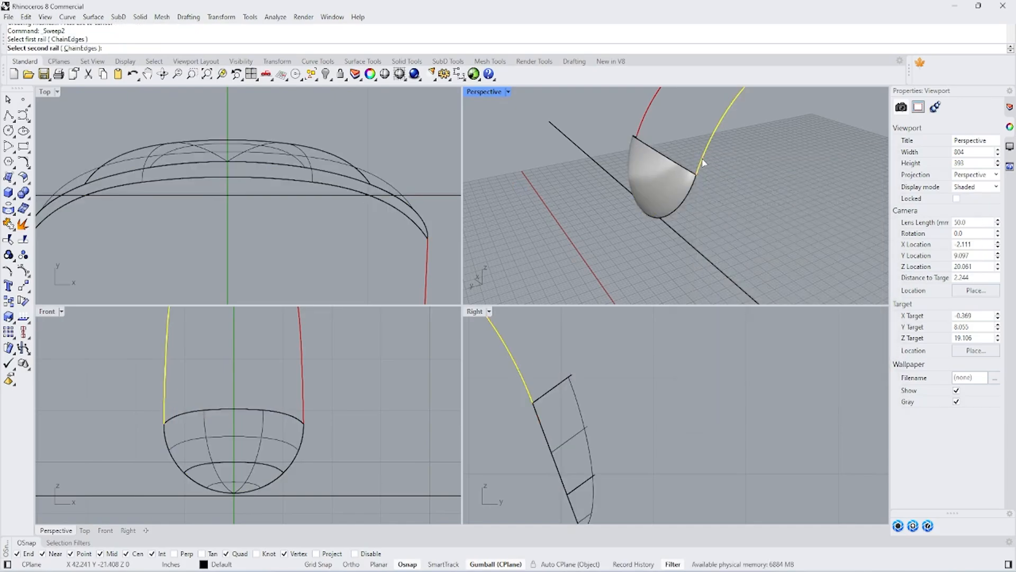
click(643, 115)
click(684, 168)
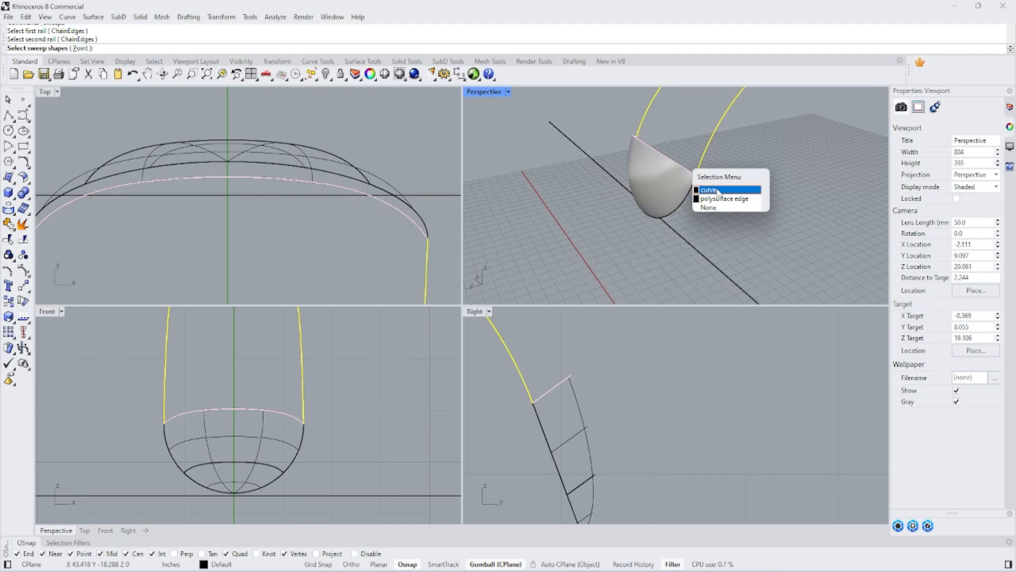
click(717, 189)
scroll(664, 220, down, 7)
key(Return)
key(Return)
- Join the upper swept surface with the lower rounded sweep into one ornament polysurface
right_drag(705, 149, 630, 157)
scroll(630, 159, up, 5)
click(632, 166)
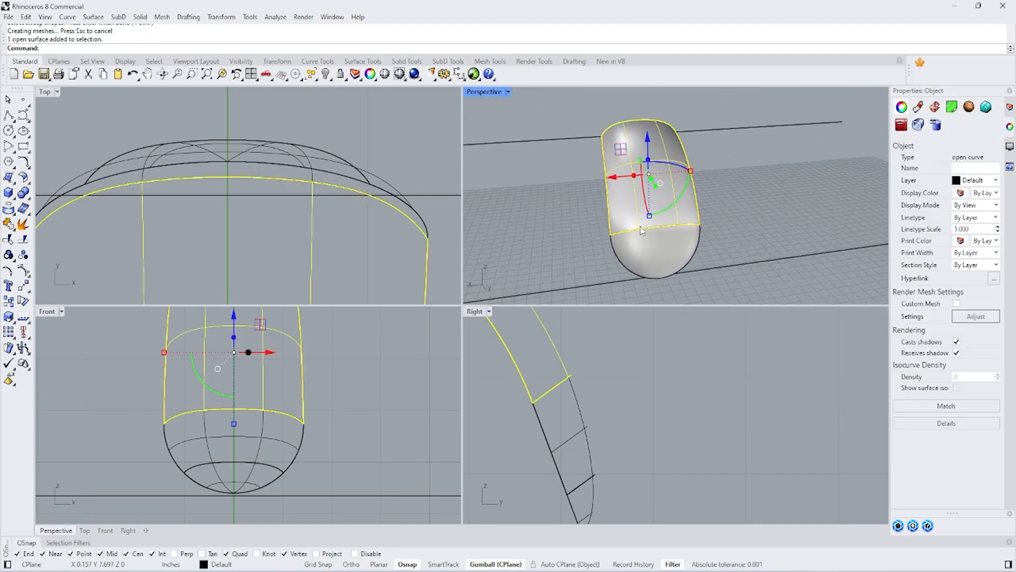
shift+click(637, 253)
right_drag(636, 253, 712, 233)
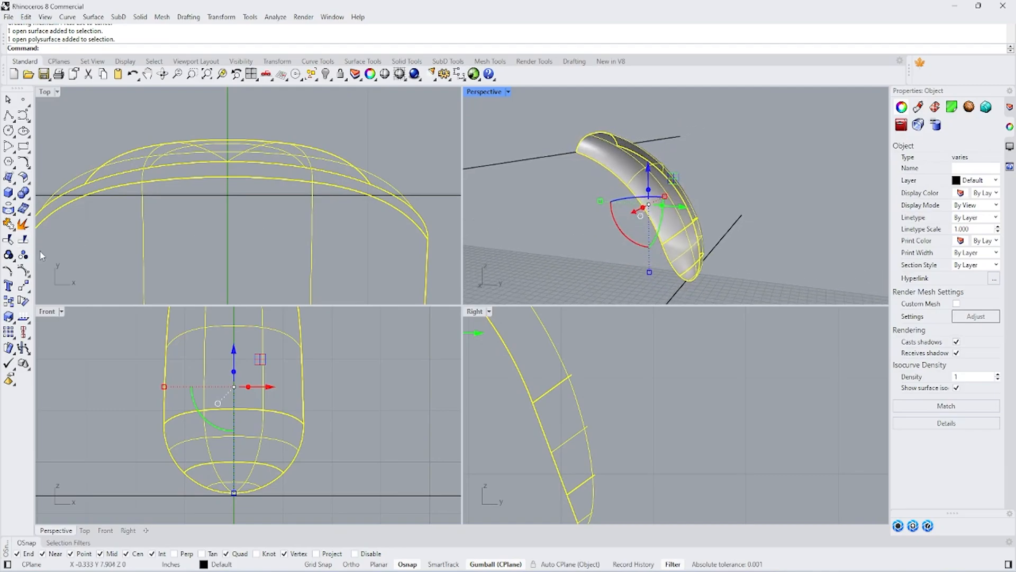
click(9, 224)
- Bring back only the hidden ring moulding behind the ornament, leaving the other hidden objects hidden
scroll(519, 226, down, 3)
click(326, 74)
click(355, 97)
click(580, 178)
right_click(672, 222)
right_drag(733, 213, 579, 268)
scroll(658, 159, up, 4)
- Polar-array the rounded ornament around the origin in the Top view with 70 items over 360 degrees
click(657, 204)
scroll(658, 204, down, 6)
scroll(763, 188, up, 2)
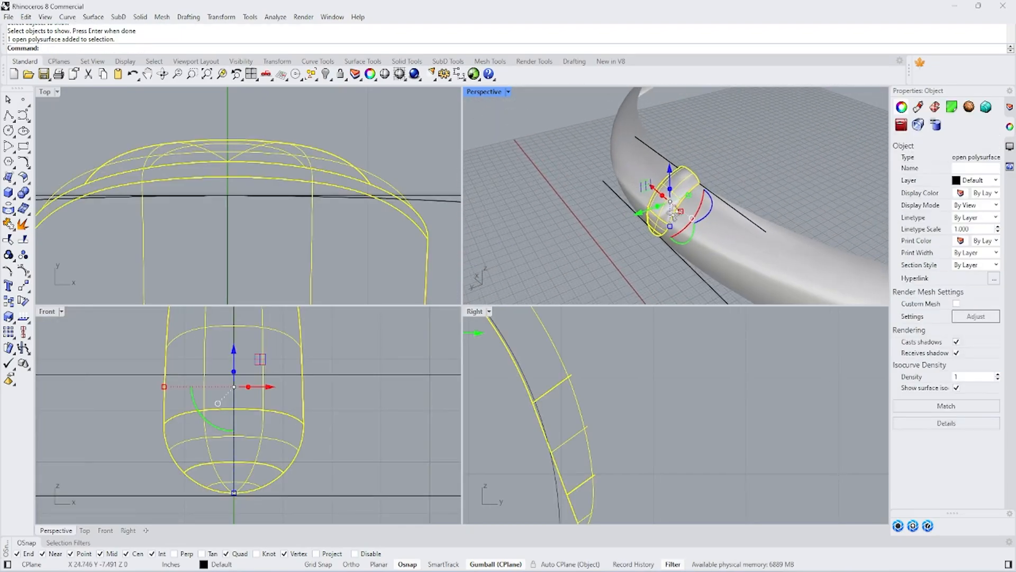
right_drag(659, 225, 719, 204)
scroll(313, 186, down, 6)
scroll(313, 188, down, 4)
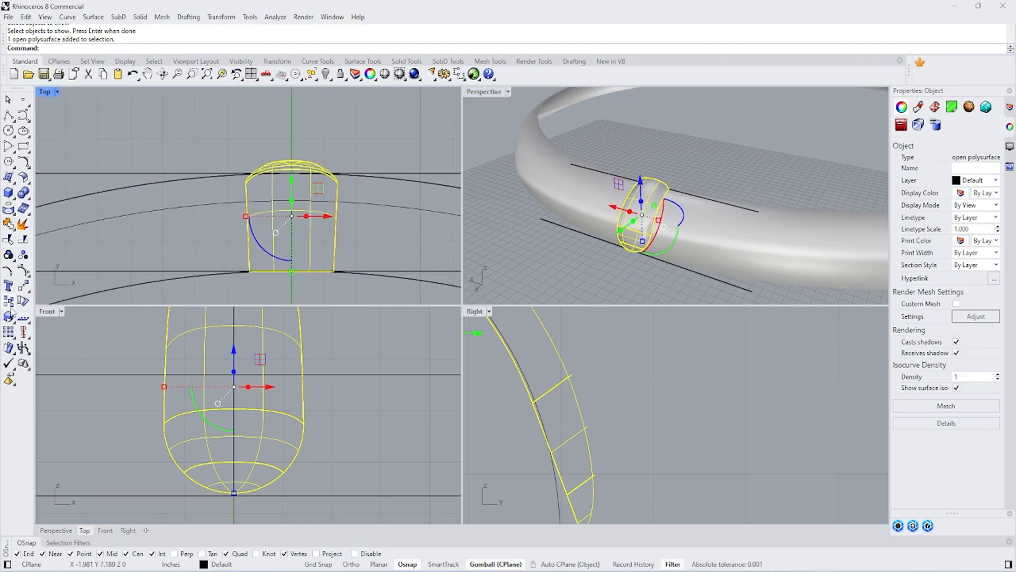
click(14, 339)
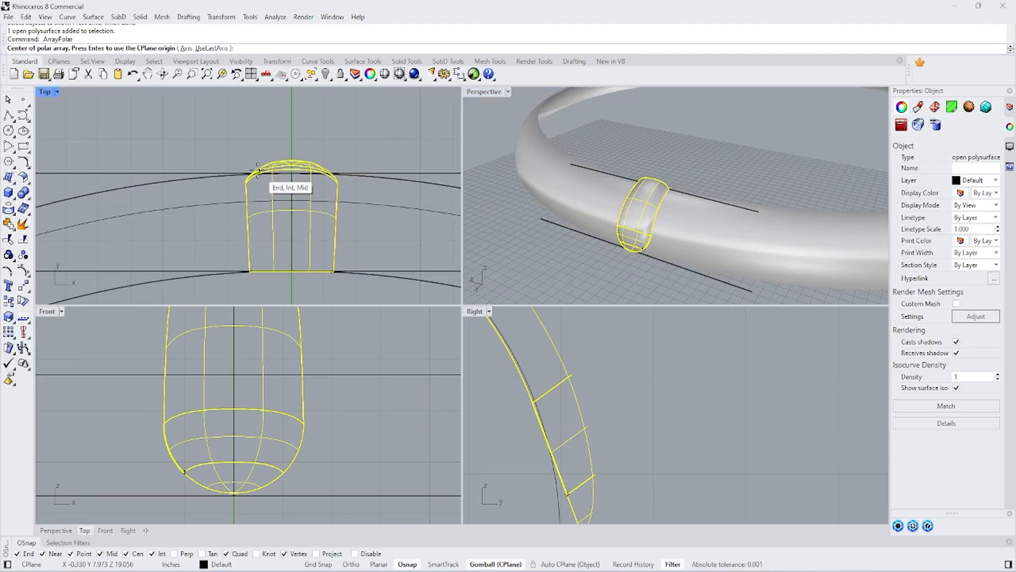
scroll(329, 130, down, 6)
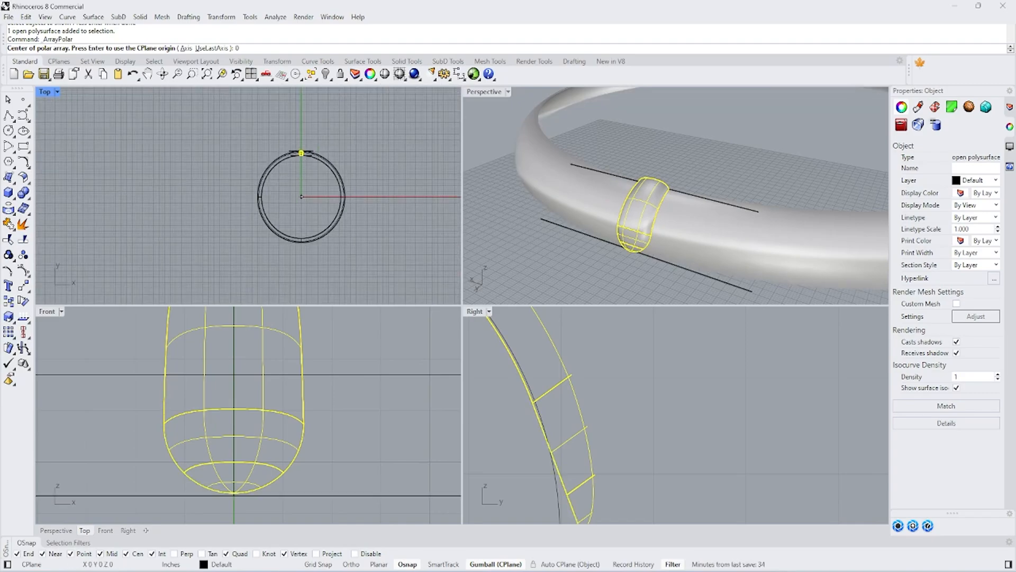
key(Return)
text(70)
key(Return)
key(Return)
key(Return)
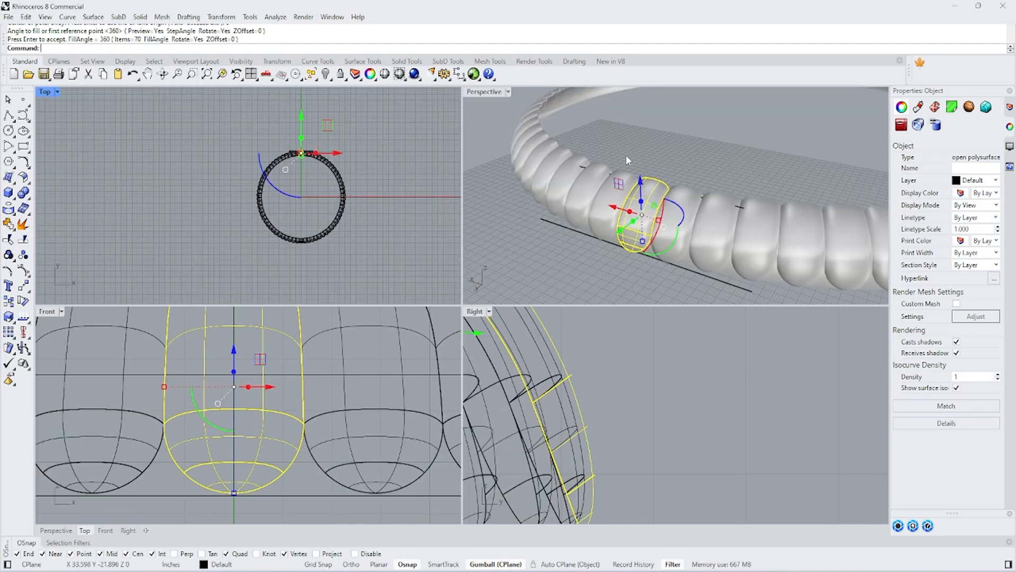
- Show all hidden objects of the urn and maximize the Perspective view
click(679, 142)
right_drag(679, 142, 681, 179)
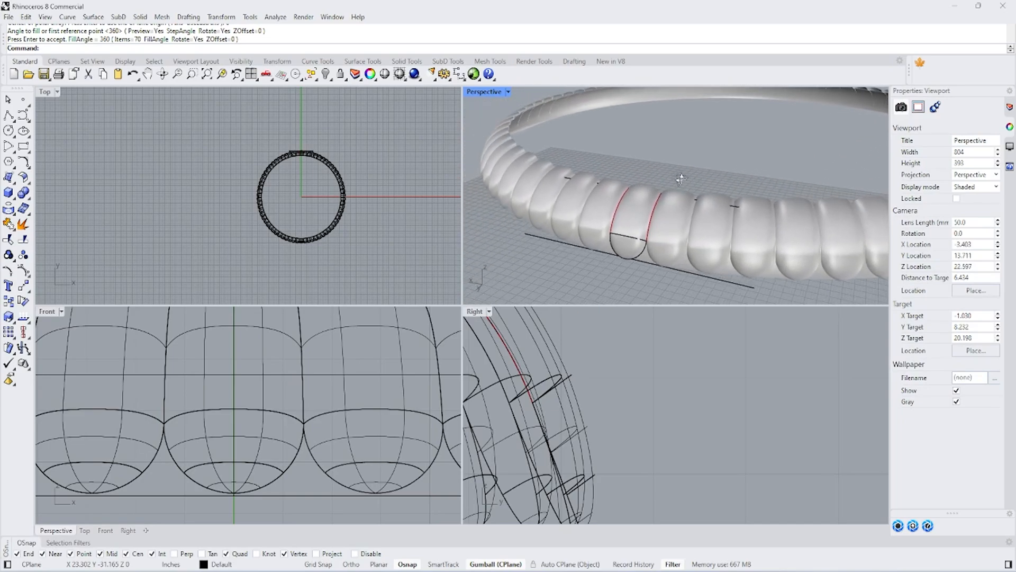
scroll(516, 111, down, 8)
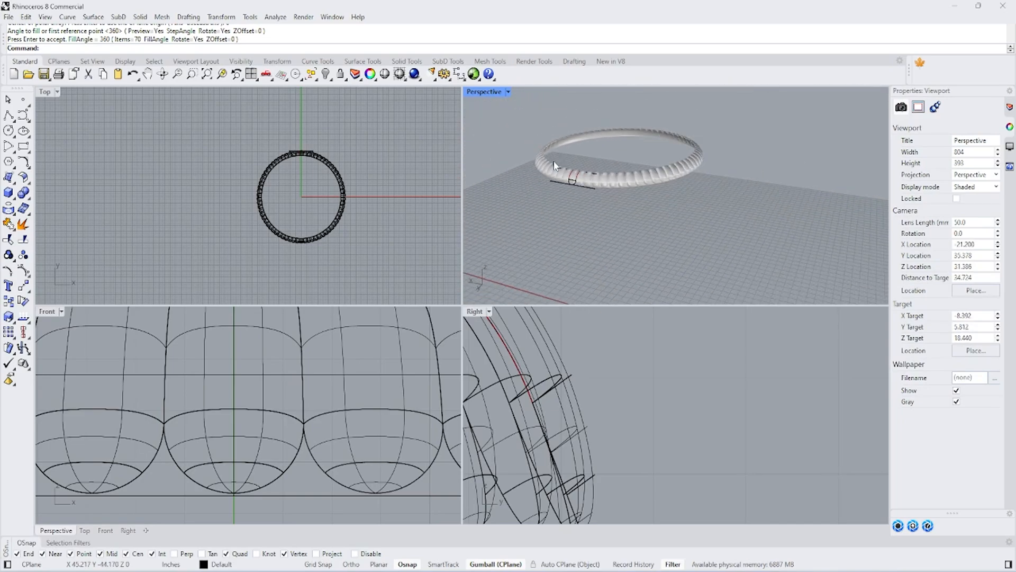
click(330, 78)
click(342, 95)
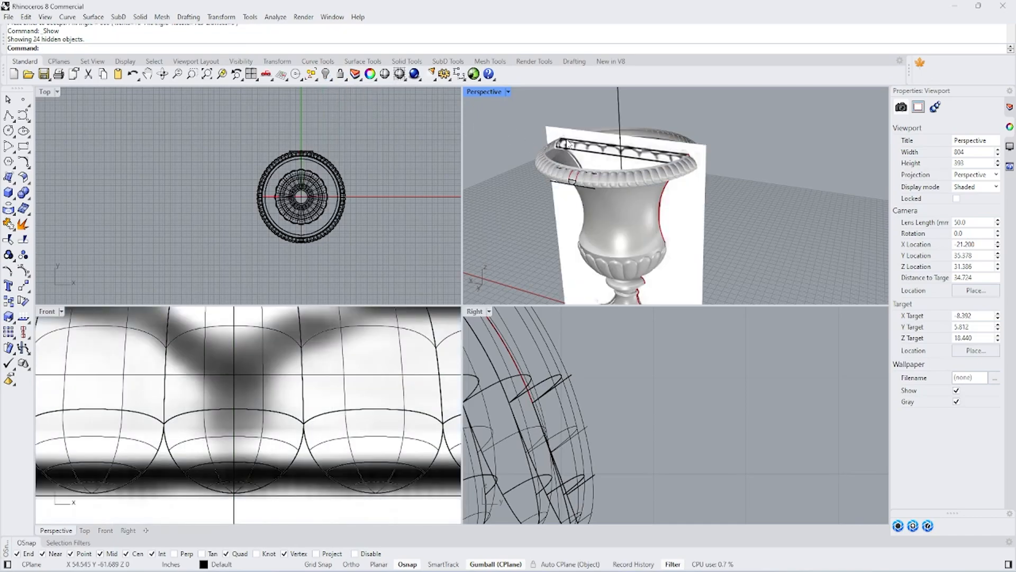
double_click(473, 95)
scroll(499, 101, down, 3)
scroll(389, 196, up, 5)
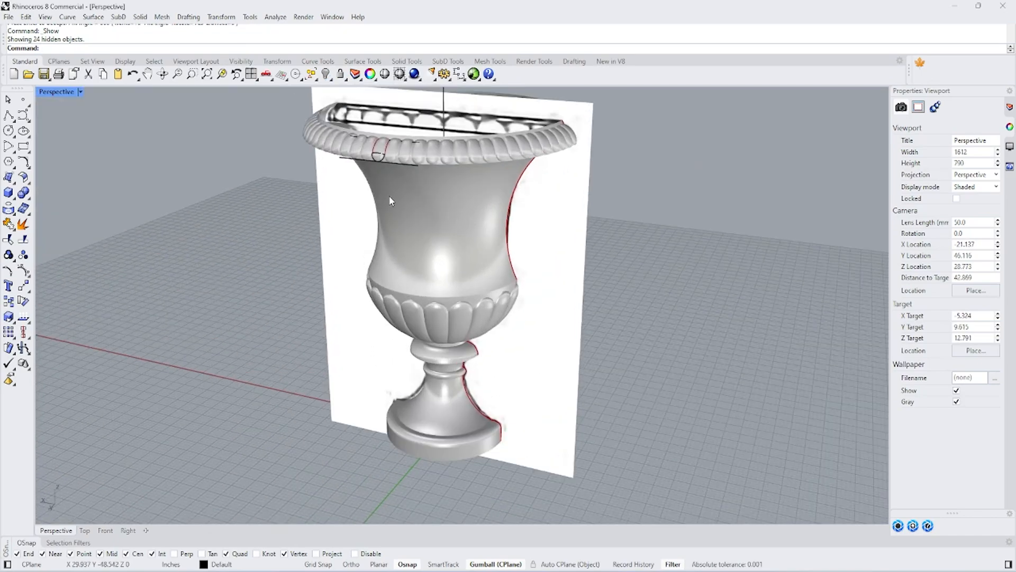
scroll(424, 142, up, 7)
right_drag(424, 142, 467, 182)
scroll(563, 138, down, 10)
- Join the arrayed rounded ornaments around the rim
drag(188, 94, 569, 249)
click(9, 224)
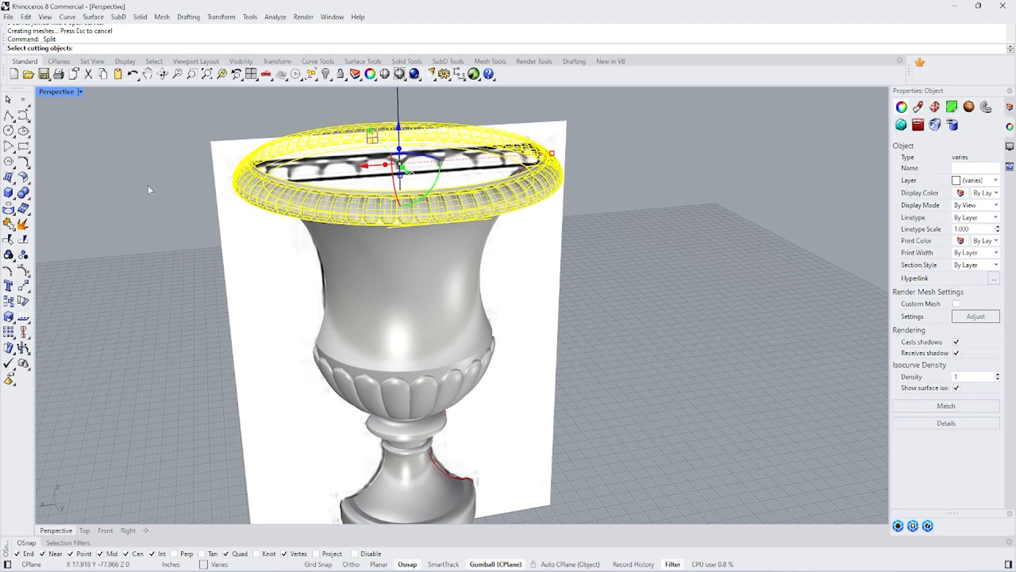
key(Escape)
click(5, 226)
click(77, 231)
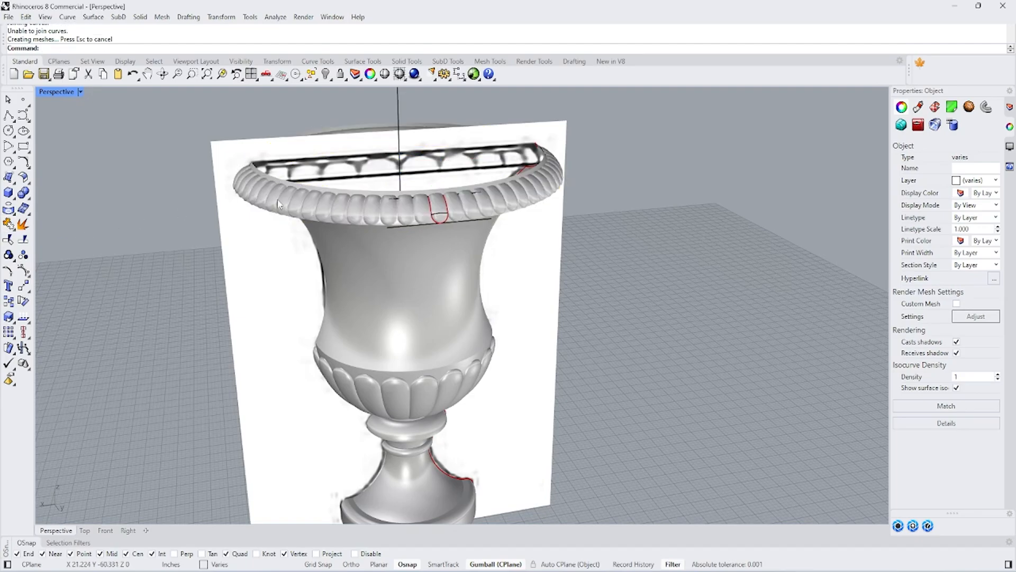
click(279, 203)
scroll(279, 204, up, 2)
right_drag(304, 254, 323, 151)
scroll(344, 214, up, 8)
scroll(381, 178, down, 10)
click(251, 205)
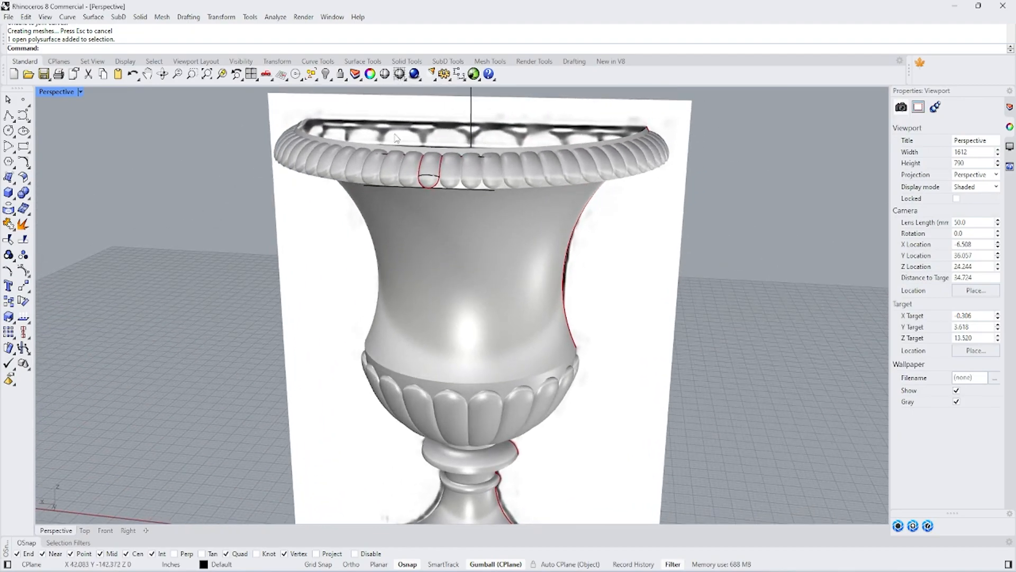
- Hide the reference picture and all curves so only the urn's surfaces remain
click(395, 132)
click(328, 80)
scroll(363, 188, down, 10)
right_drag(363, 188, 396, 178)
click(25, 16)
mouse_move(95, 139)
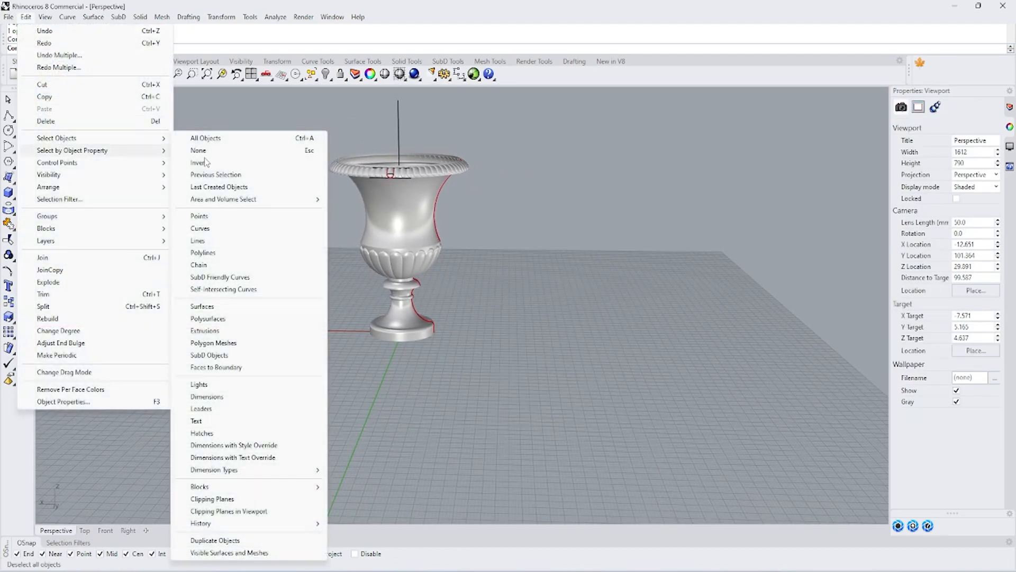
click(212, 229)
click(326, 74)
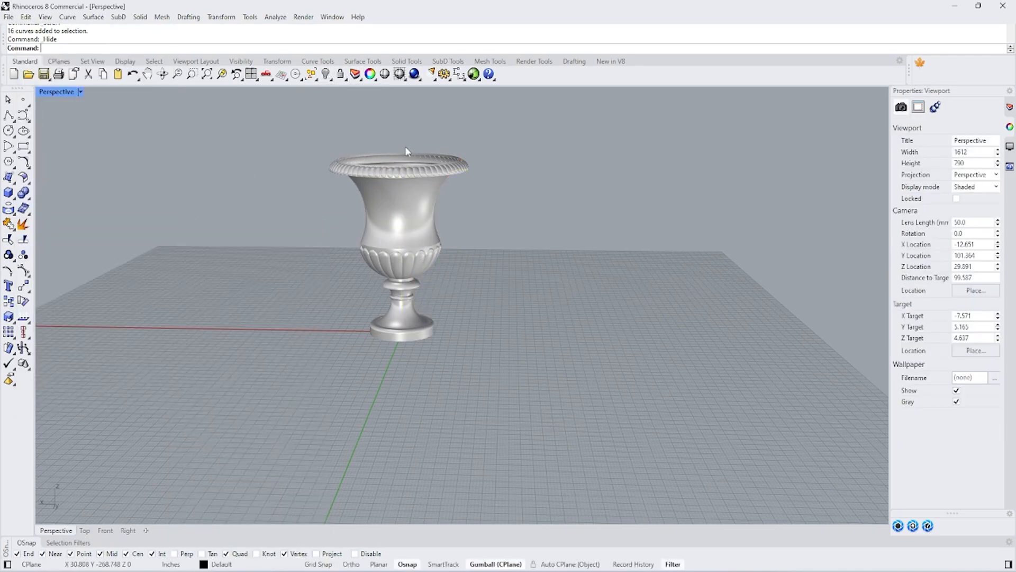
scroll(405, 142, up, 10)
scroll(587, 189, down, 2)
right_drag(532, 229, 533, 193)
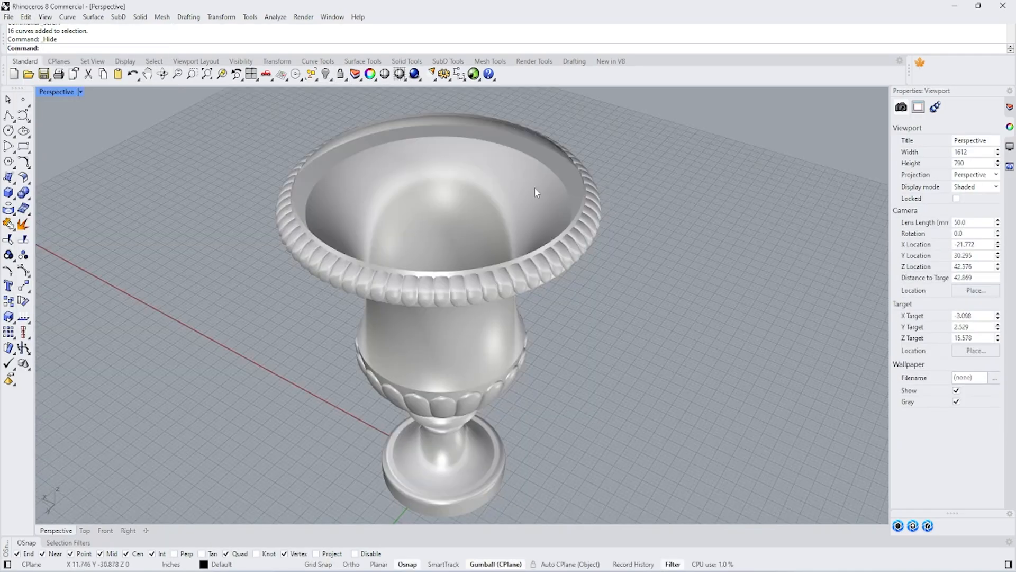
scroll(450, 217, down, 4)
scroll(362, 164, up, 8)
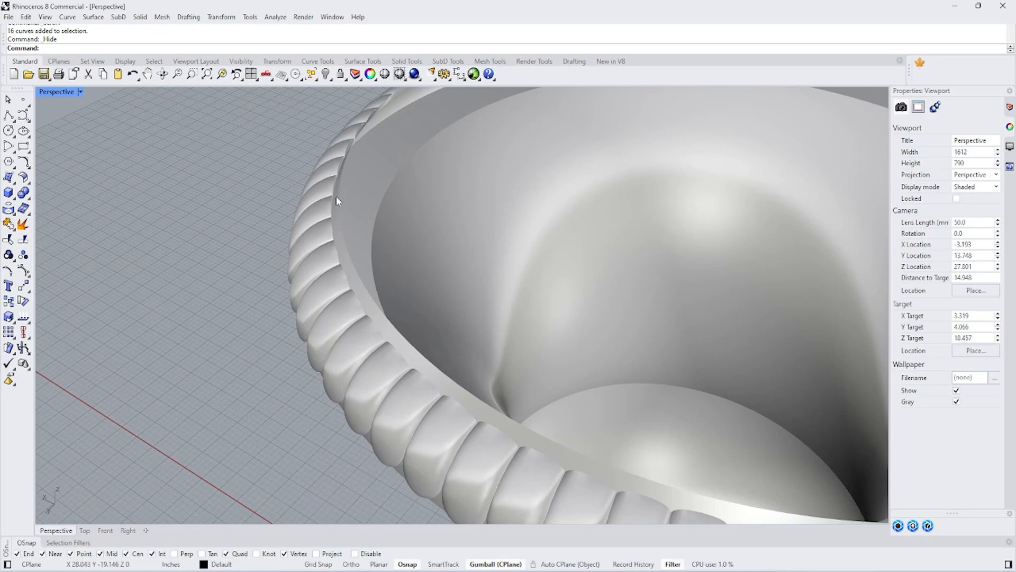
click(337, 200)
right_drag(386, 256, 423, 214)
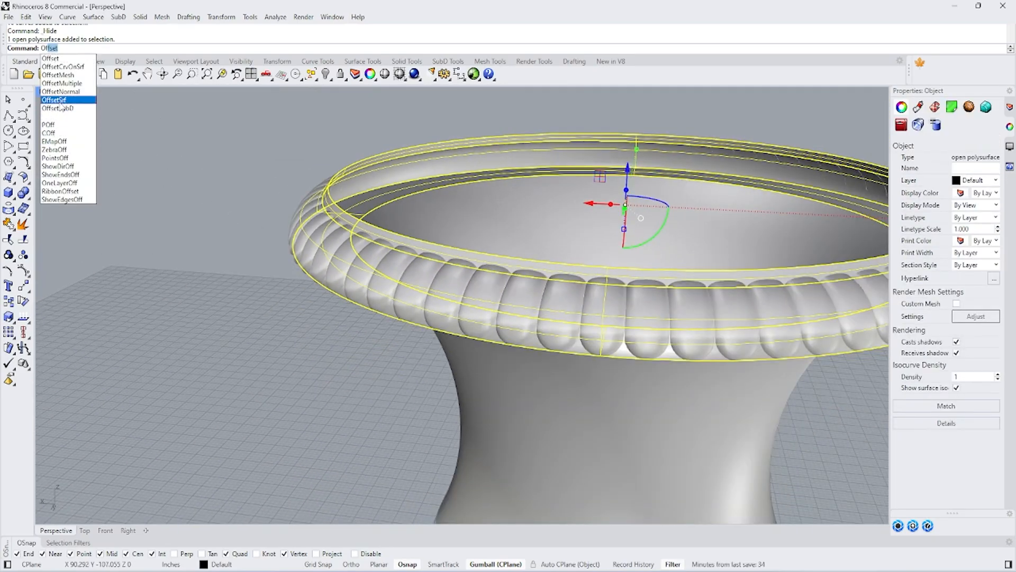
- Select everything visible and join the urn's surfaces and polysurfaces
click(329, 231)
scroll(359, 192, down, 8)
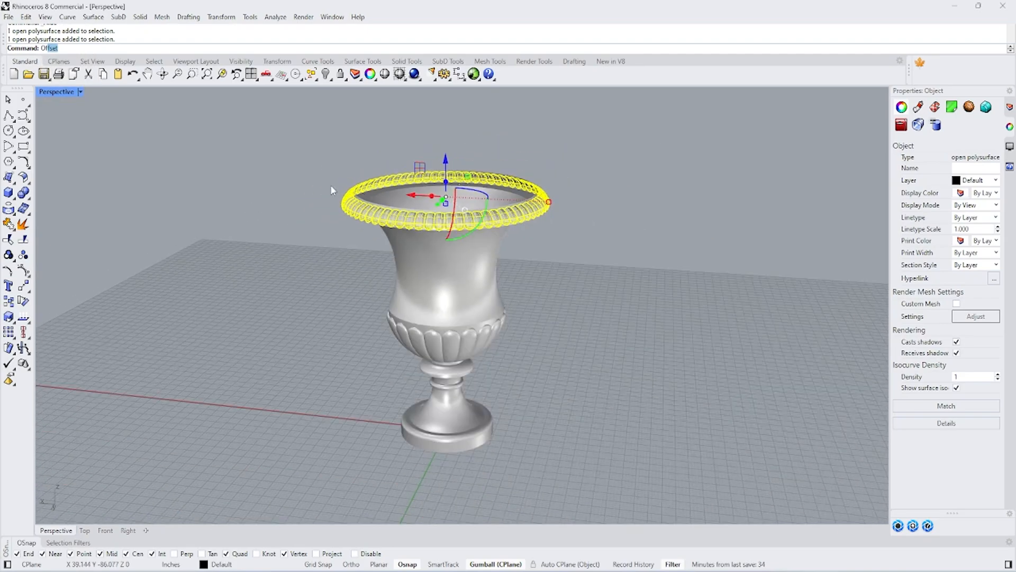
click(248, 127)
key(ctrl+a)
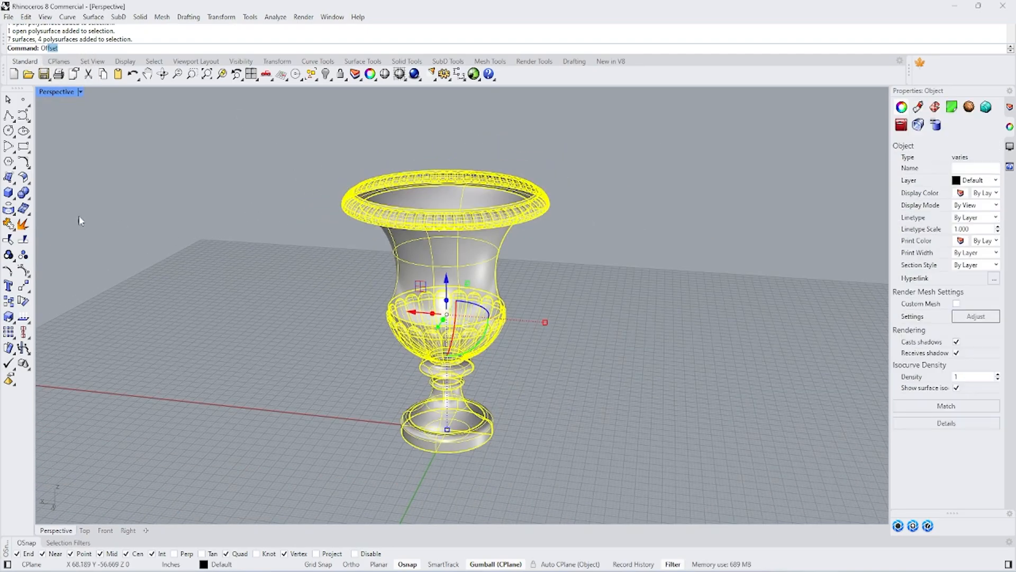
key(ctrl+j)
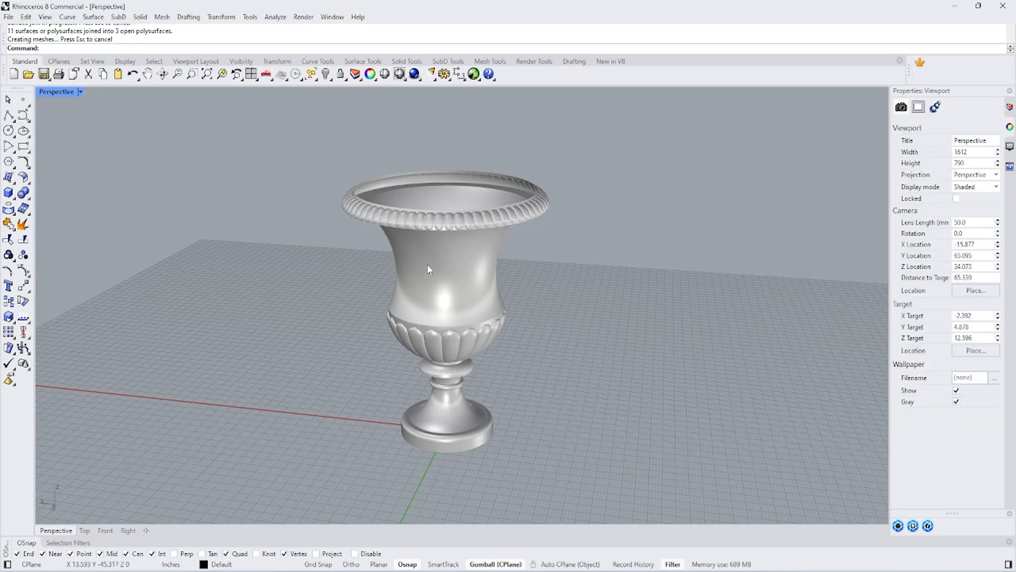
- Offset the joined smooth urn body inward by 4 mm with OffsetSrf, flipping all directions and keeping the Solid option on
scroll(447, 249, up, 5)
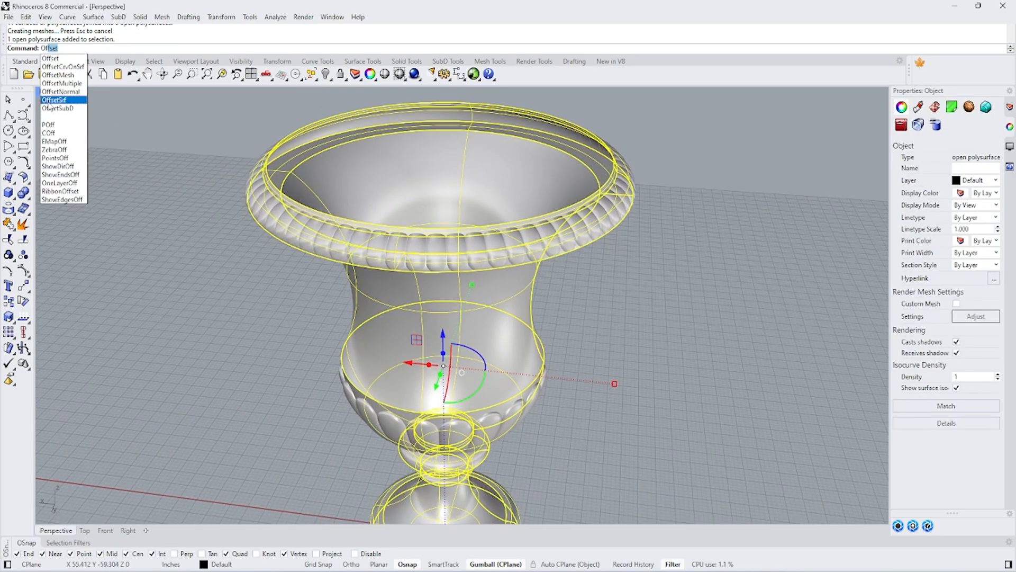
click(60, 99)
click(437, 48)
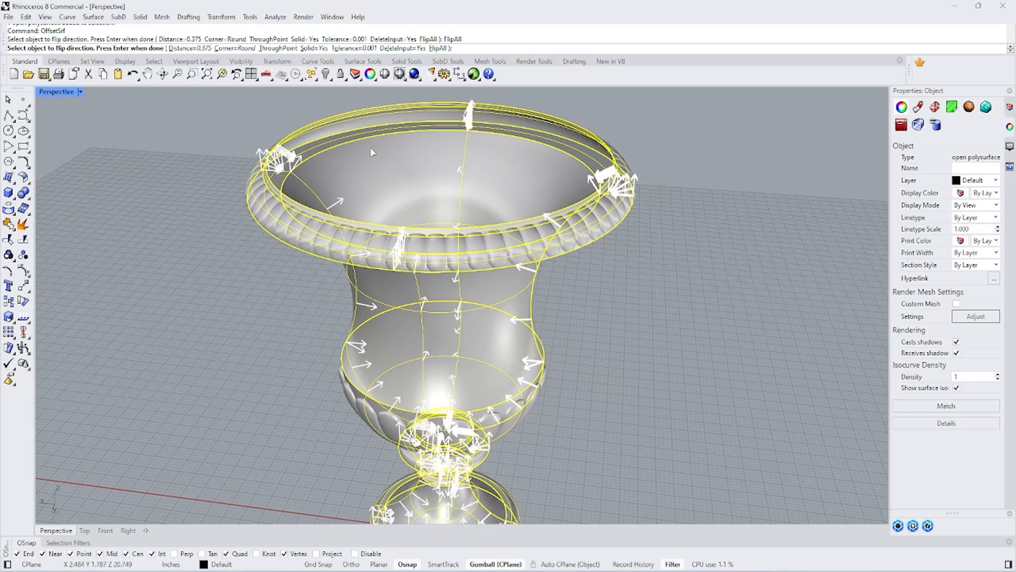
text(4)
key(Return)
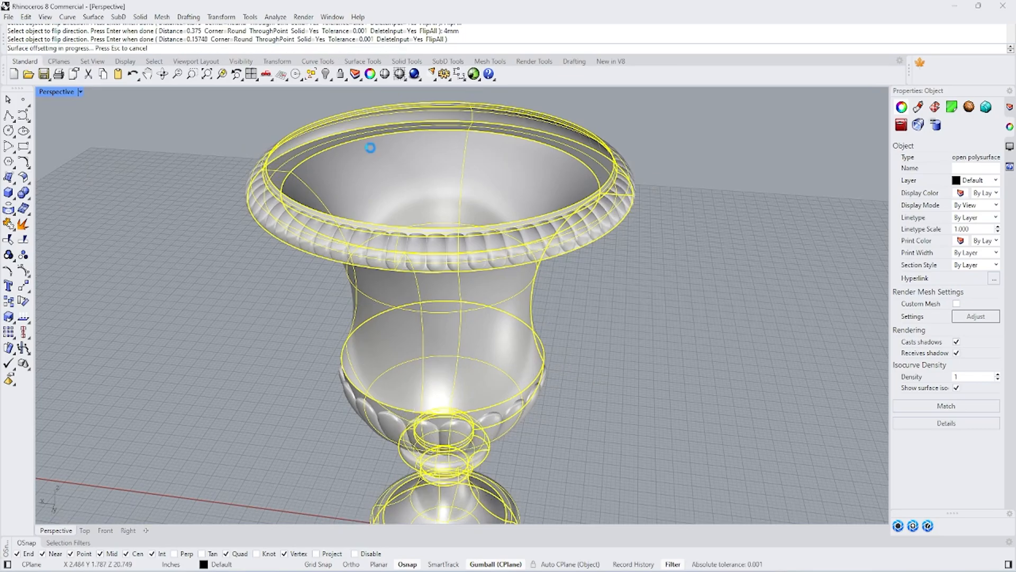
- Examine the offset thickness at the rim, the ornament ring, the fluted bowl and the base from several angles
scroll(269, 179, up, 10)
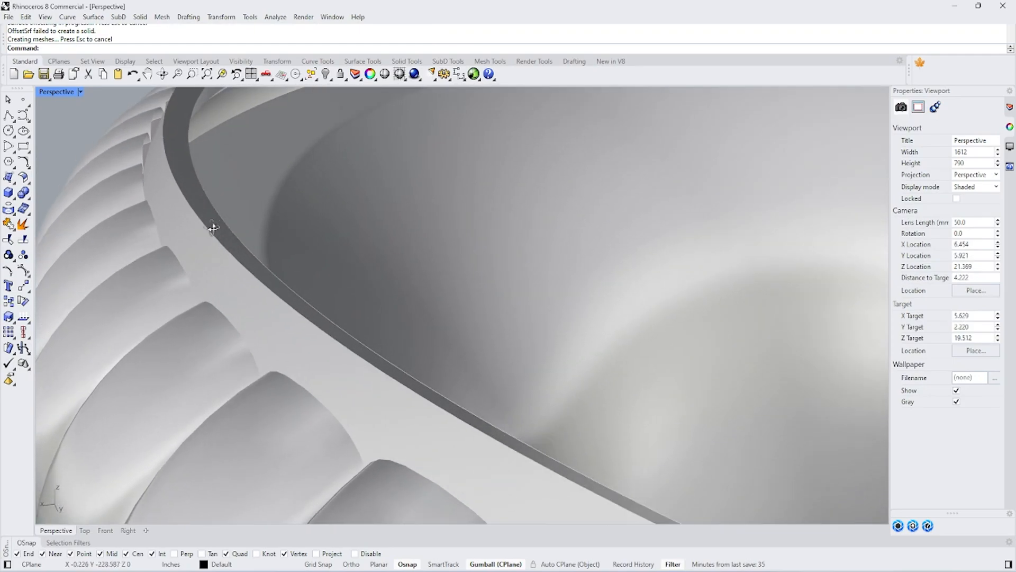
right_drag(213, 227, 159, 195)
scroll(160, 195, down, 10)
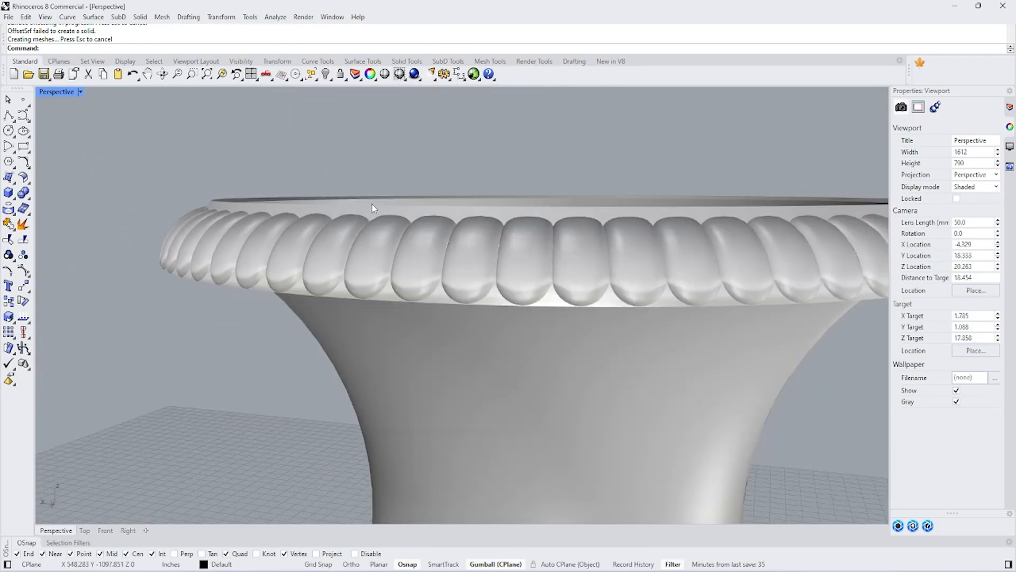
right_drag(358, 204, 364, 263)
scroll(330, 214, down, 9)
scroll(334, 217, down, 8)
right_drag(419, 359, 390, 309)
scroll(390, 310, up, 6)
scroll(391, 307, up, 2)
right_drag(425, 258, 459, 304)
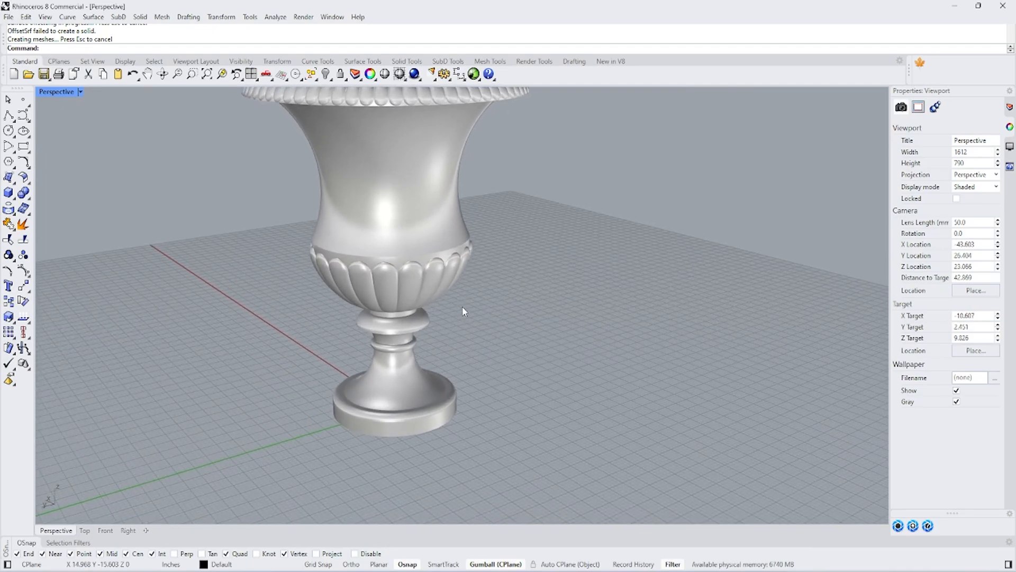
scroll(458, 305, down, 6)
- Set the maximized Perspective view to the Rendered display mode and frame the whole urn
click(251, 75)
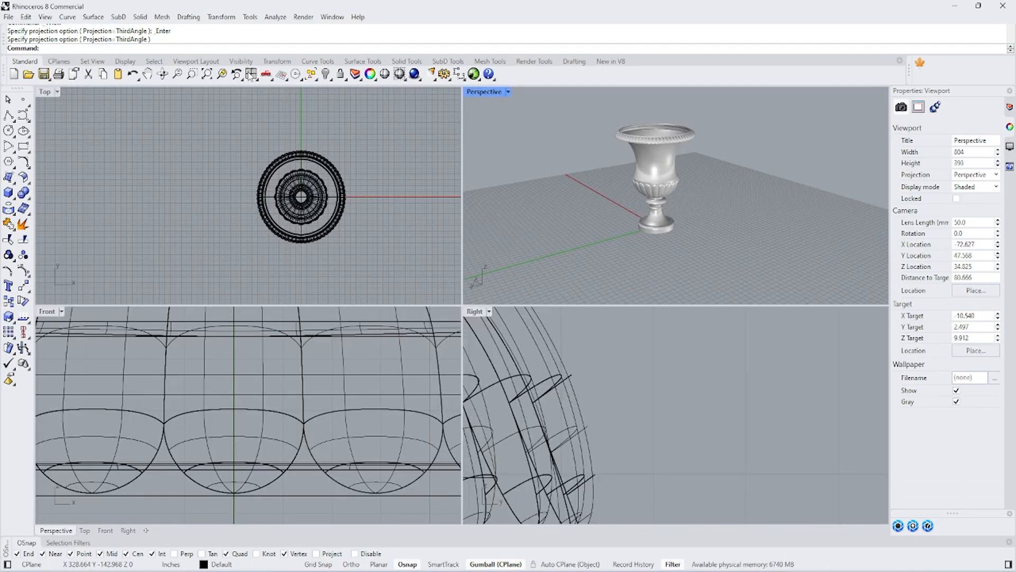
double_click(492, 92)
scroll(421, 212, up, 3)
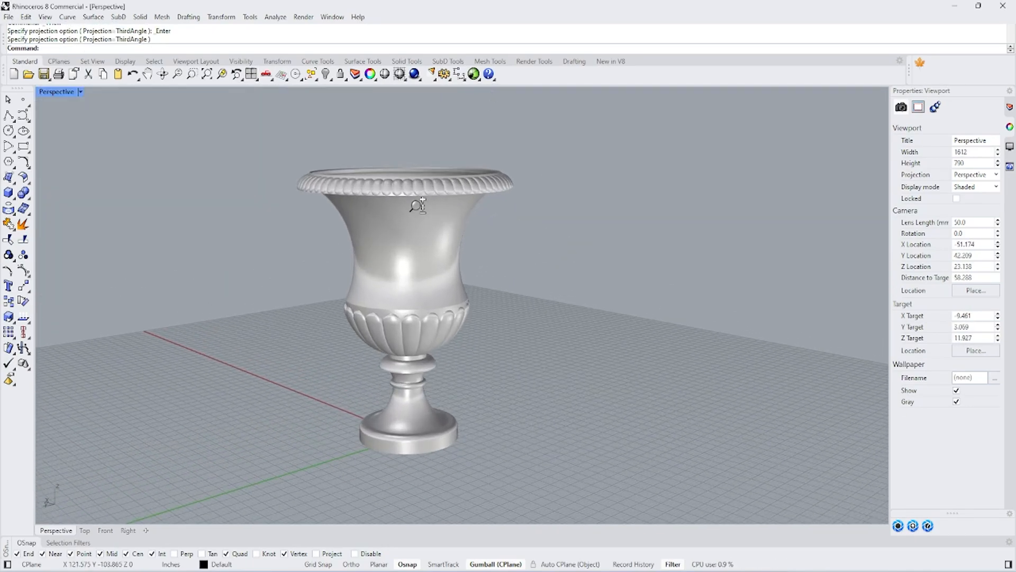
right_drag(397, 204, 397, 211)
click(62, 93)
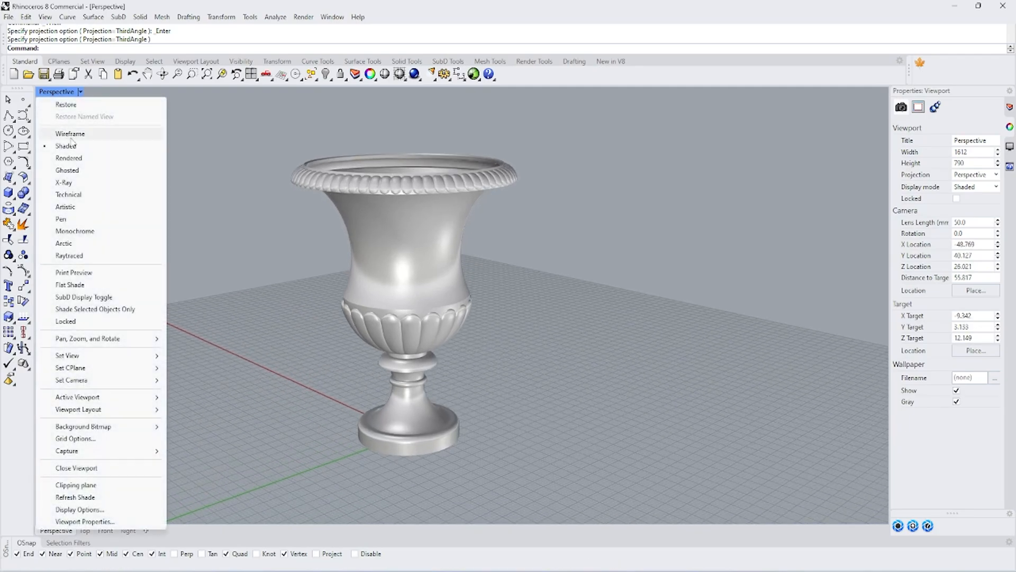
click(72, 158)
right_drag(408, 195, 495, 189)
shift+right_drag(379, 207, 564, 295)
scroll(544, 241, up, 2)
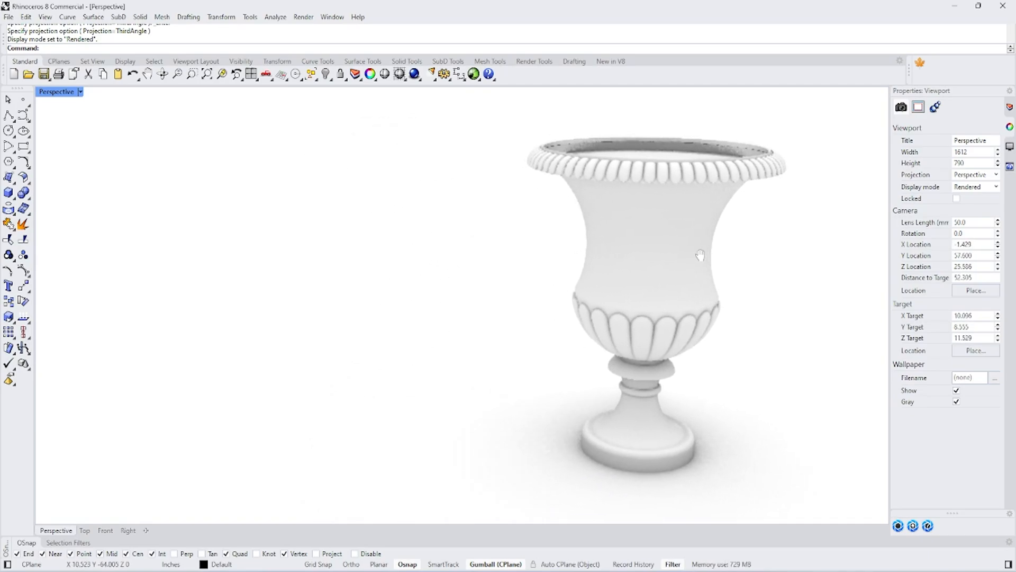